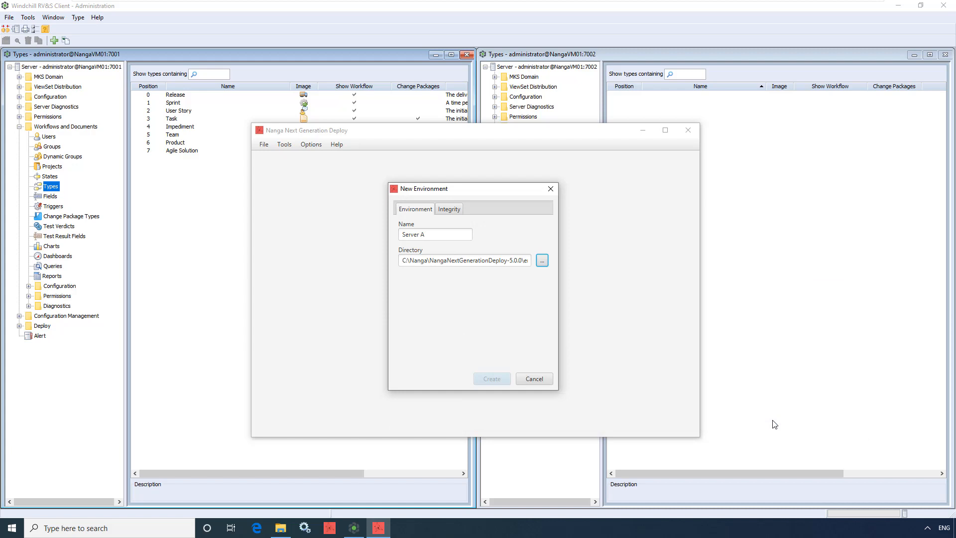
Fill in the environment's Integrity connection with host NangaVM01, port 7001, user administrator and the account password
click(453, 211)
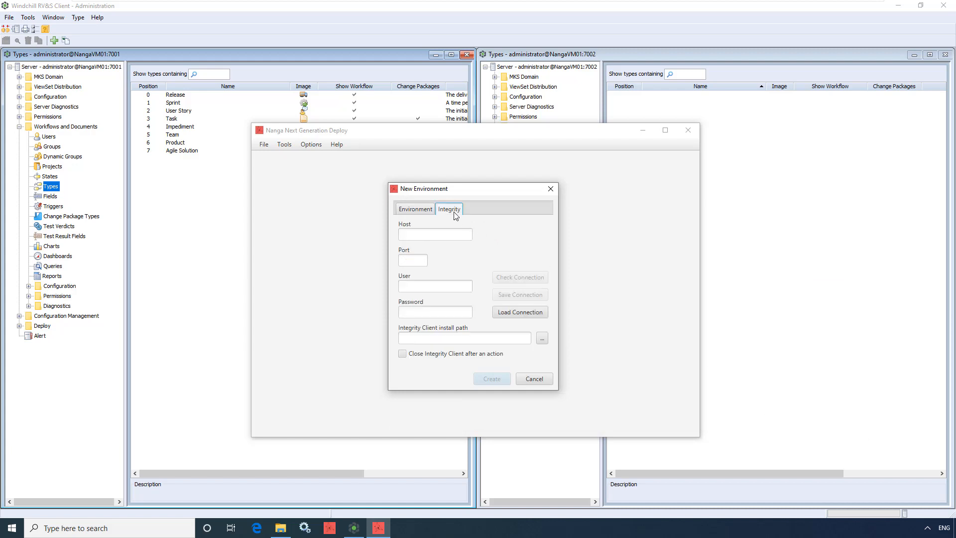
click(461, 237)
text(NangaVM01)
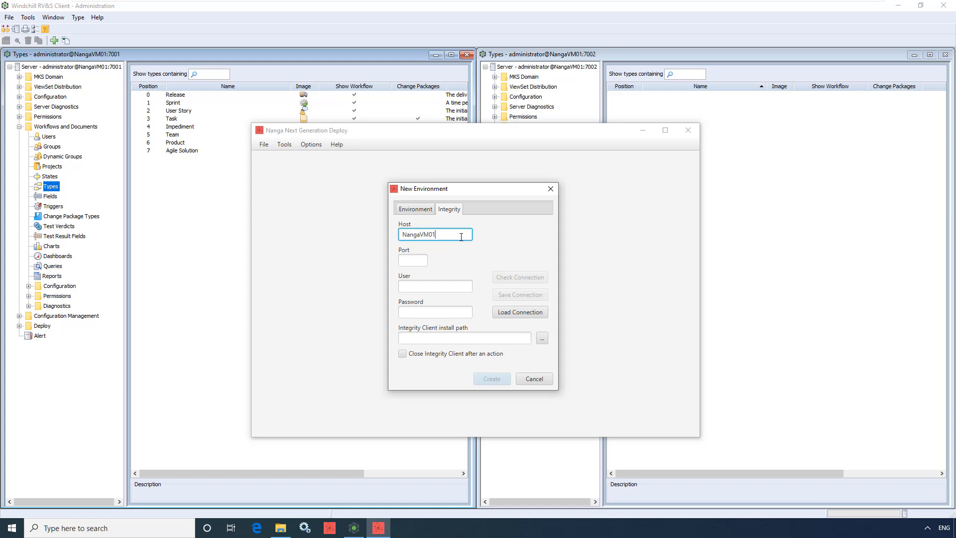
key(Tab)
text(7001)
key(Tab)
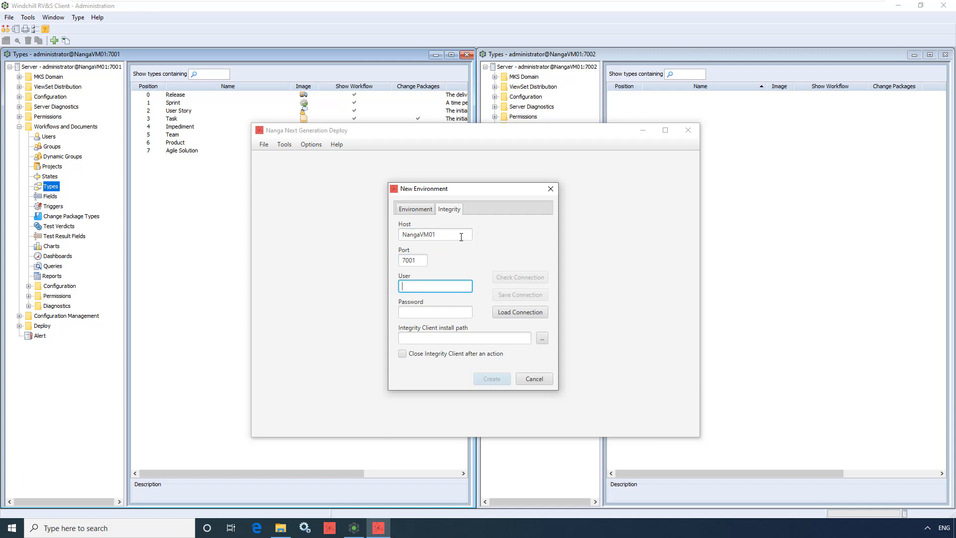
text(administrator)
key(Tab)
text(passw)
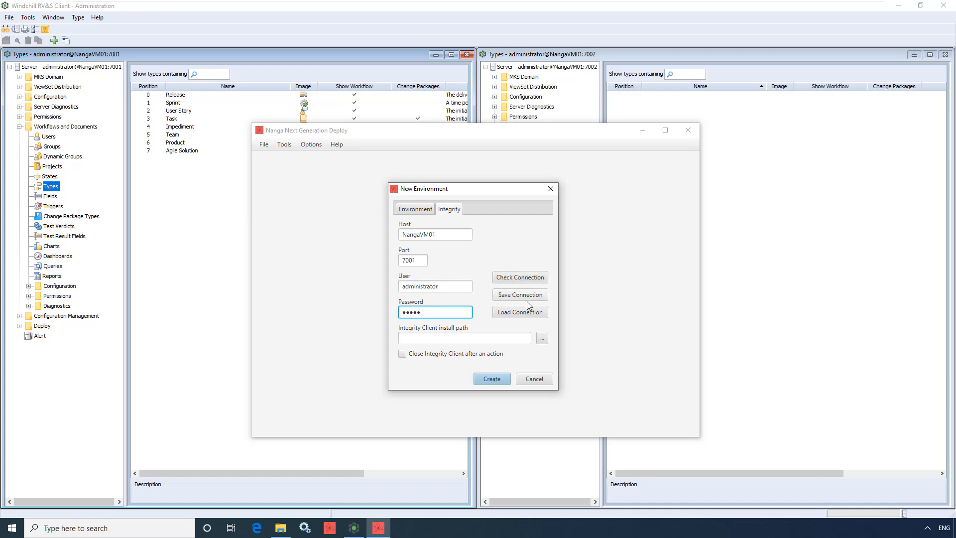
Set the Integrity Client install path to C:\Program Files\Windchill\RVSClient12
click(542, 337)
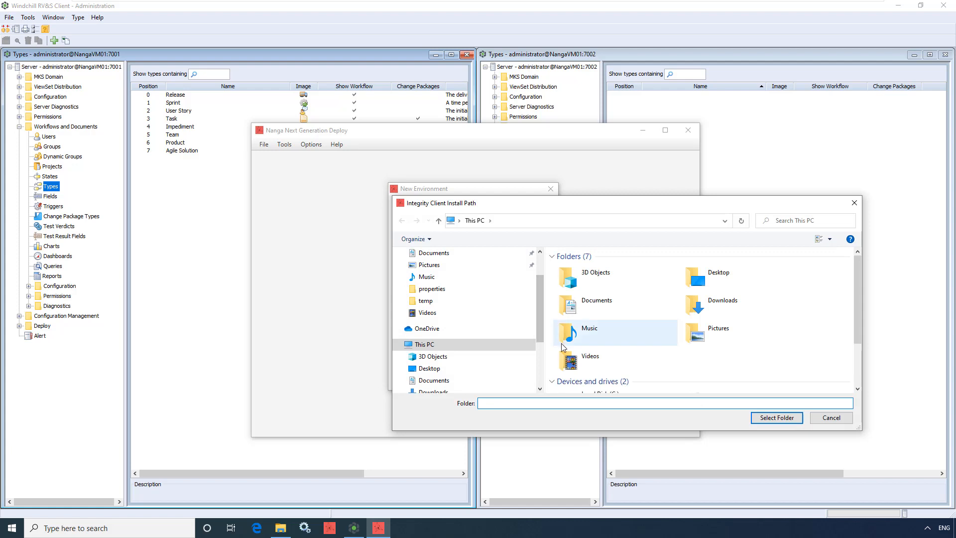
scroll(560, 342, down, 2)
double_click(607, 341)
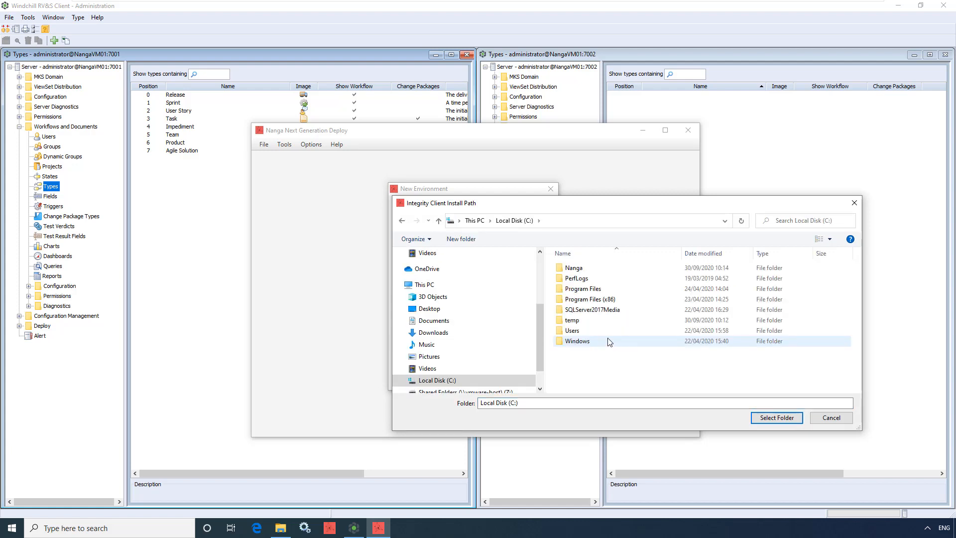
double_click(604, 290)
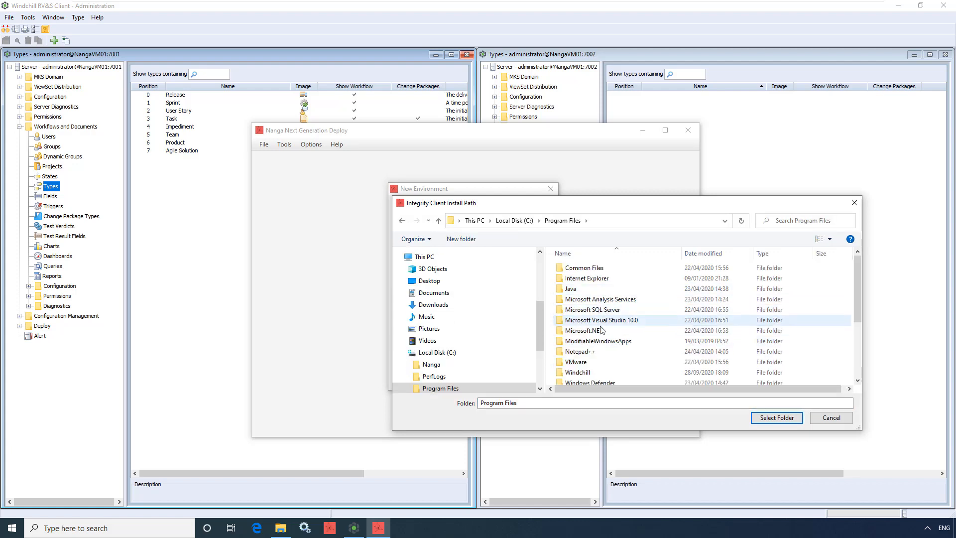
double_click(598, 372)
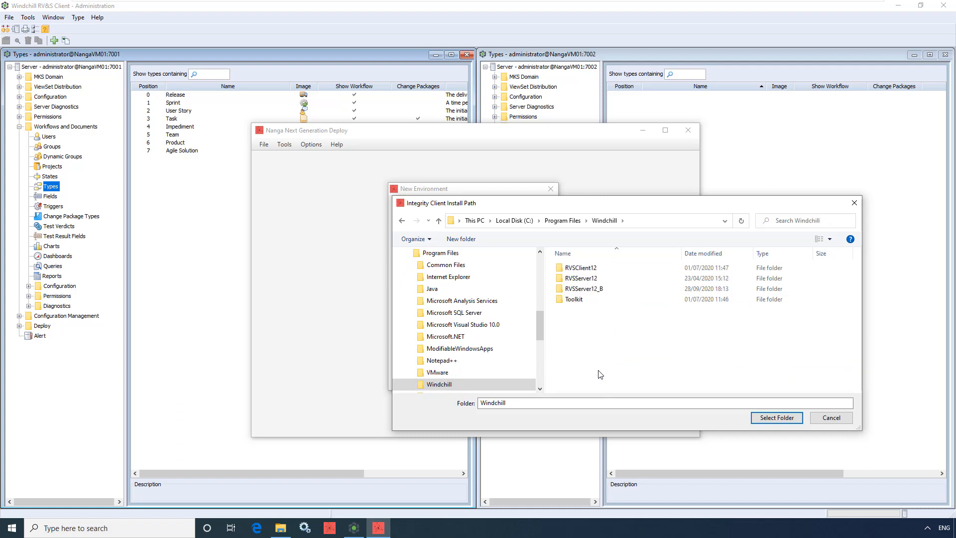
click(604, 270)
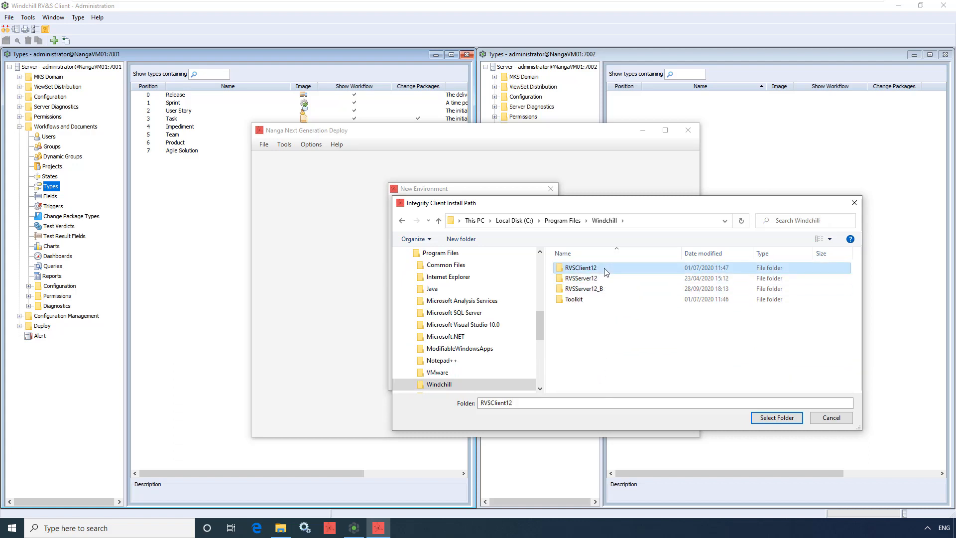
click(763, 419)
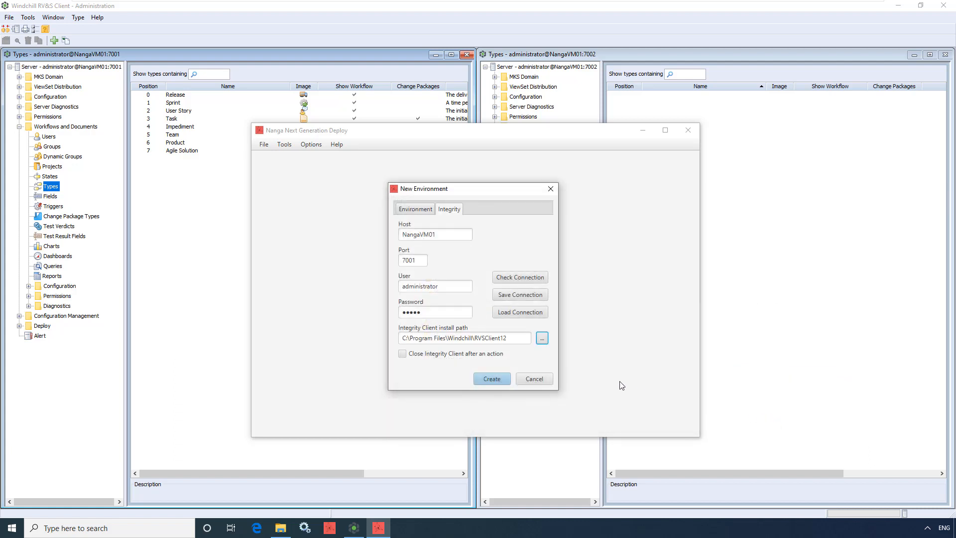
Check and save the Integrity connection, and create the Server A environment
click(440, 355)
click(519, 278)
click(523, 297)
click(493, 379)
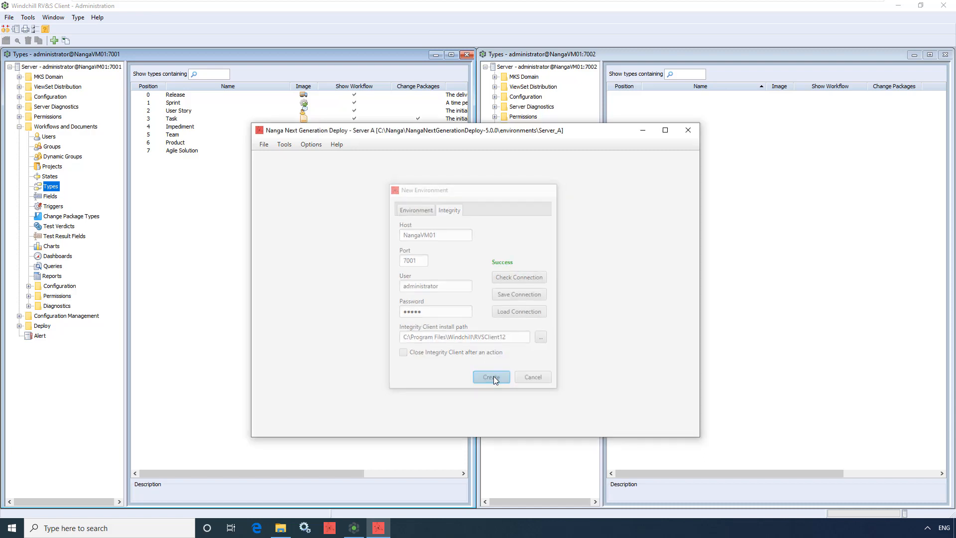
Open the solution from the Integrity server using the saved connection administrator@NangaVM01:7001
click(263, 145)
mouse_move(278, 172)
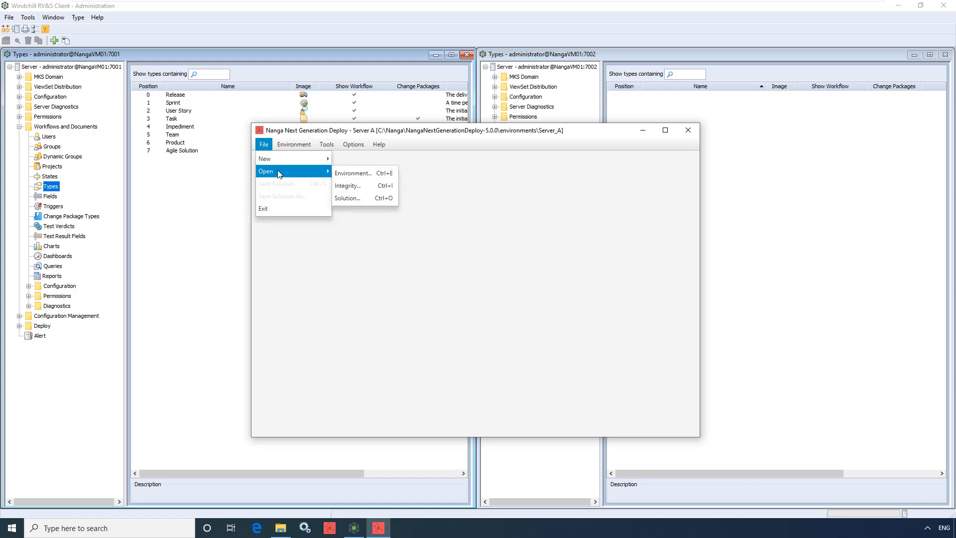
click(352, 186)
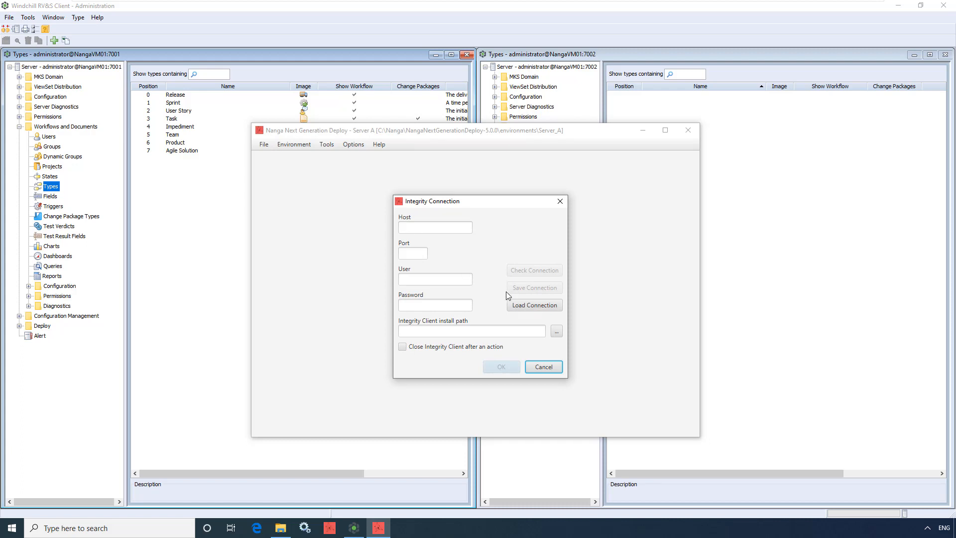
click(552, 305)
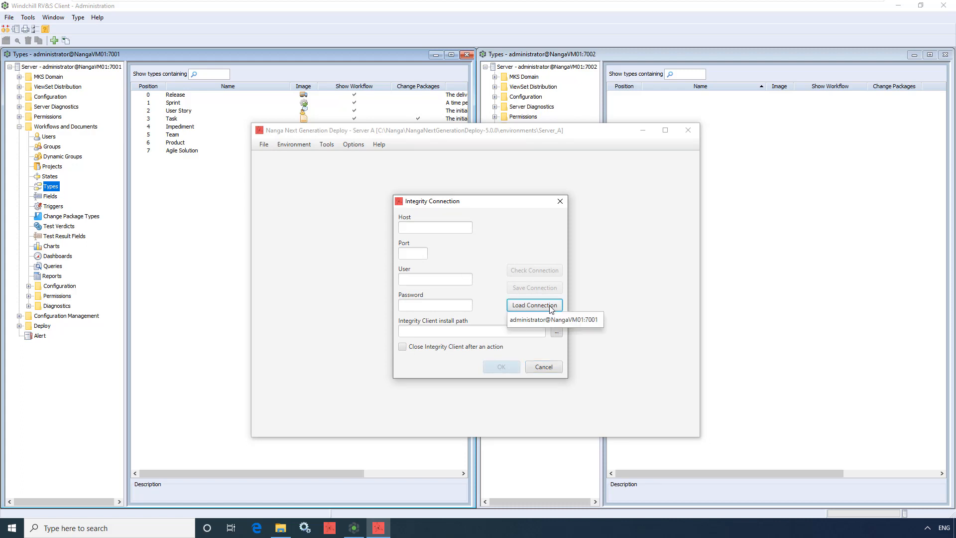
click(568, 320)
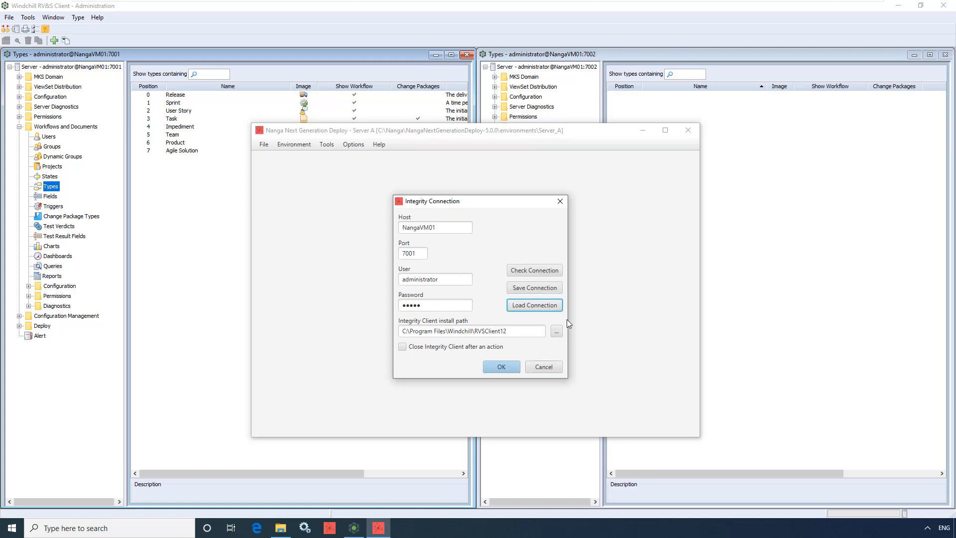
click(511, 368)
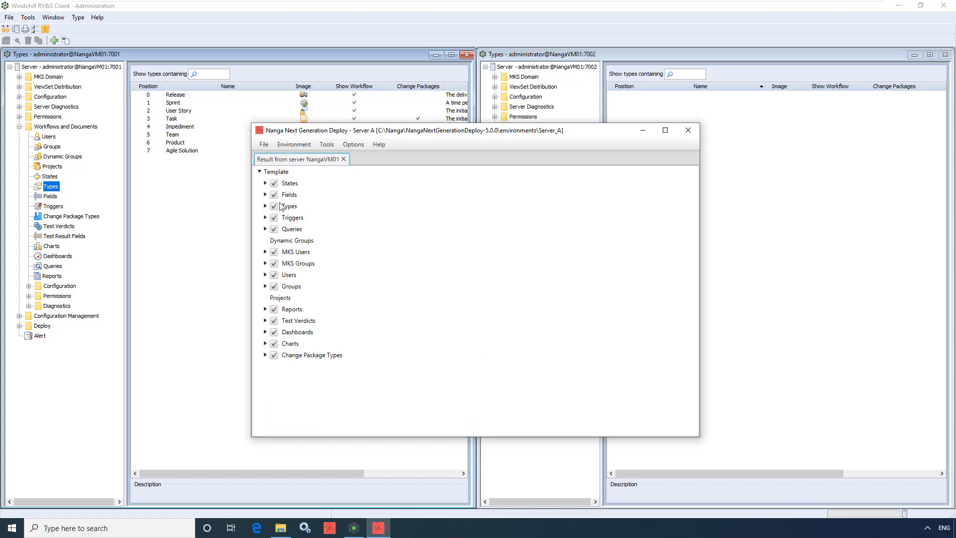
Examine the States, Fields and Types in the loaded template, including the fields of the Release type
click(265, 183)
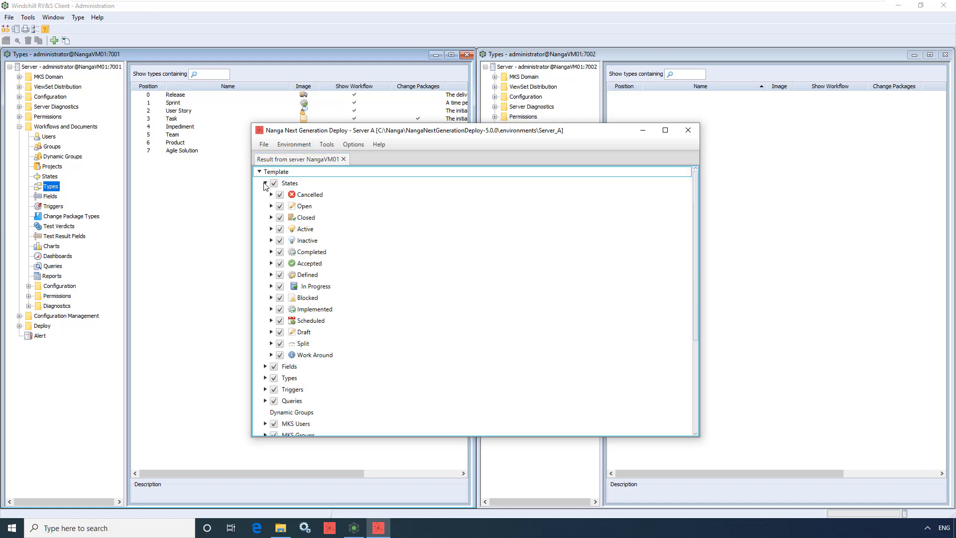
click(265, 184)
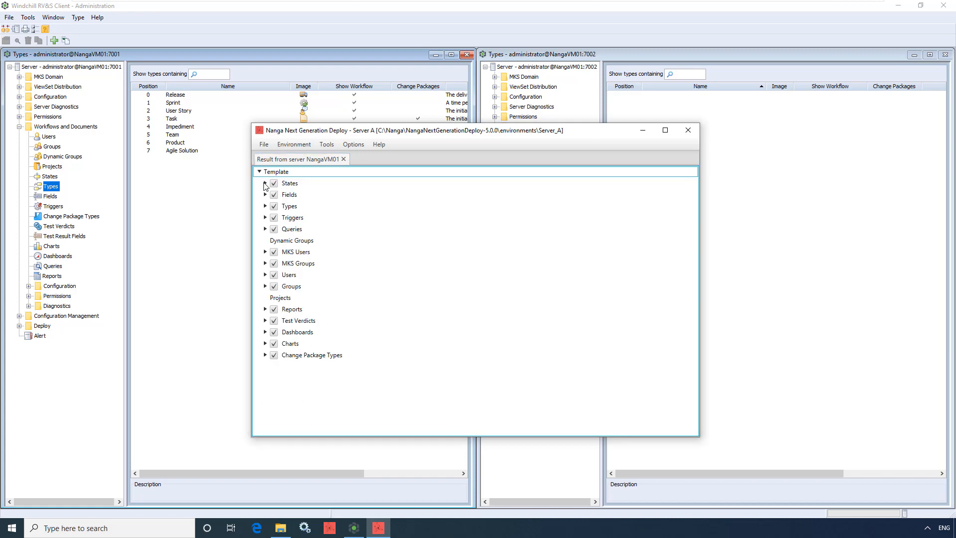
click(266, 195)
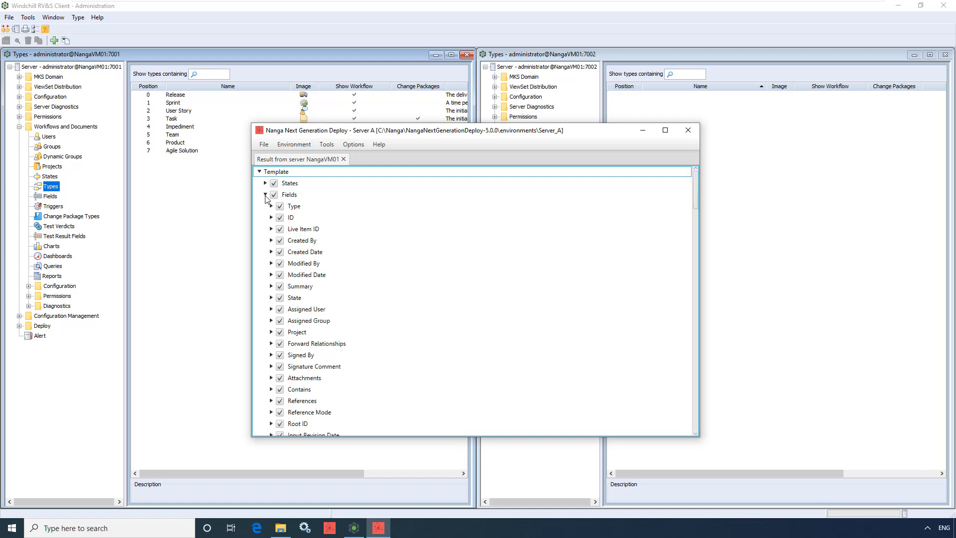
click(266, 194)
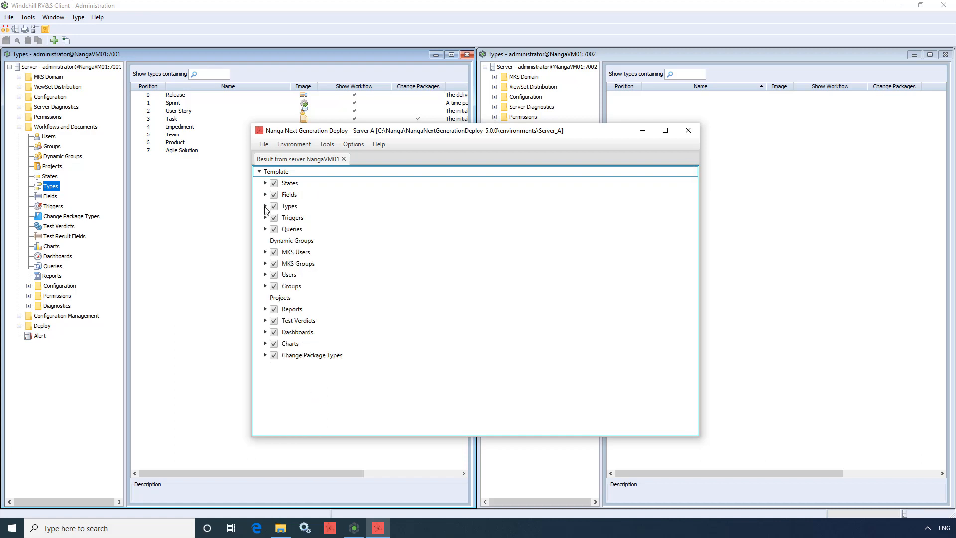
click(265, 206)
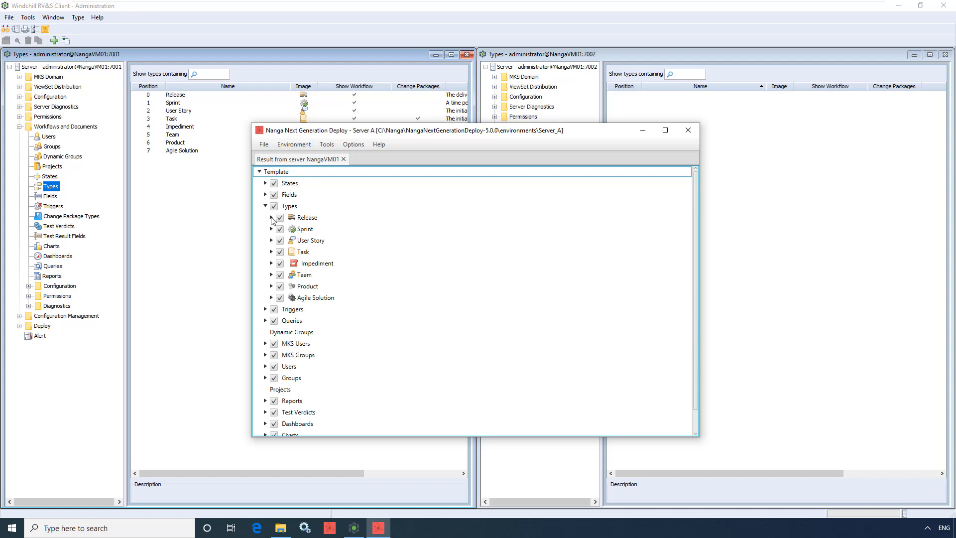
click(271, 218)
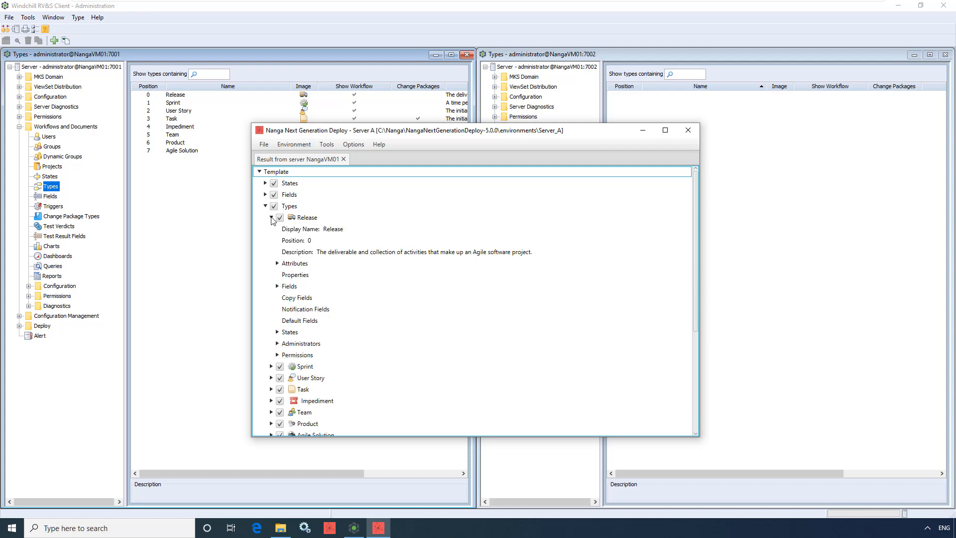
click(277, 286)
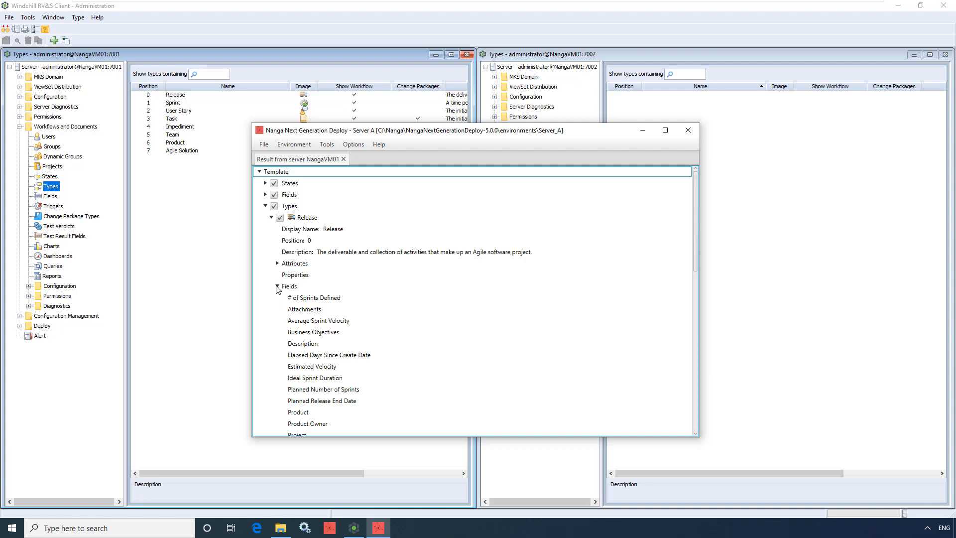
click(265, 206)
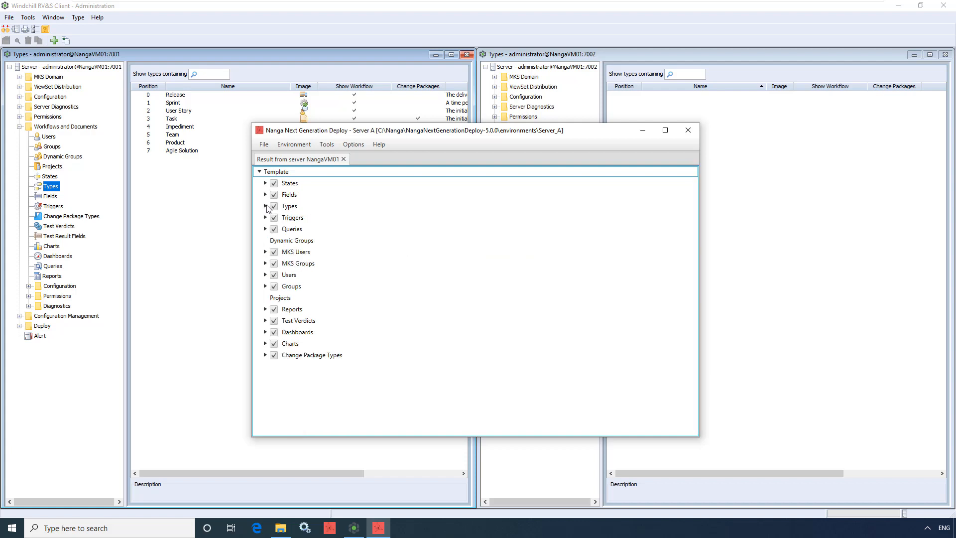
Save the loaded solution as agile_solution in XML format in the Server_A environment folder
click(263, 146)
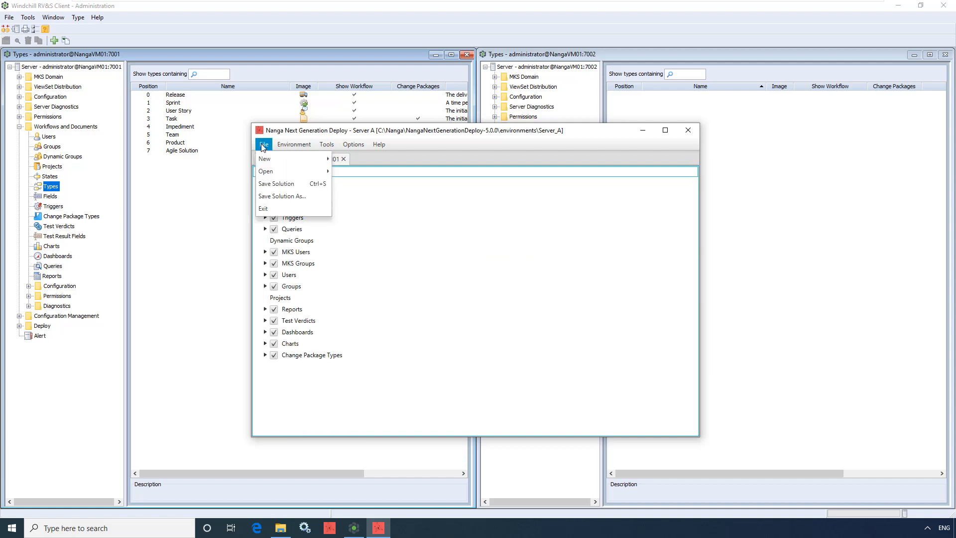
click(288, 187)
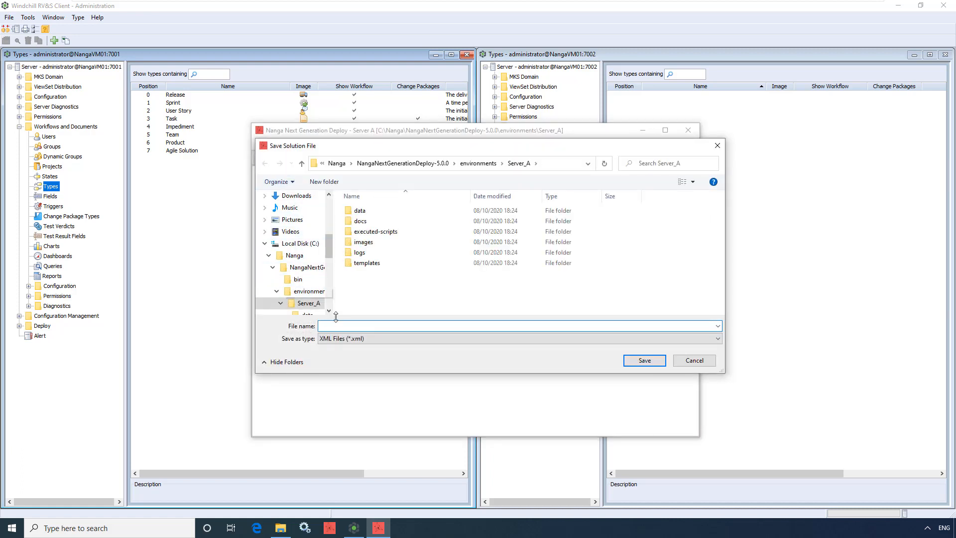
text(agile_solution)
click(637, 363)
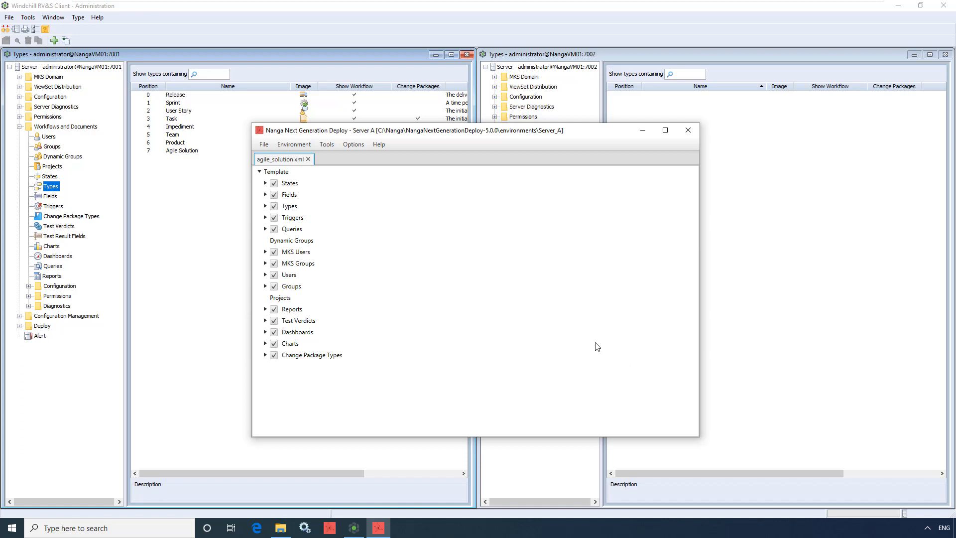
click(326, 145)
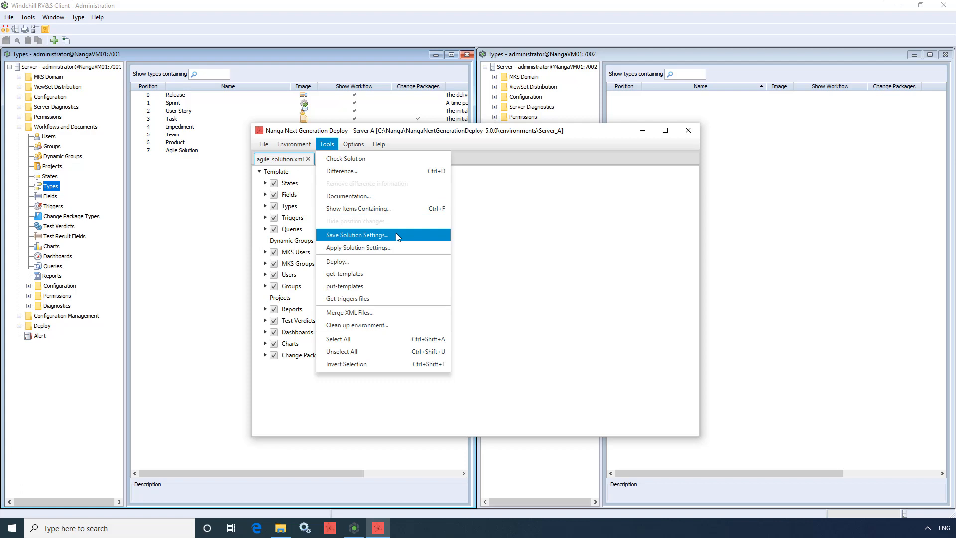
click(322, 418)
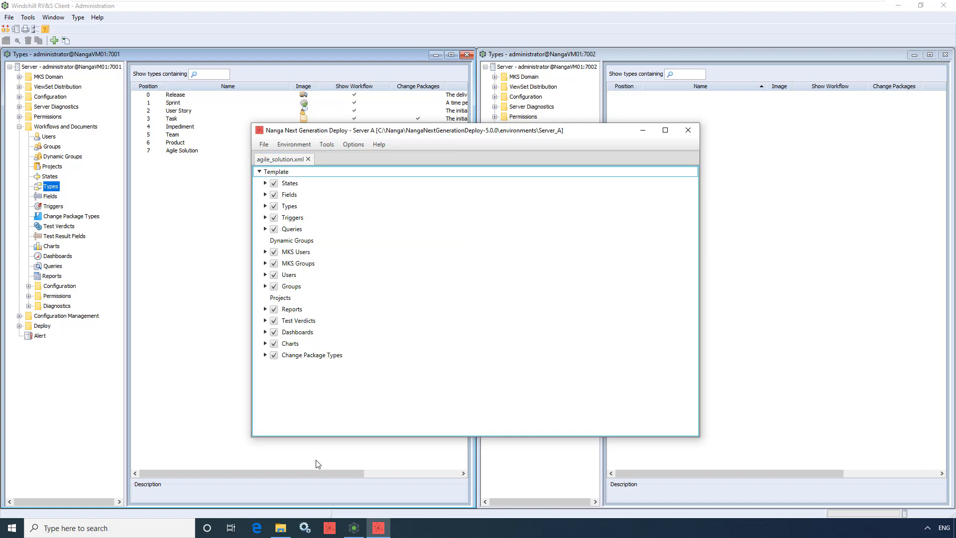
Switch to File Explorer, view agile_solution.xml from the Server_A folder in its editor, and return to Nanga Next Generation Deploy
click(280, 529)
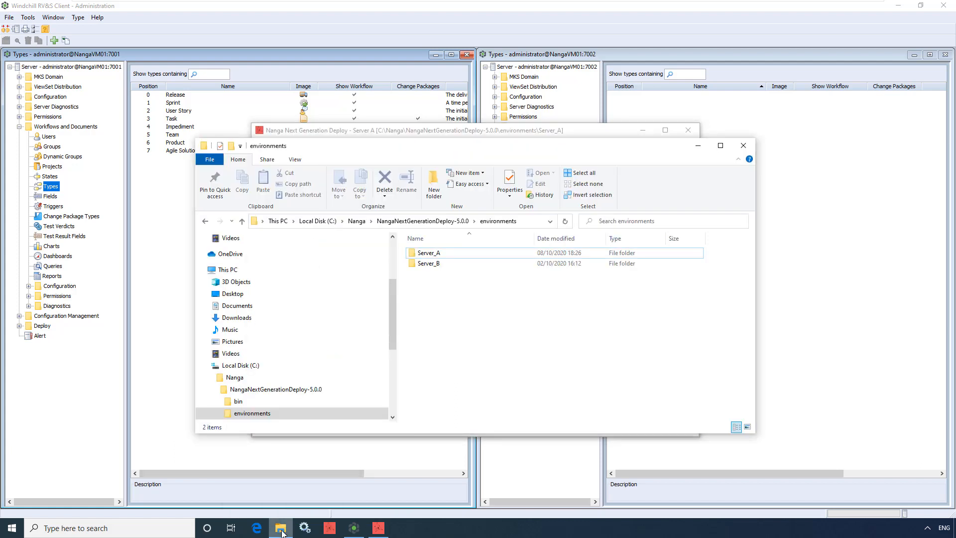
double_click(490, 254)
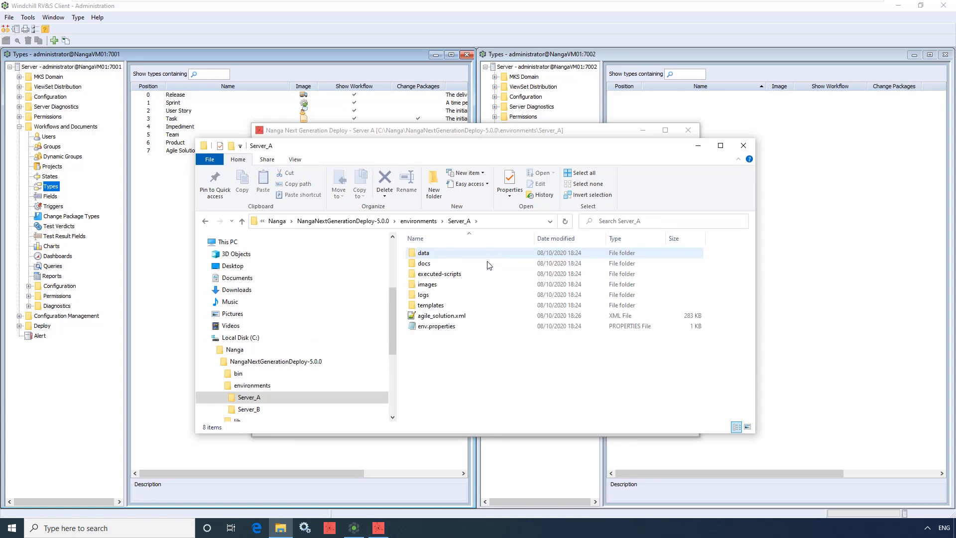
double_click(488, 315)
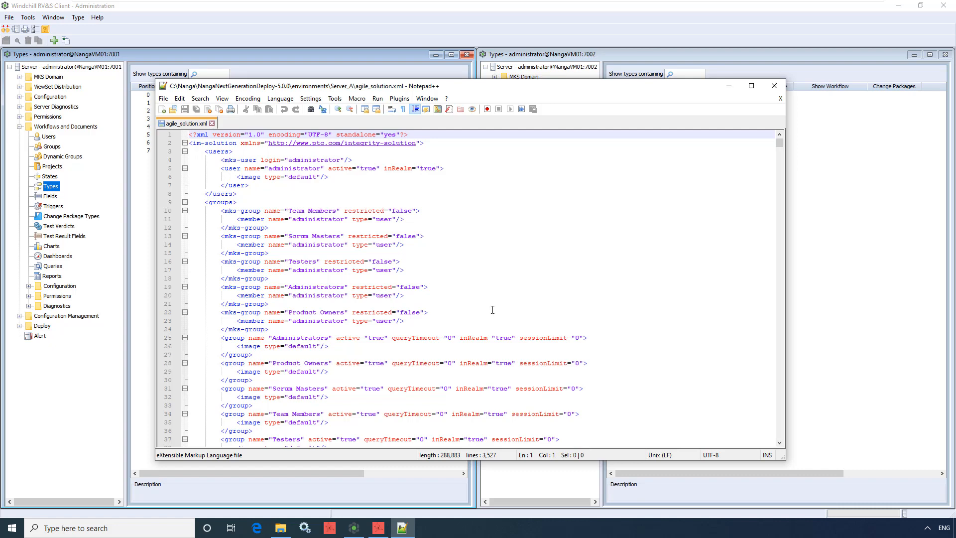
click(728, 86)
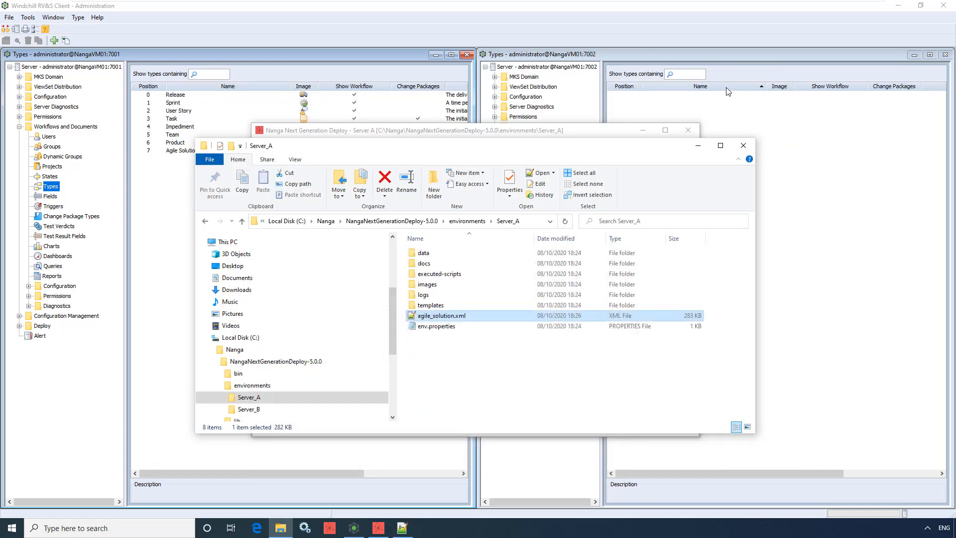
click(699, 147)
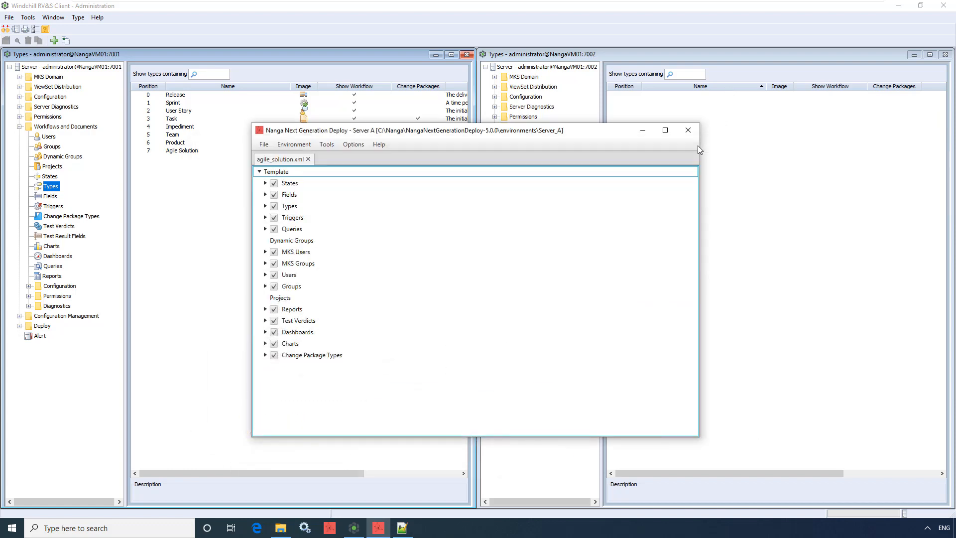
Run get-templates and Get triggers files to download the Server A presentation templates and trigger files
click(319, 146)
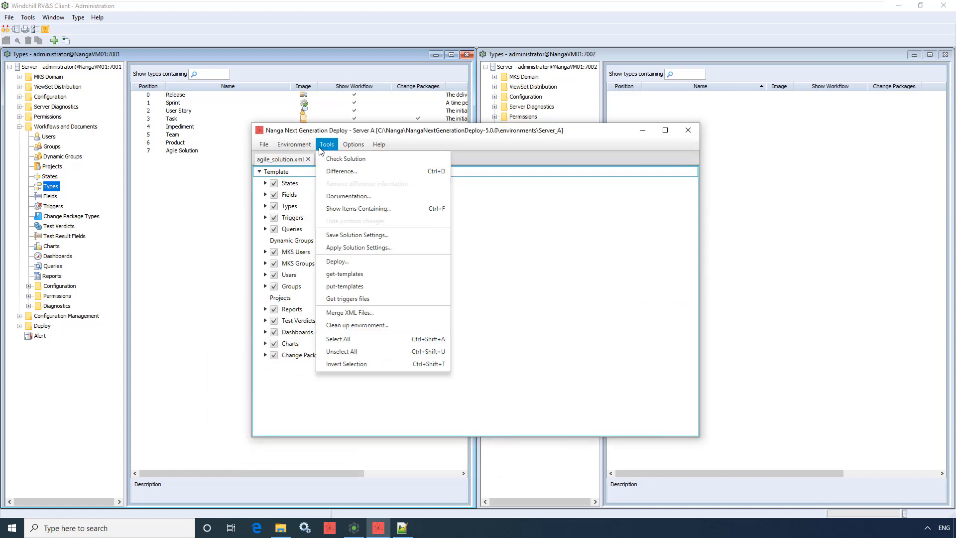
click(378, 275)
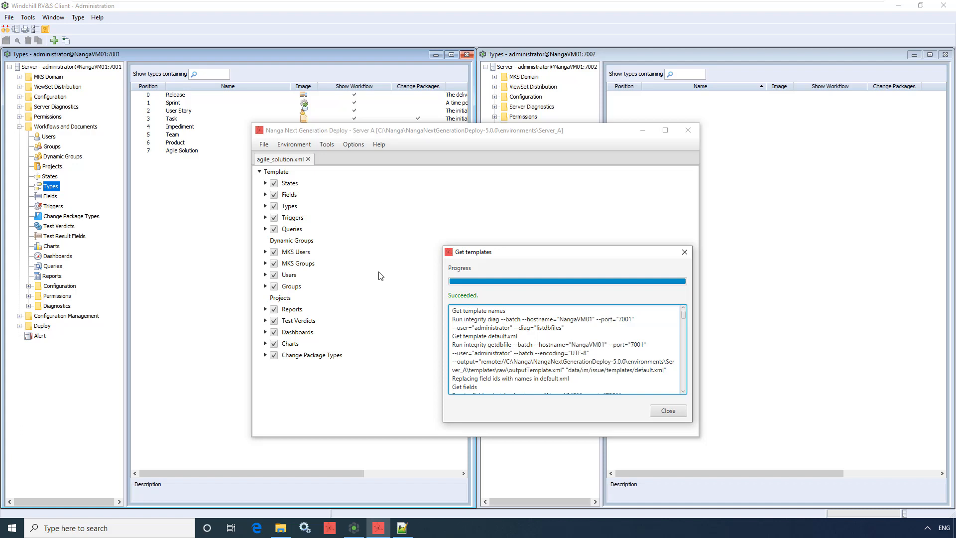
click(655, 413)
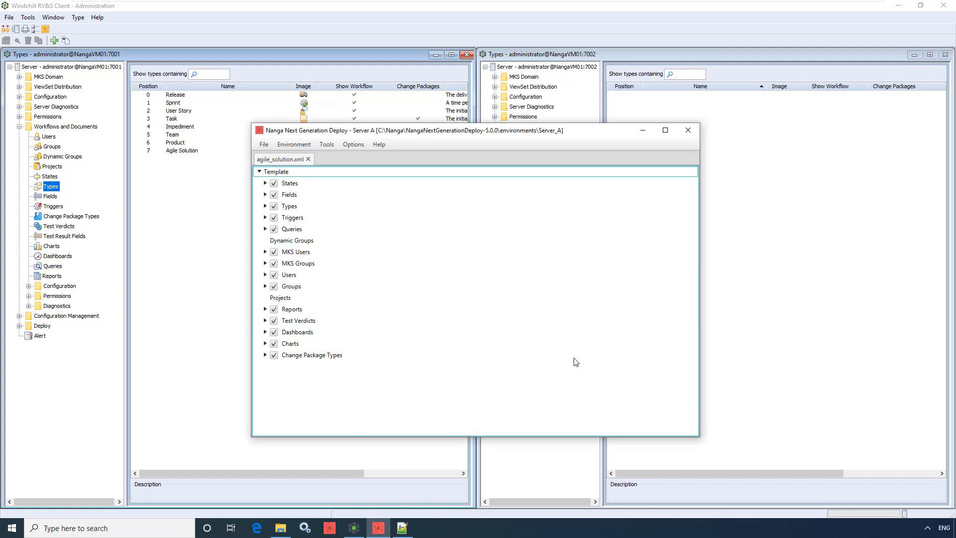
click(329, 145)
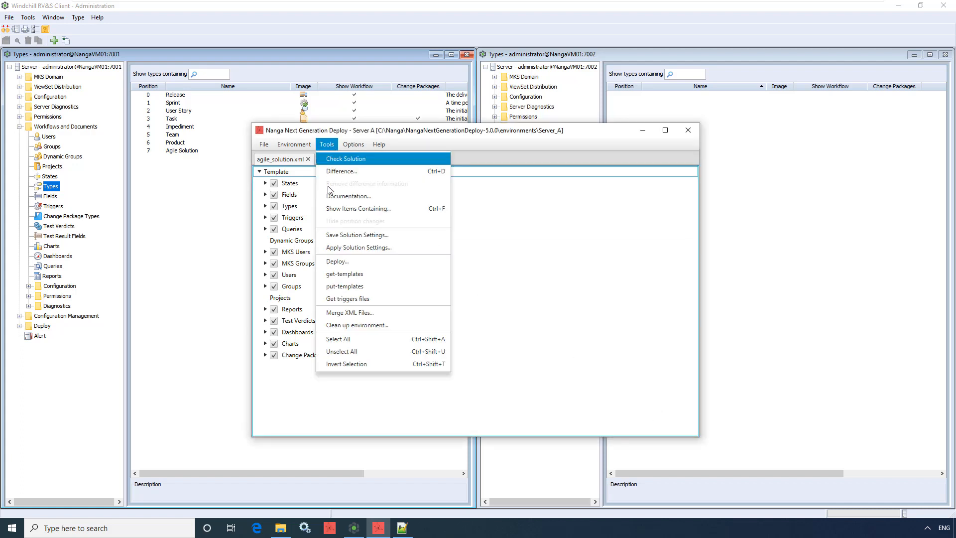
click(395, 300)
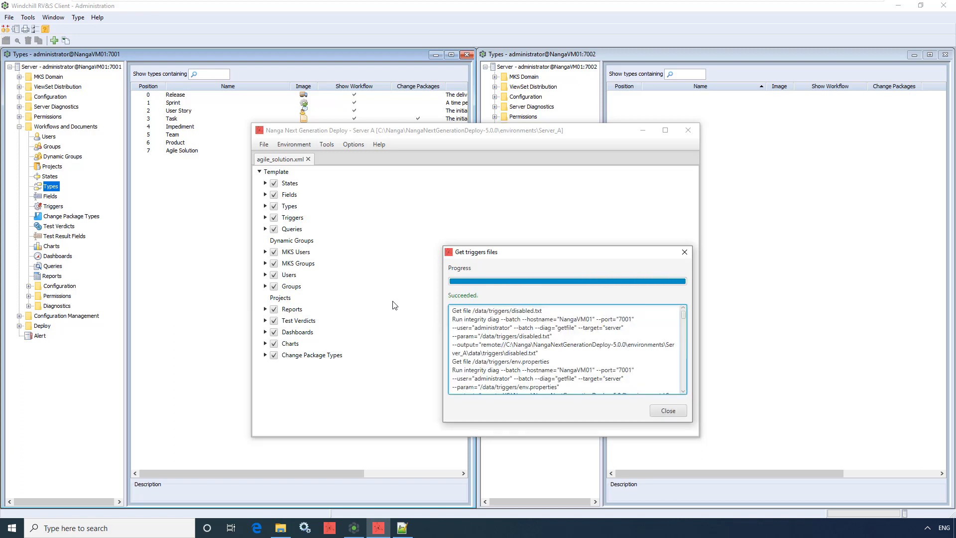
Switch to File Explorer and view Sprint.xml from the templates folder of Server_A in its editor
click(280, 528)
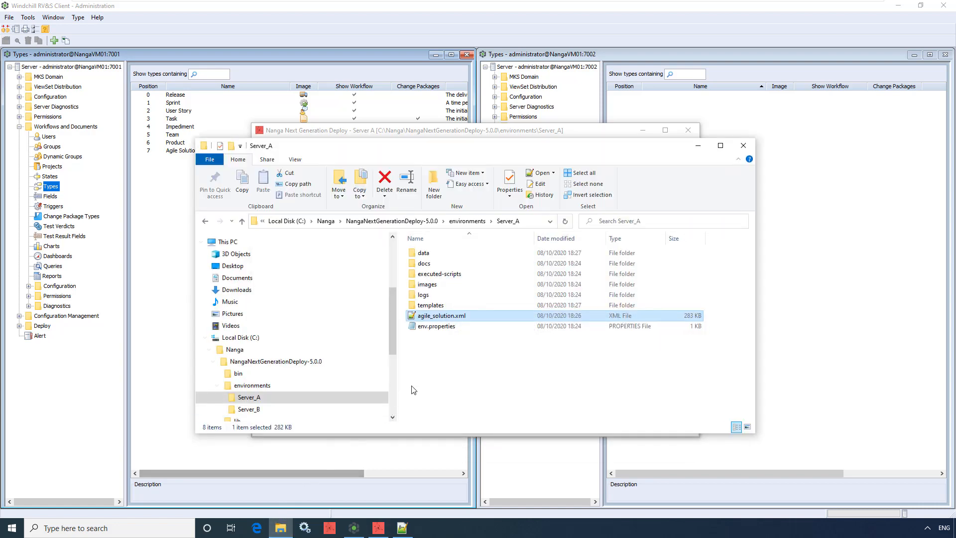
double_click(464, 306)
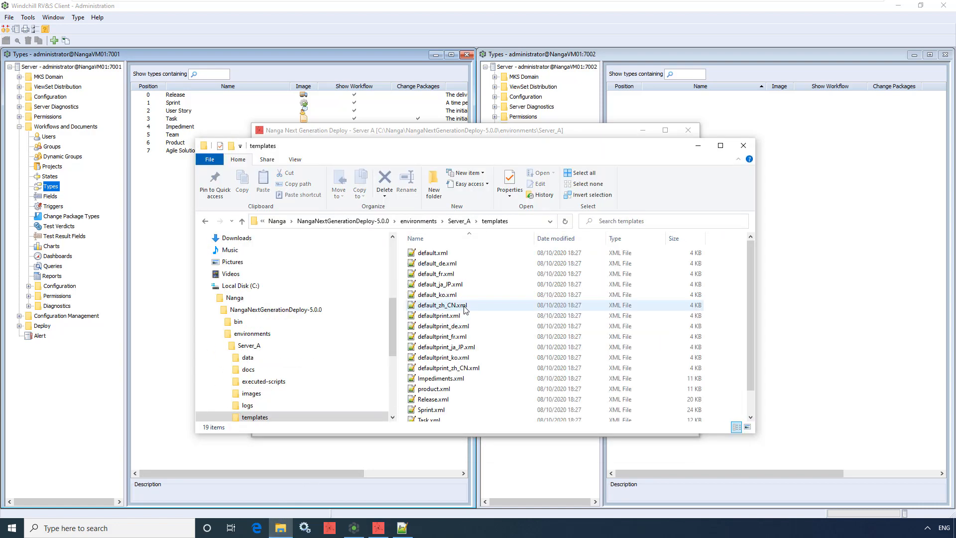
click(450, 413)
double_click(449, 414)
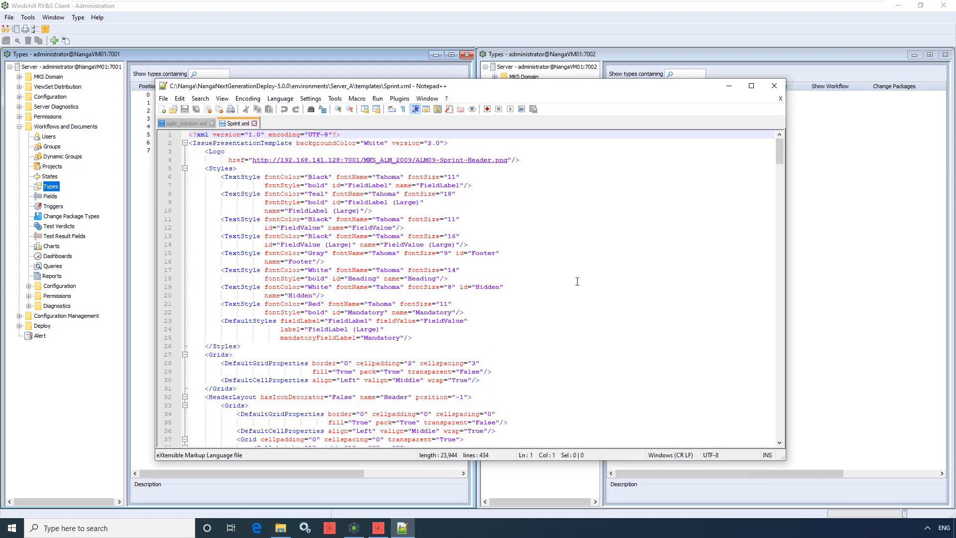
click(729, 87)
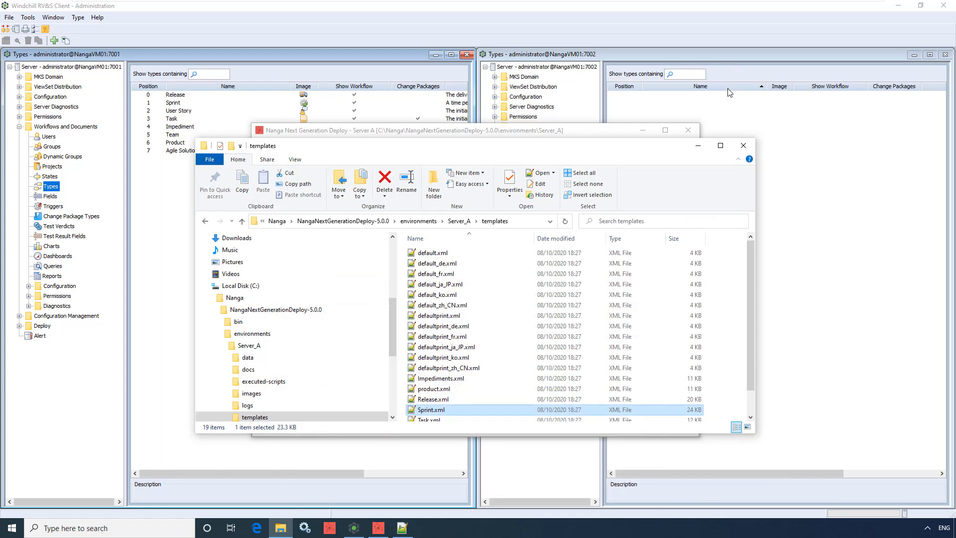
Browse the downloaded trigger scripts in Server_A under data, triggers, scripts, and open the Agile folder
click(463, 223)
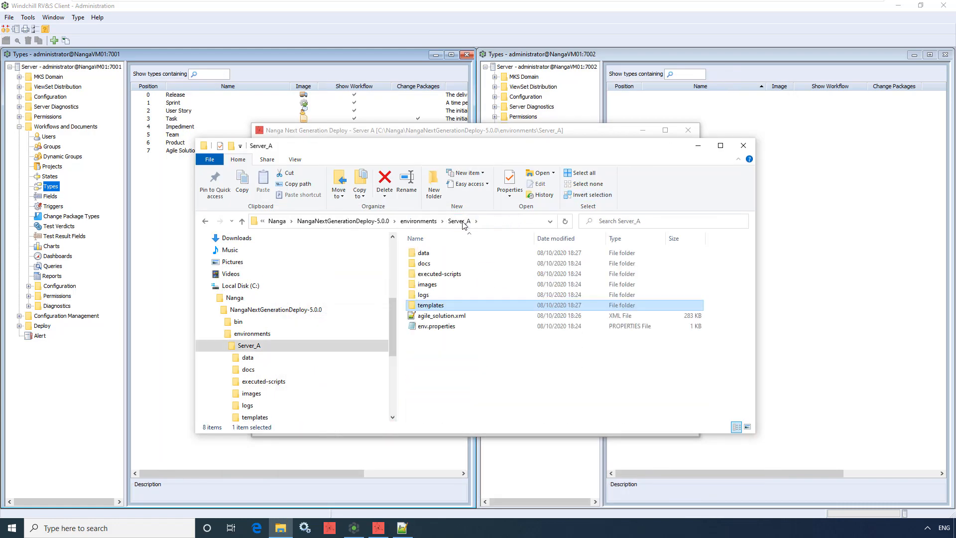
double_click(446, 253)
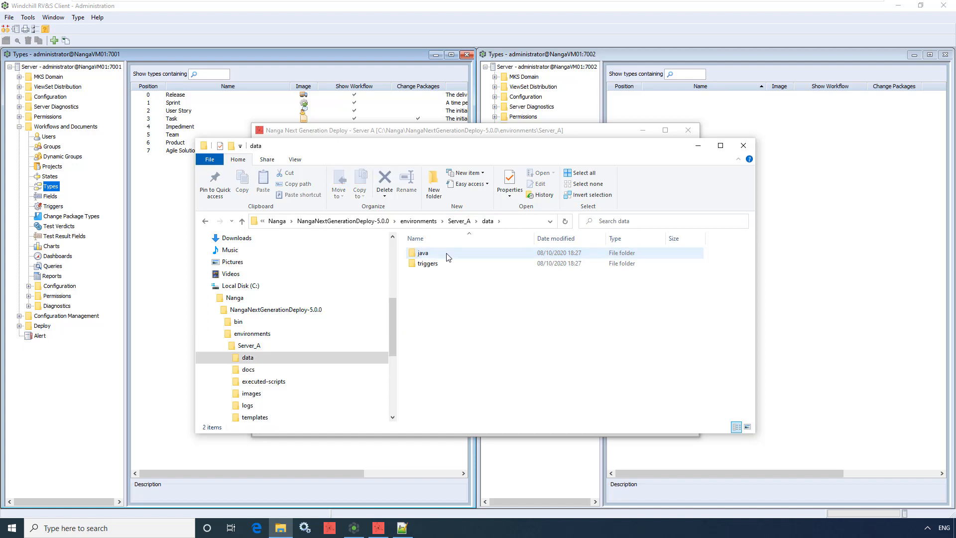
double_click(453, 264)
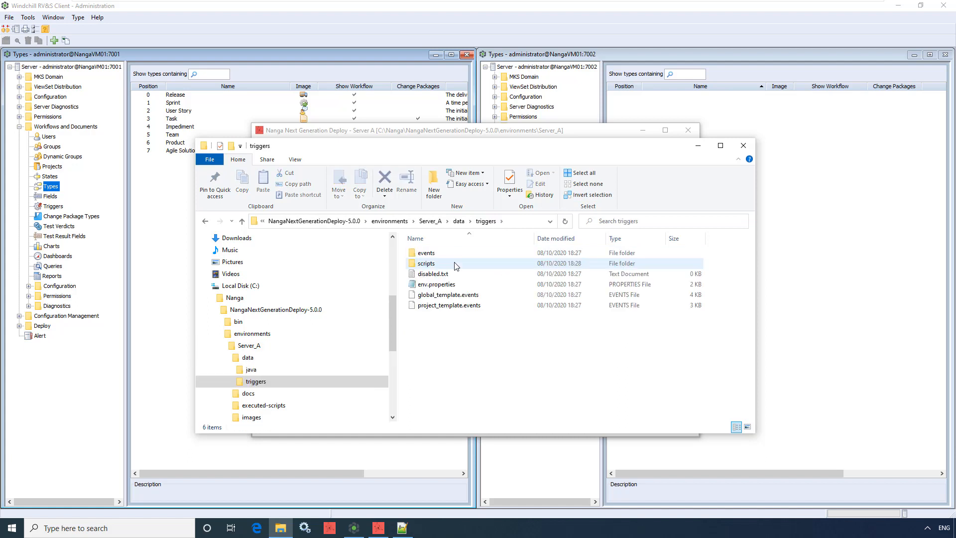
double_click(455, 264)
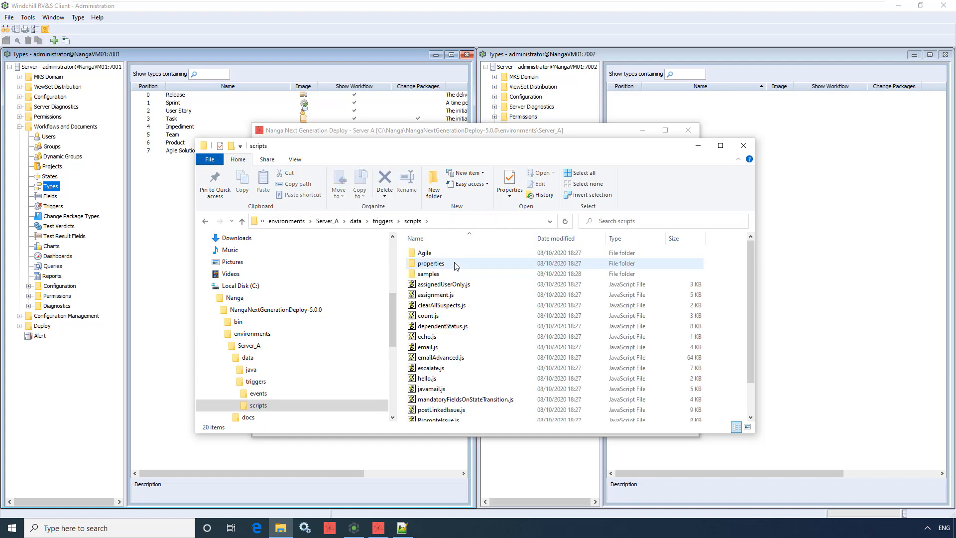
double_click(465, 253)
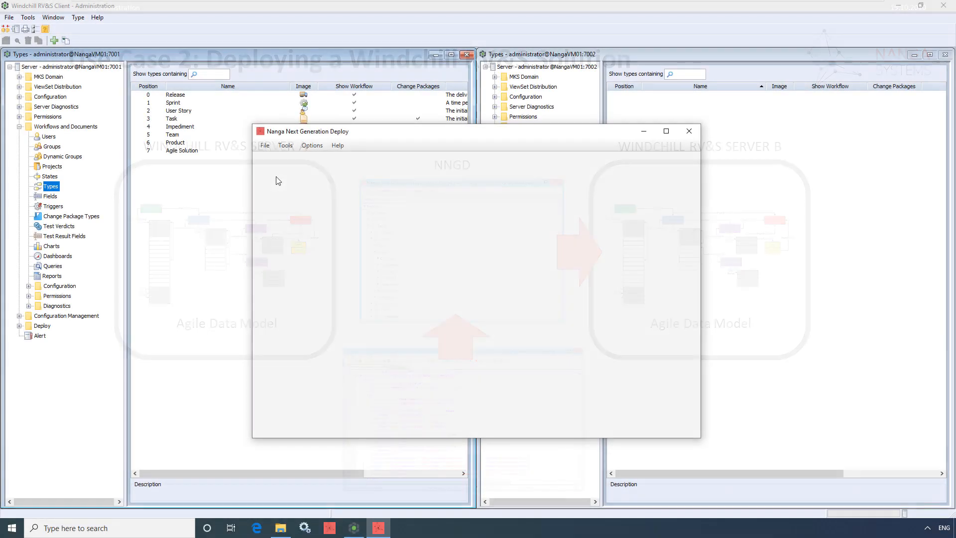
Start a new environment in Nanga Next Generation Deploy named Server B, with the Server_B environments folder as its directory
click(265, 145)
mouse_move(277, 160)
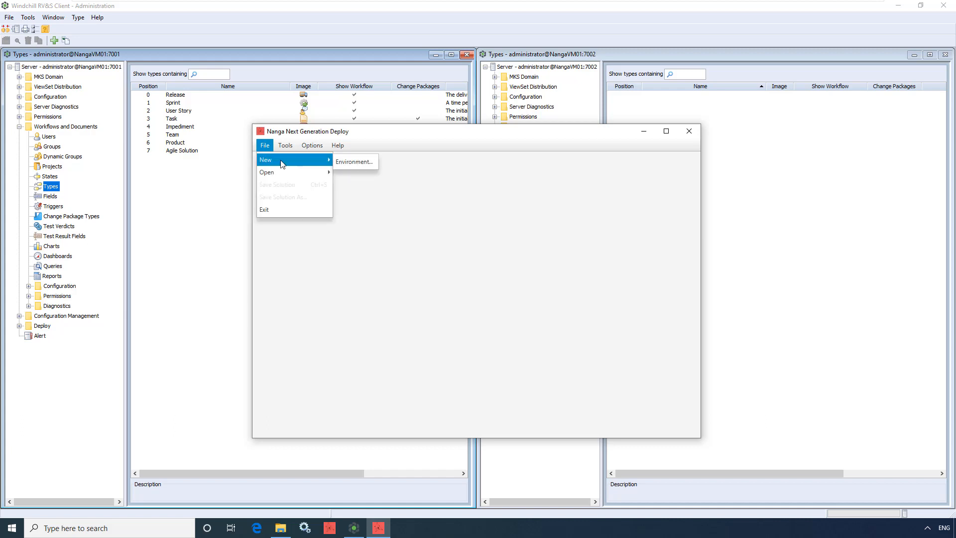
click(345, 164)
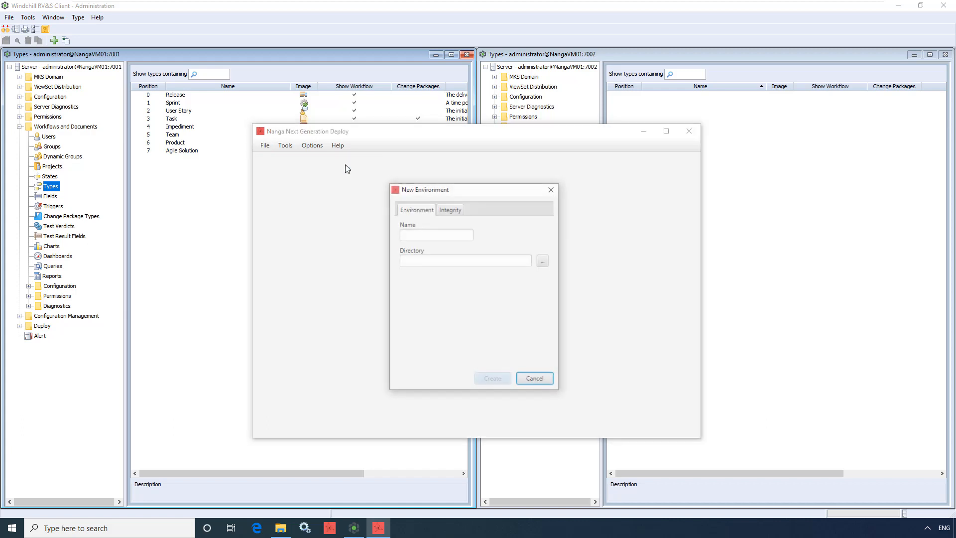
click(405, 234)
text(Server B)
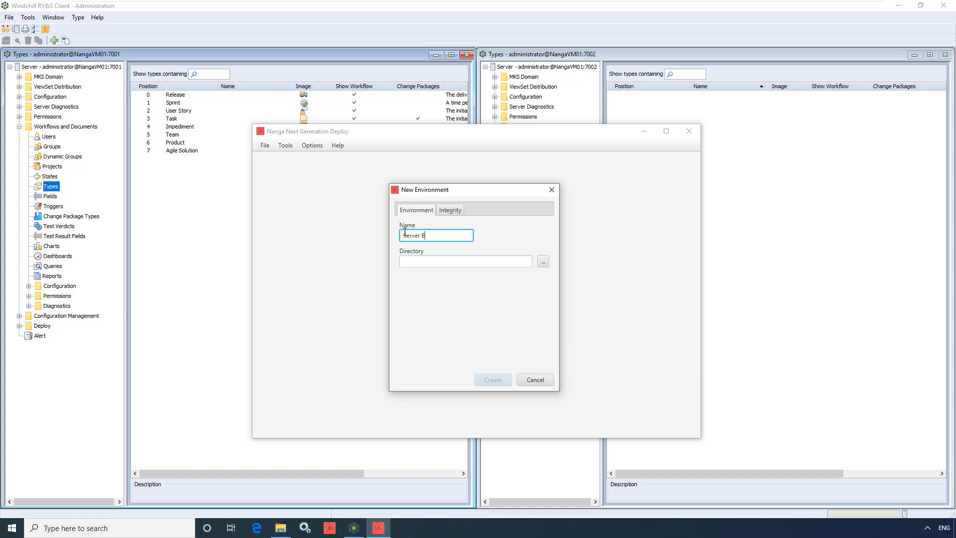
click(542, 262)
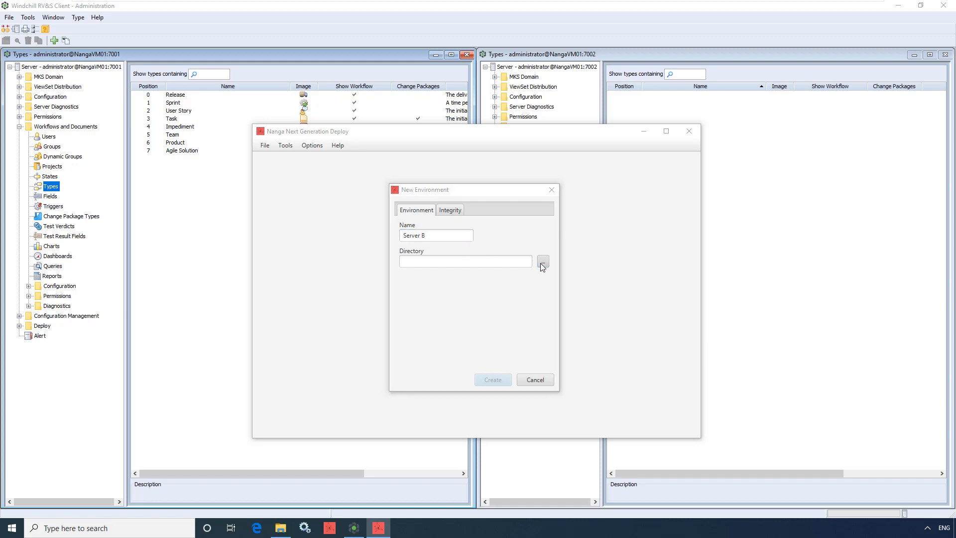
click(578, 279)
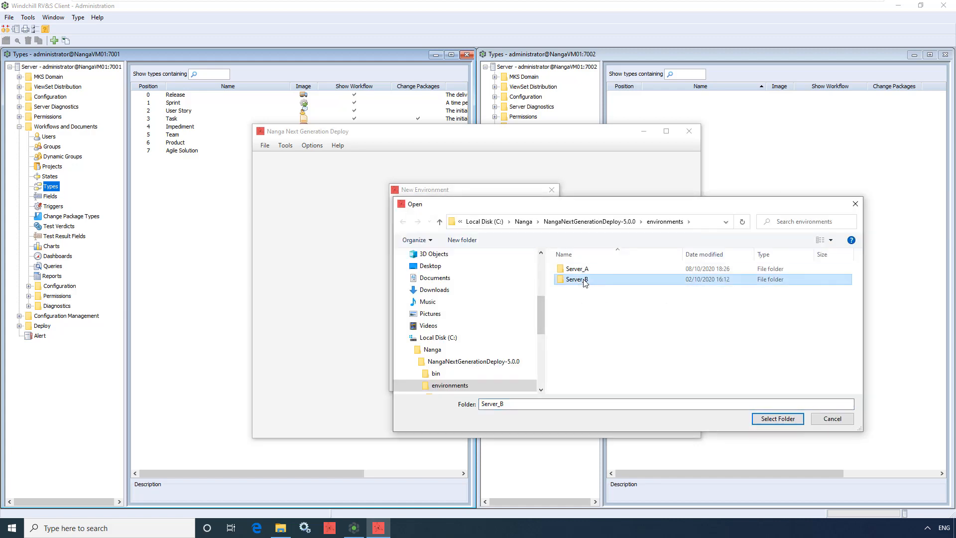
click(751, 418)
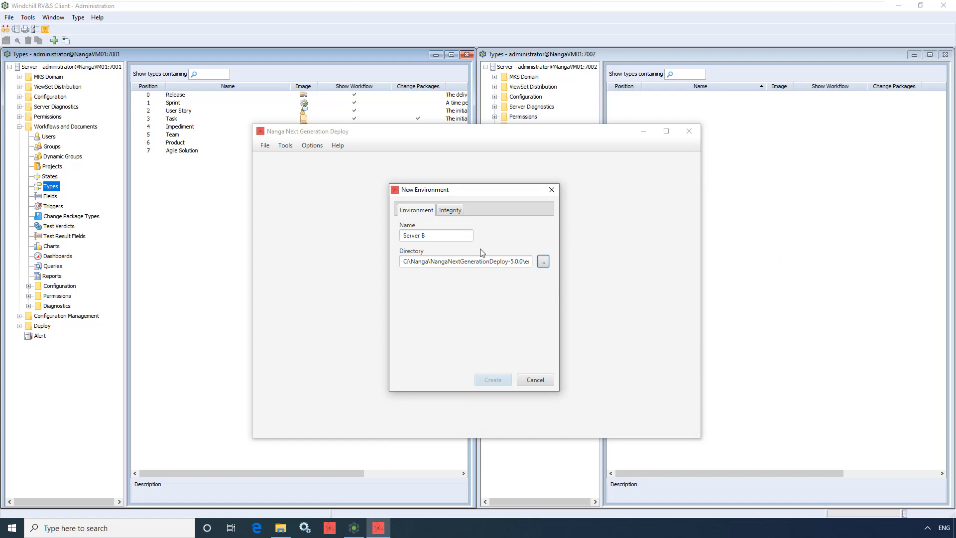
Enter the Integrity connection for the new environment: host NangaVM01, port 7002, user administrator and the account password
click(451, 213)
click(451, 235)
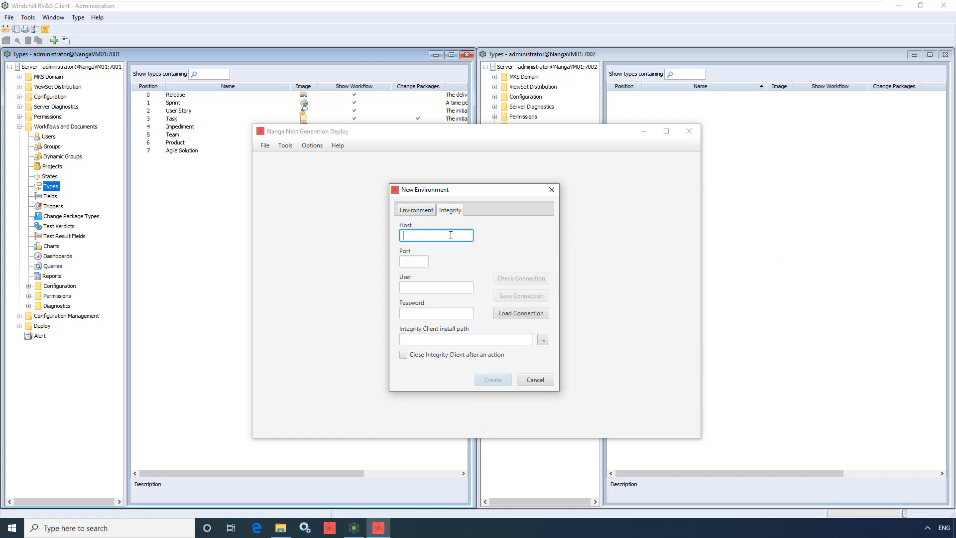
text(NangaVM01)
key(Tab)
text(7002)
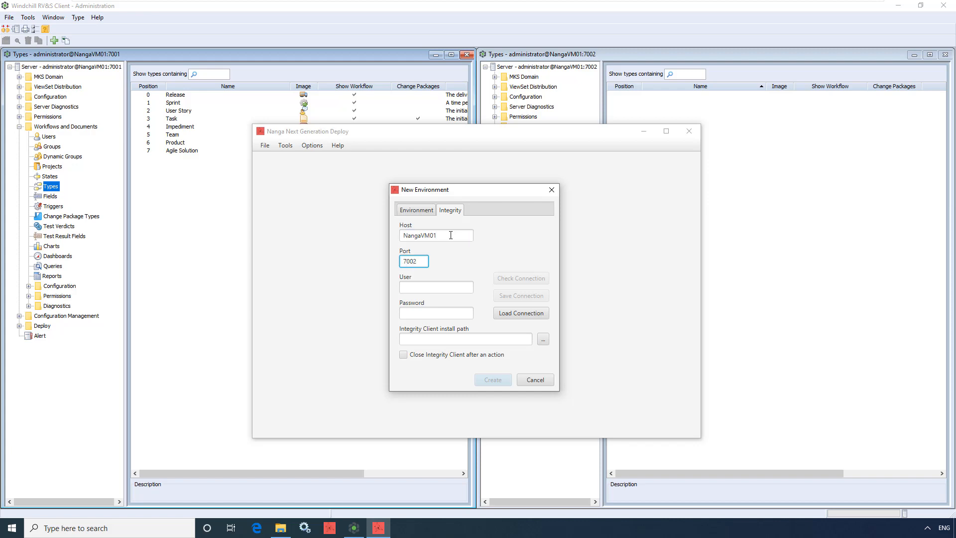
key(Tab)
text(administrator)
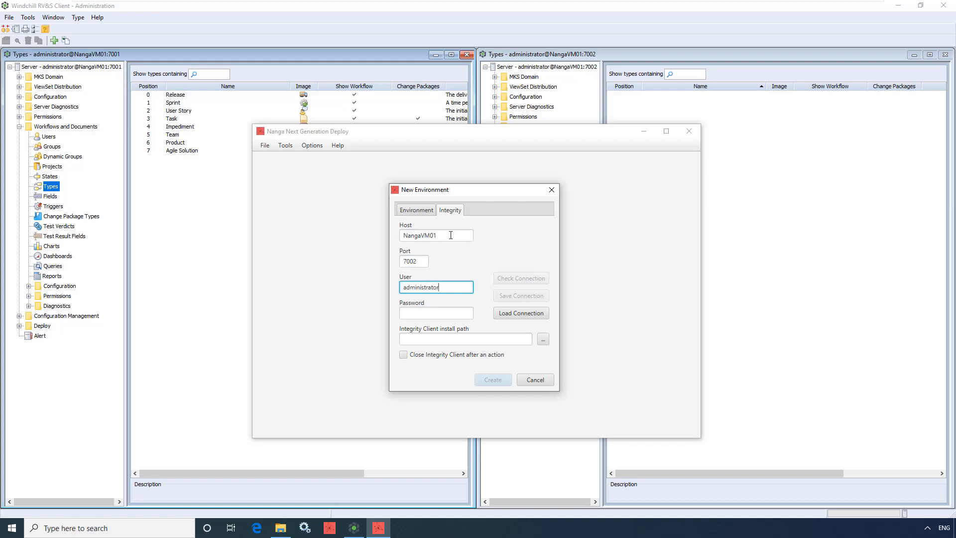
key(Tab)
text(admin)
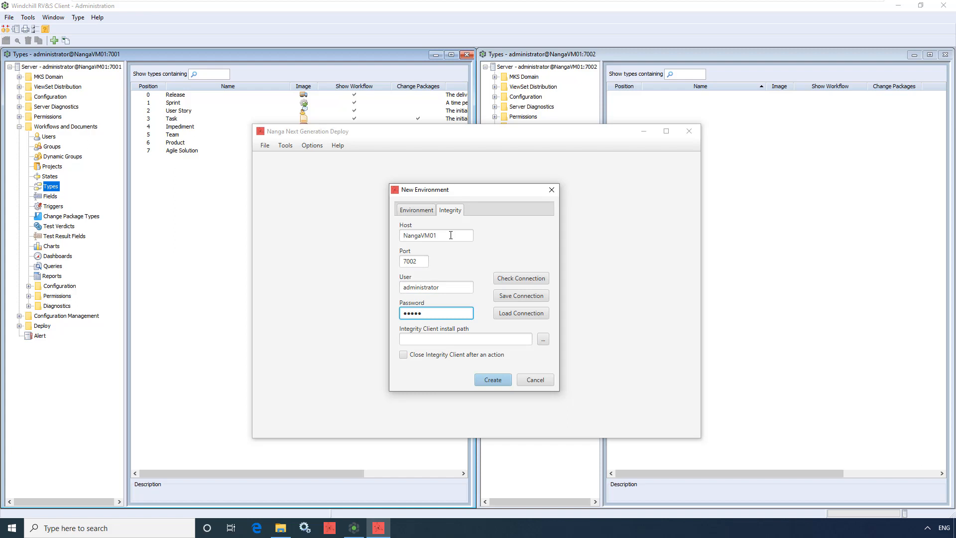
Set the Integrity Client install path to C:\Program Files\Windchill\RVSClient12
click(544, 340)
scroll(578, 354, down, 2)
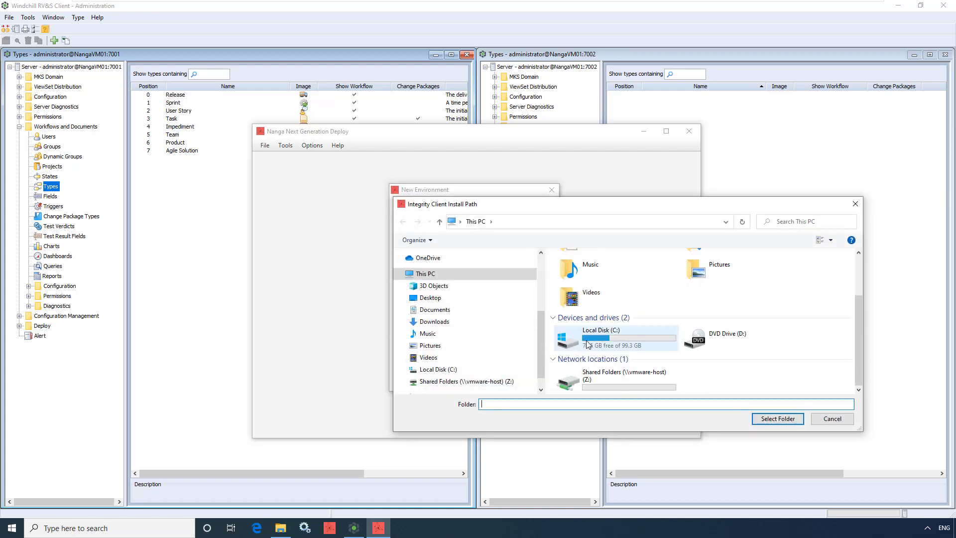
click(589, 342)
double_click(590, 342)
double_click(593, 291)
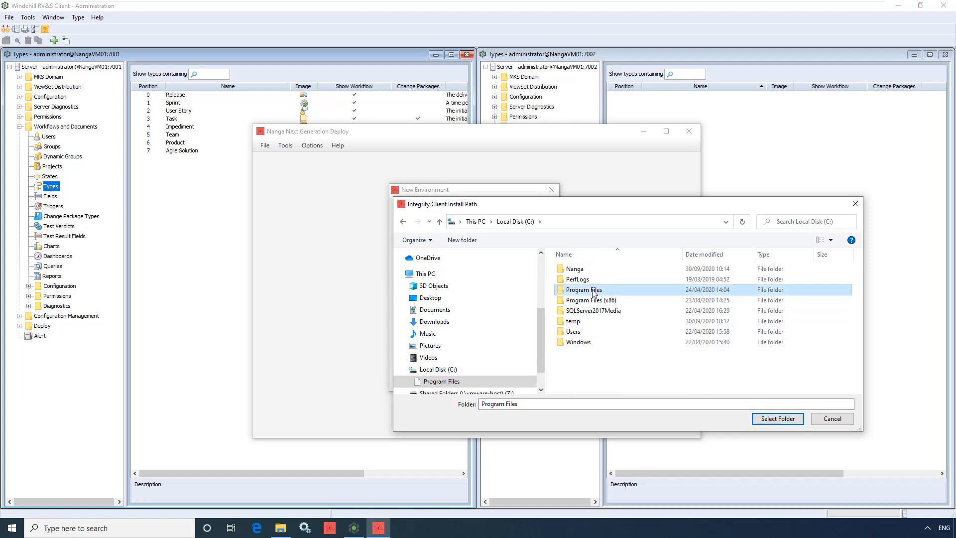
double_click(595, 373)
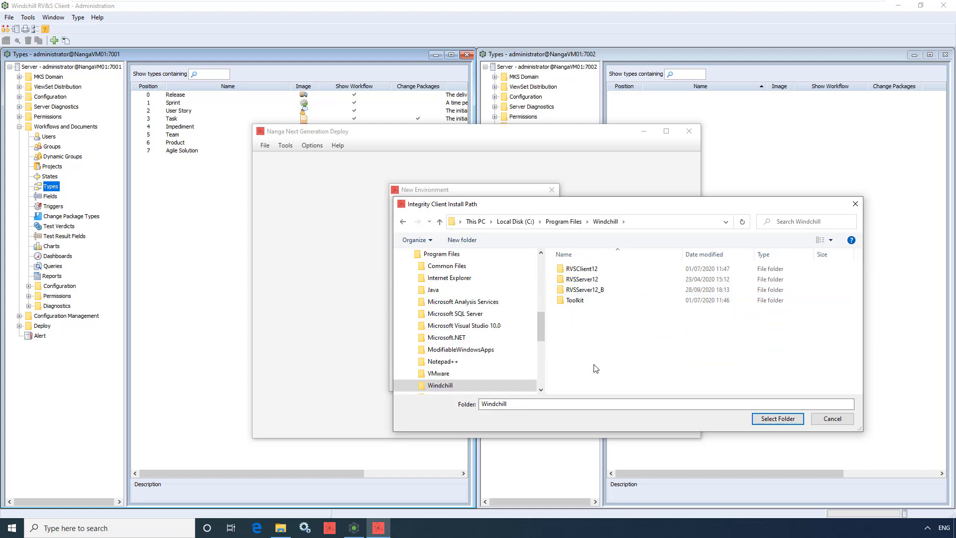
click(605, 269)
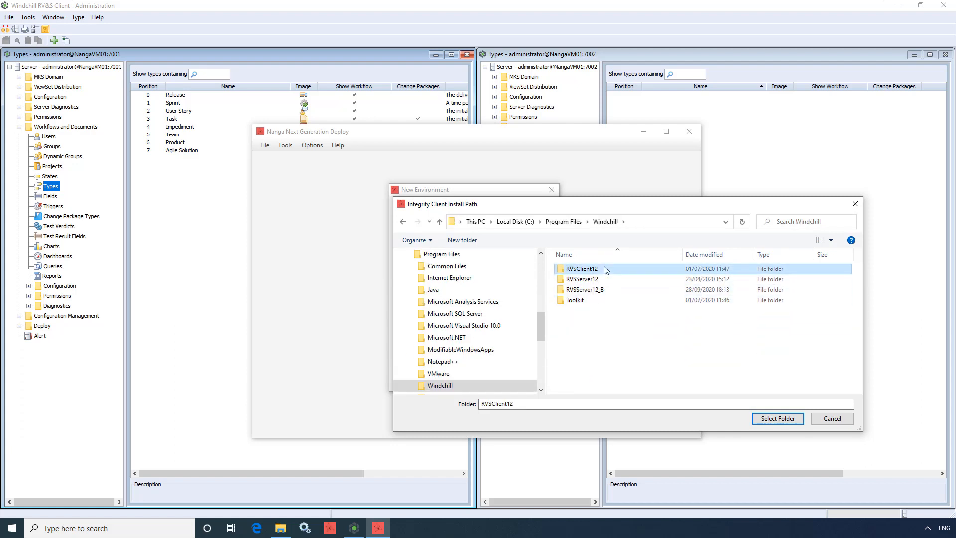
click(763, 419)
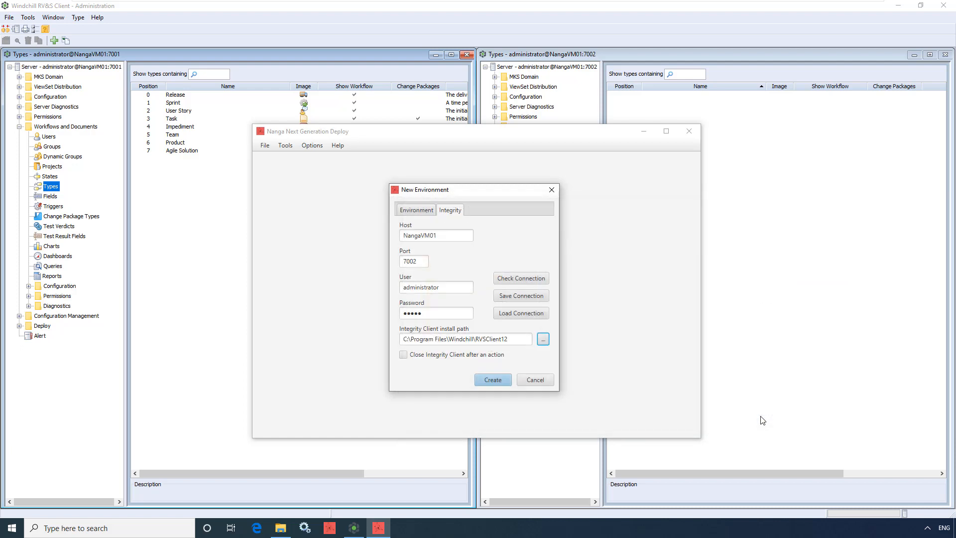
Check and save the Integrity connection, and create the Server B environment
click(532, 276)
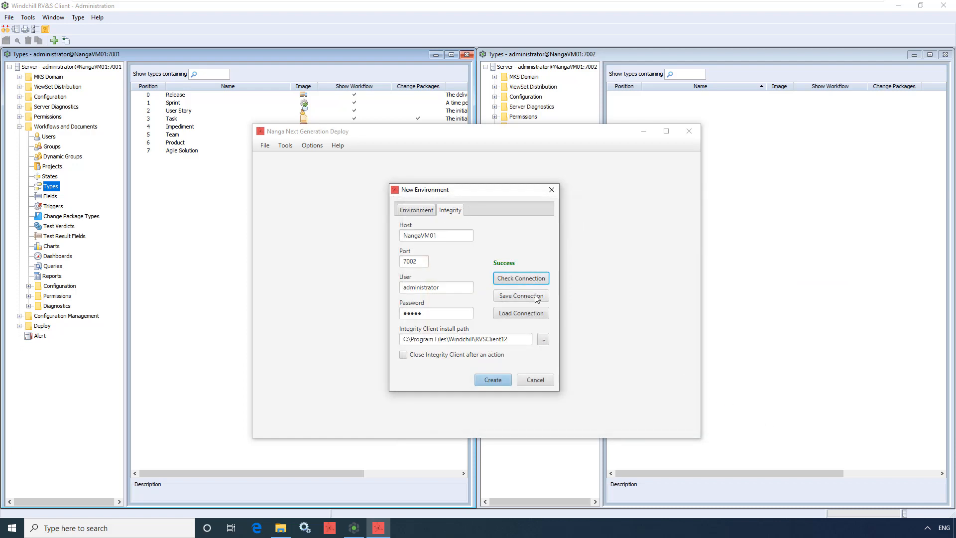
click(536, 297)
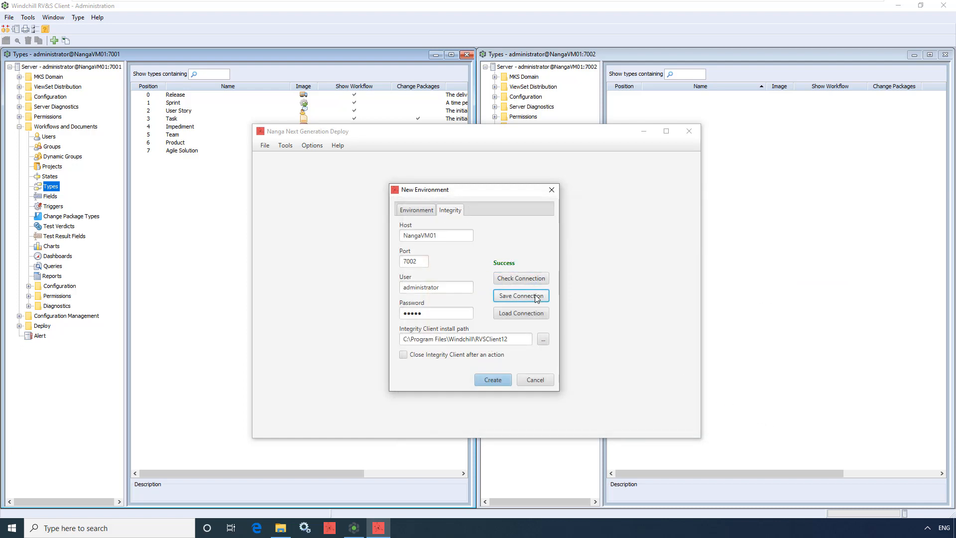
click(491, 381)
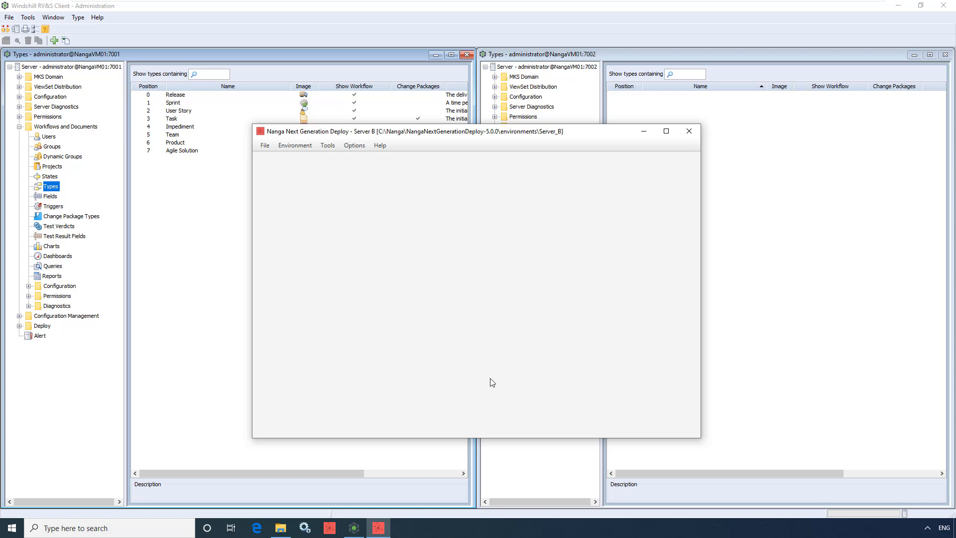
In File Explorer, copy all files from the Server_A environment's templates folder into the Server_B environment's templates folder
click(284, 530)
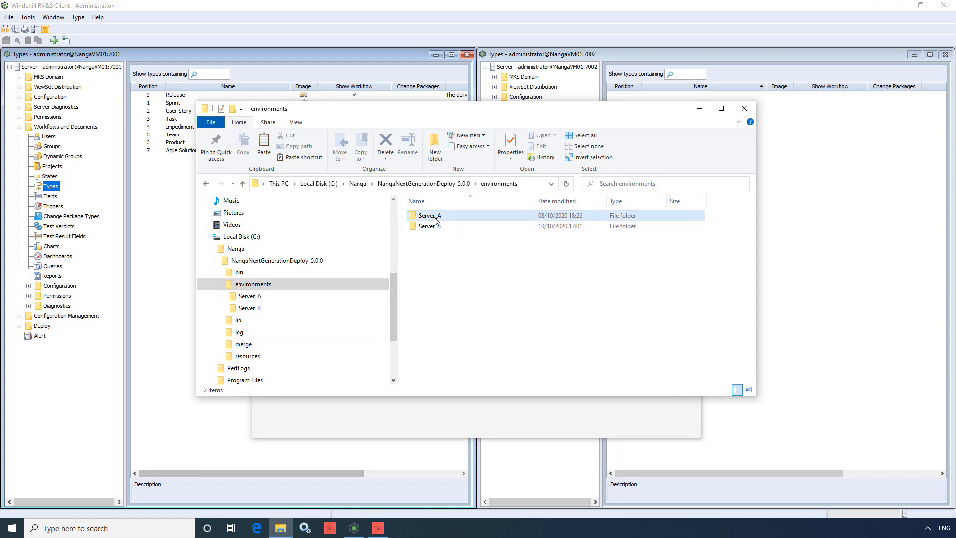
double_click(430, 216)
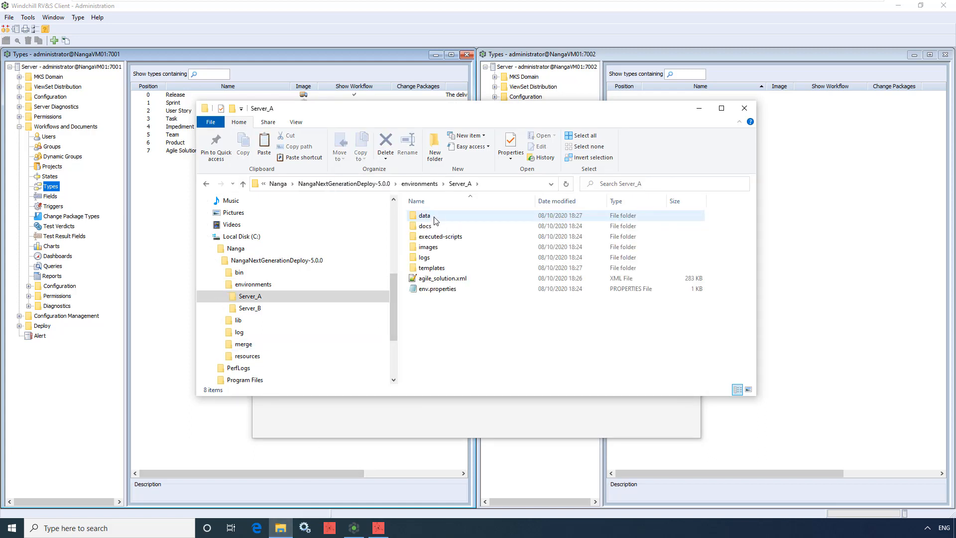
double_click(431, 268)
key(ctrl+a)
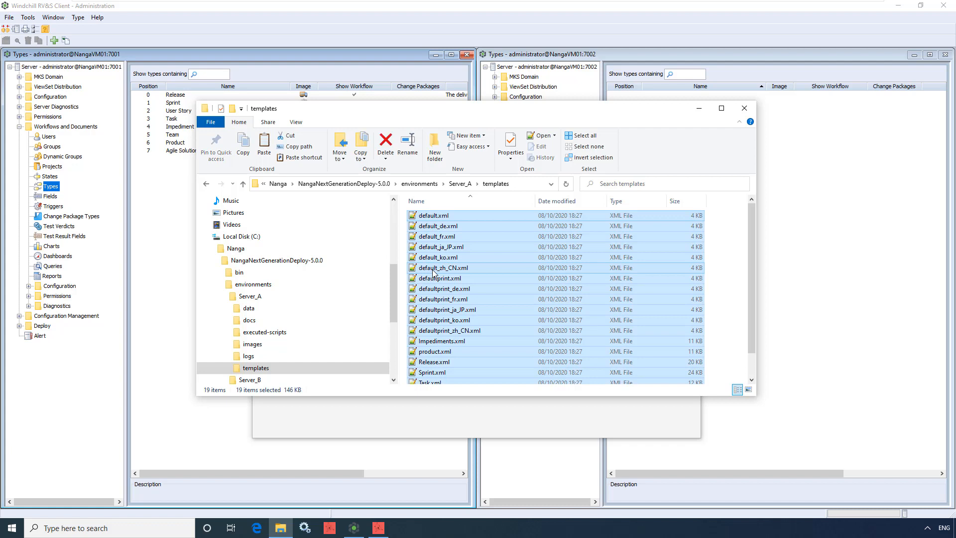
right_click(434, 272)
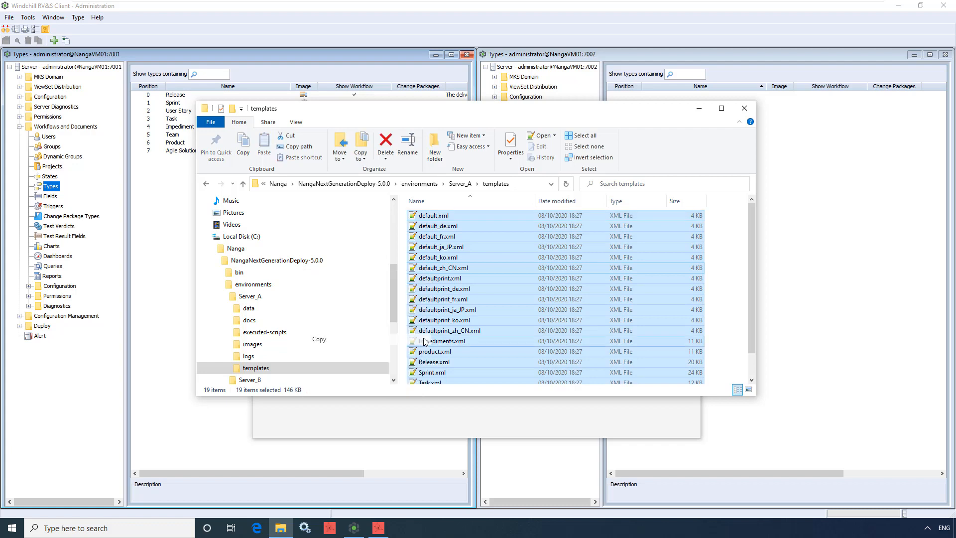
click(424, 340)
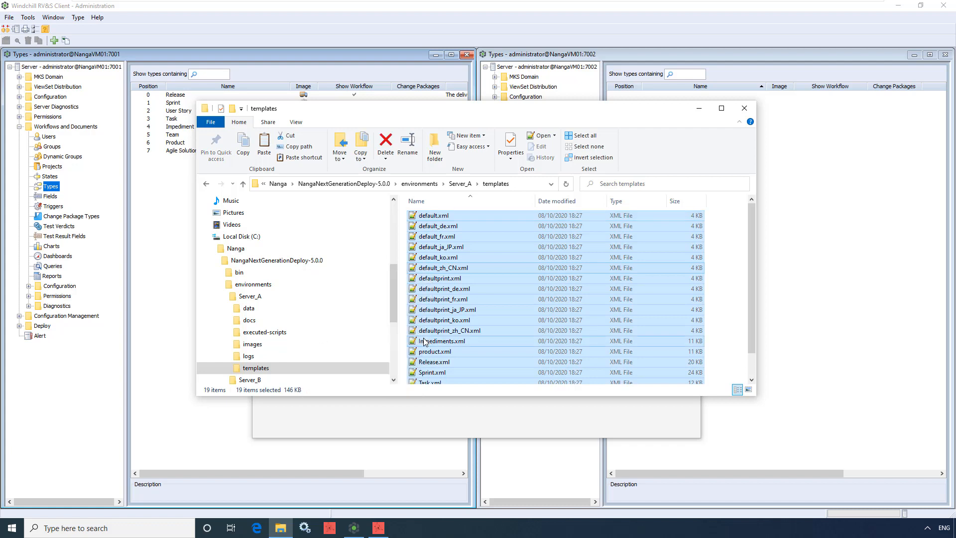
click(326, 383)
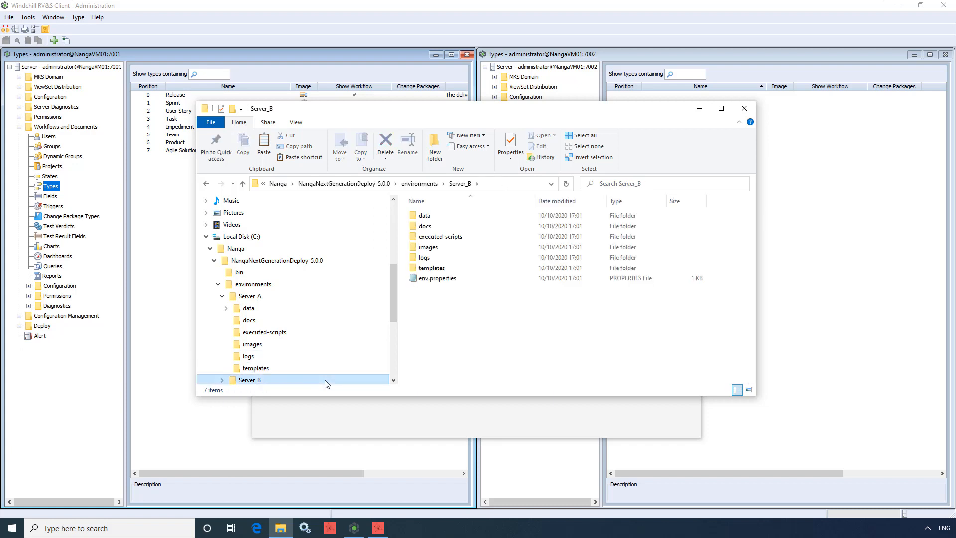
double_click(442, 268)
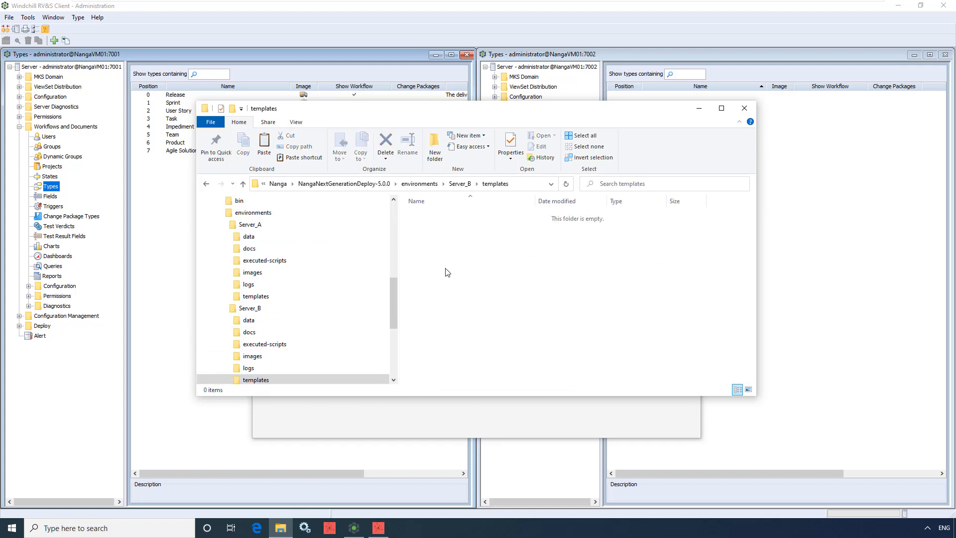
right_click(446, 272)
click(425, 338)
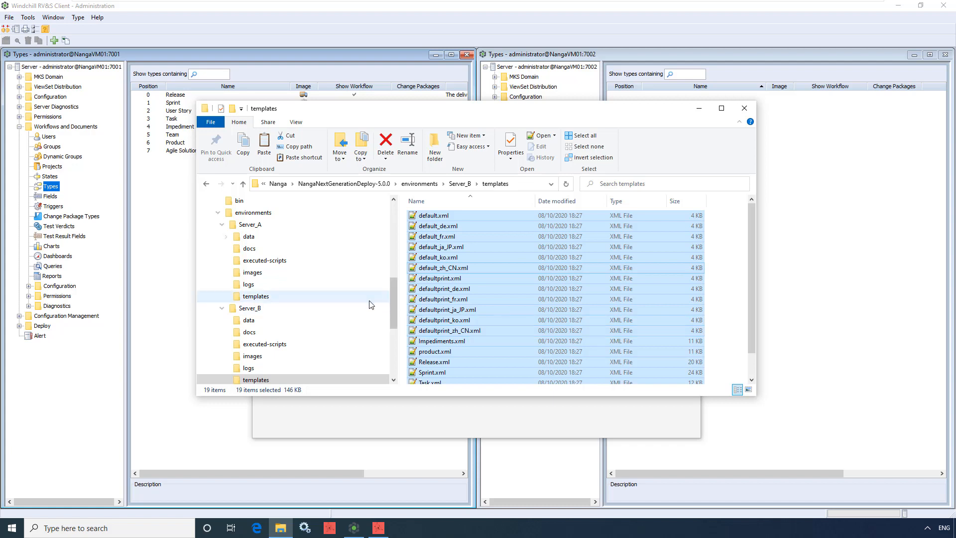
Copy the Agile folder from the Server_A environment's data\triggers\scripts folder to the clipboard
click(269, 239)
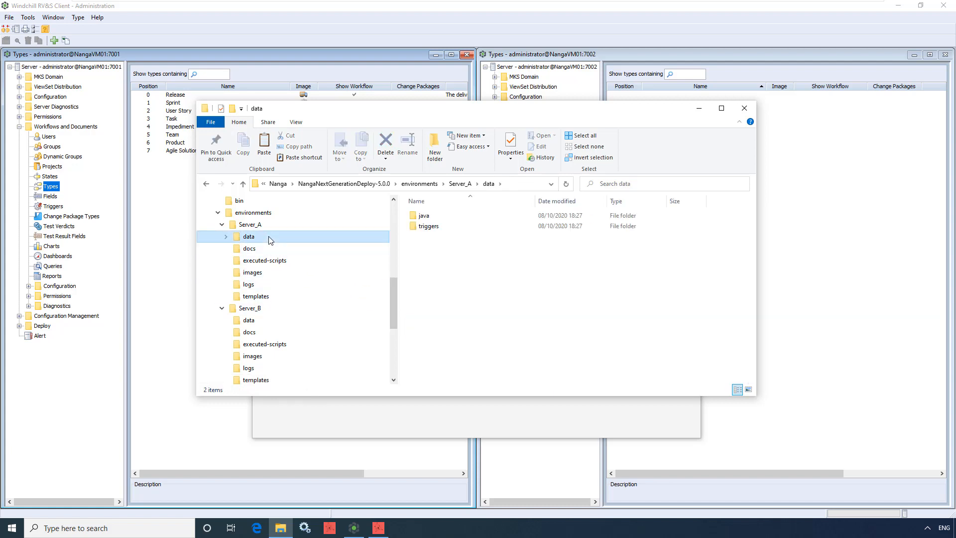
double_click(426, 227)
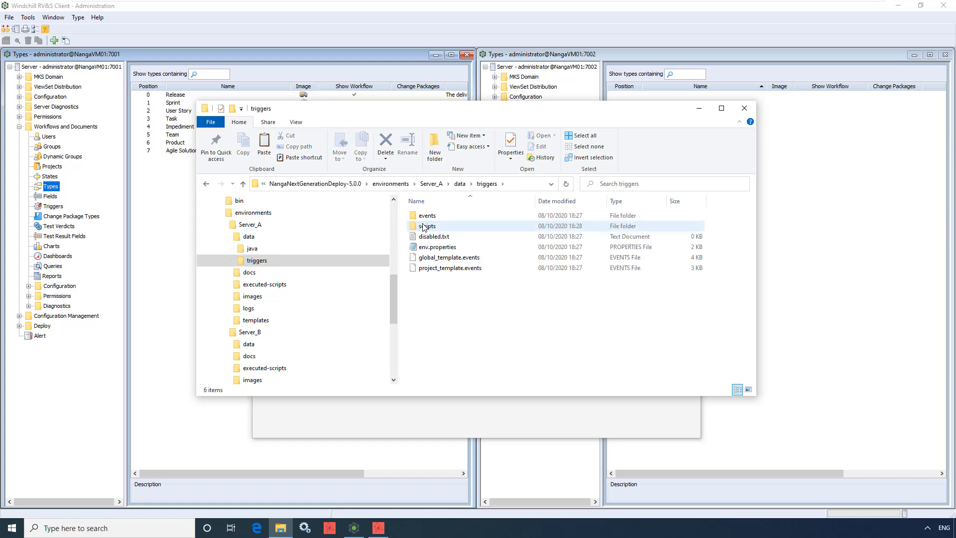
double_click(425, 226)
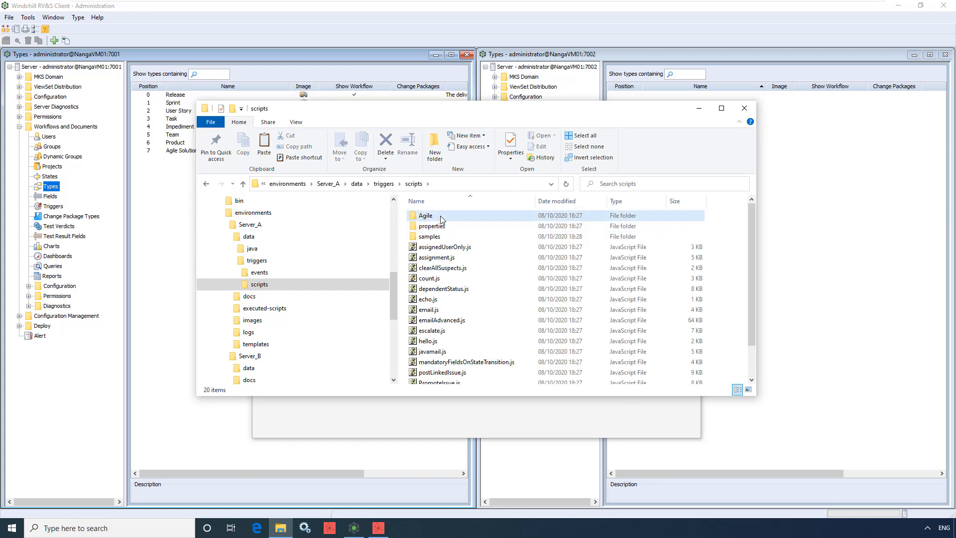
click(440, 217)
right_click(441, 217)
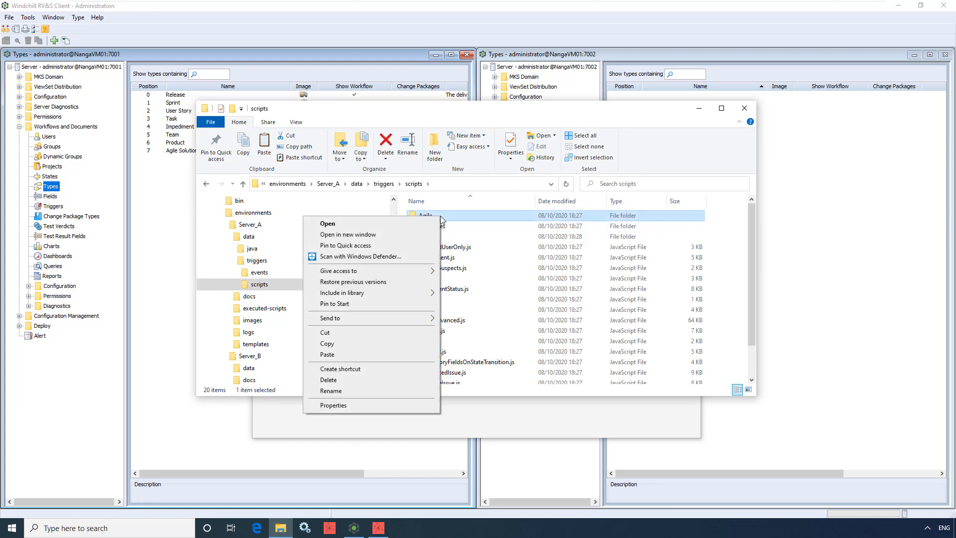
click(409, 346)
Paste the Agile folder into C:\Program Files\Windchill\RVSServer12_B\data\triggers\scripts, granting administrator permission for the copy
drag(394, 307, 393, 351)
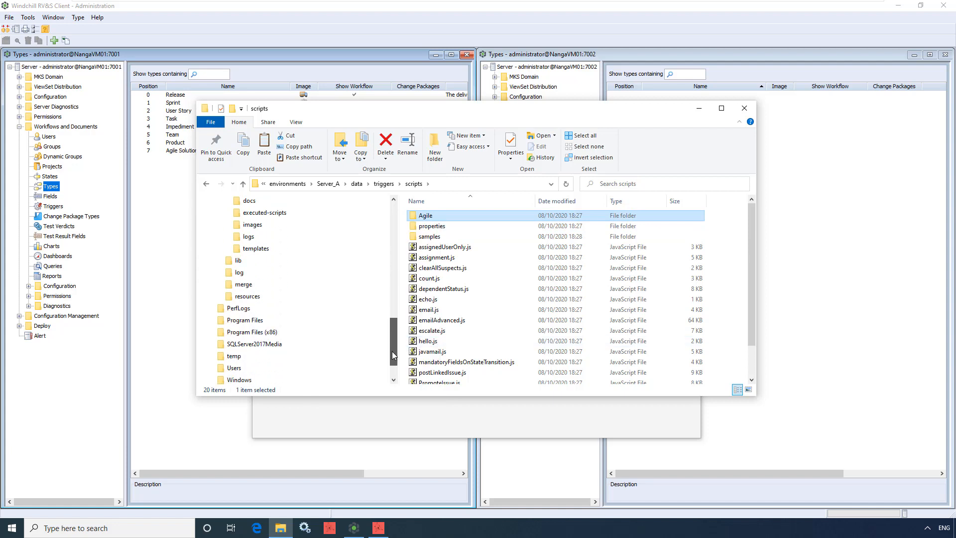
click(357, 322)
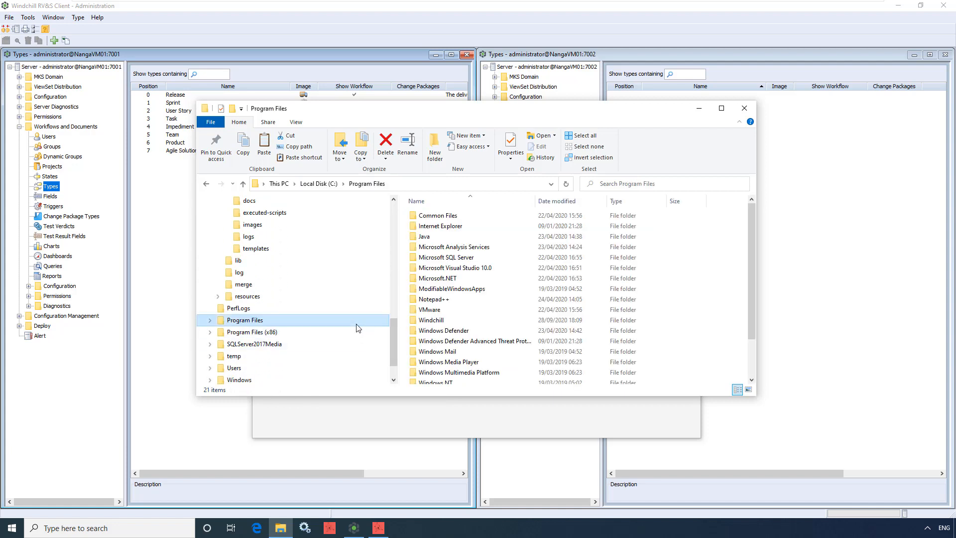
double_click(450, 321)
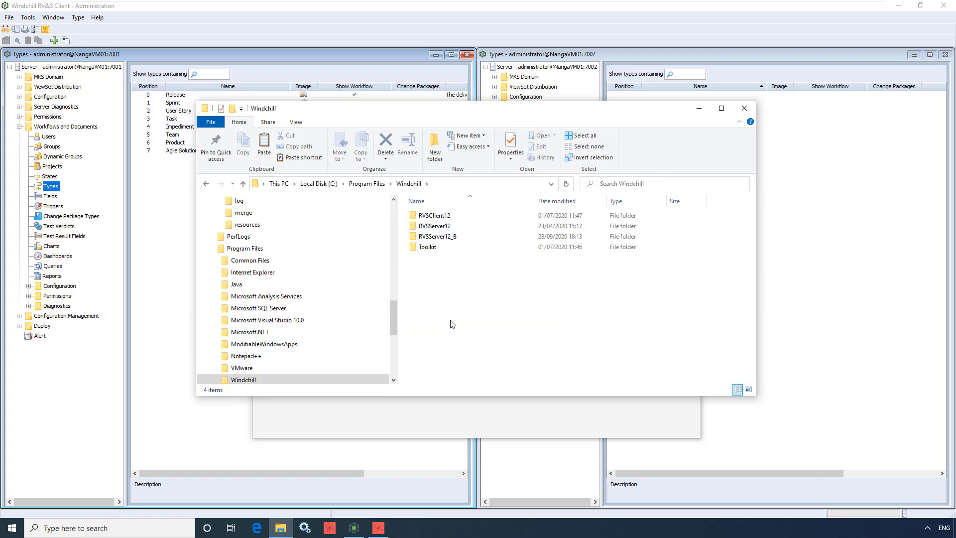
double_click(477, 238)
double_click(477, 240)
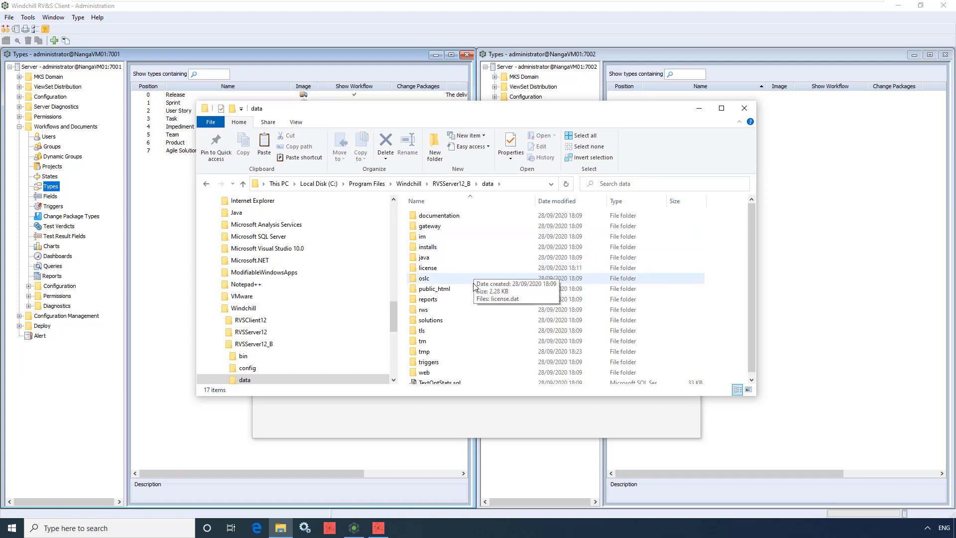
double_click(482, 361)
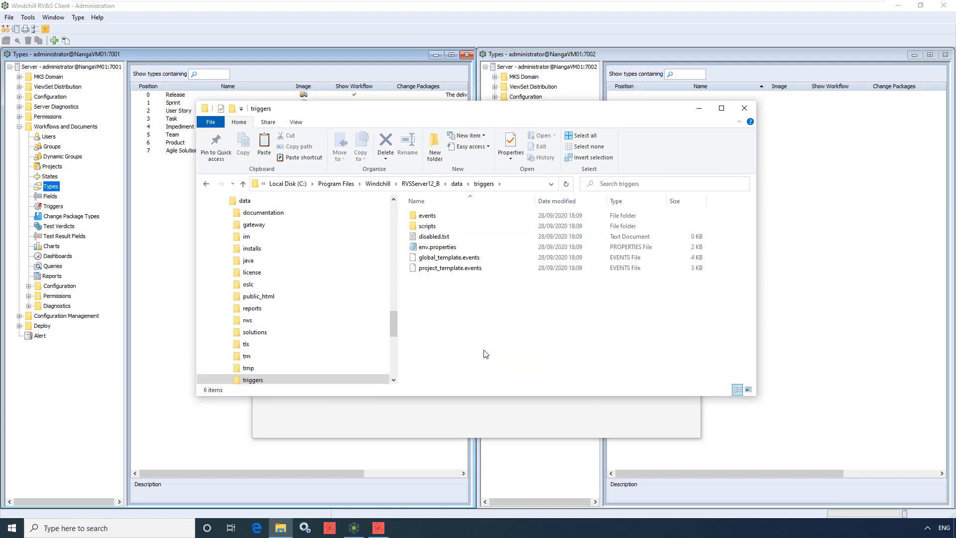
double_click(499, 227)
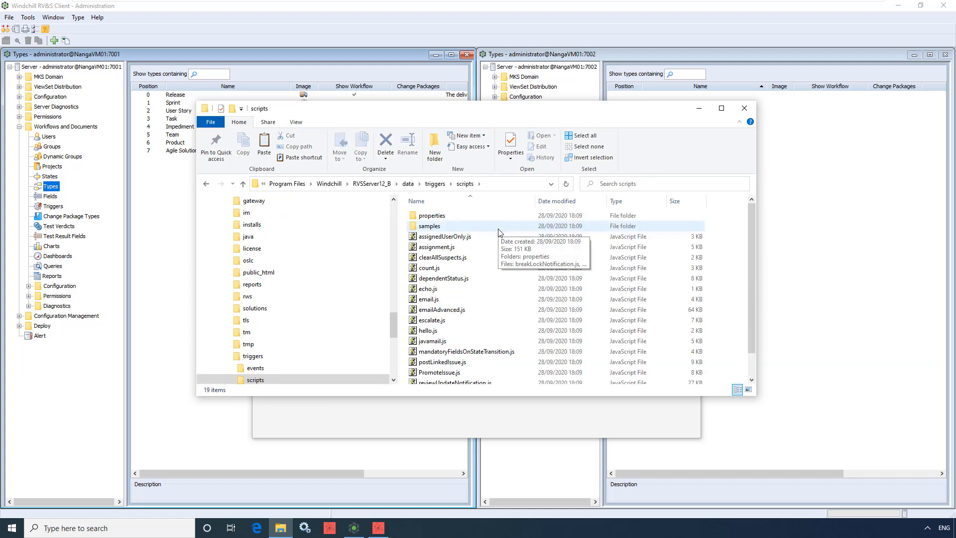
right_click(498, 236)
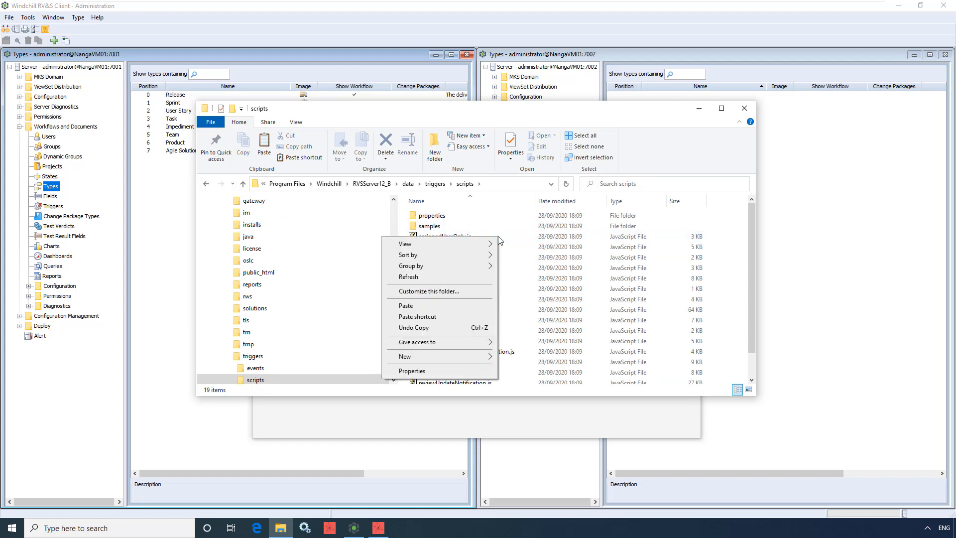
click(479, 306)
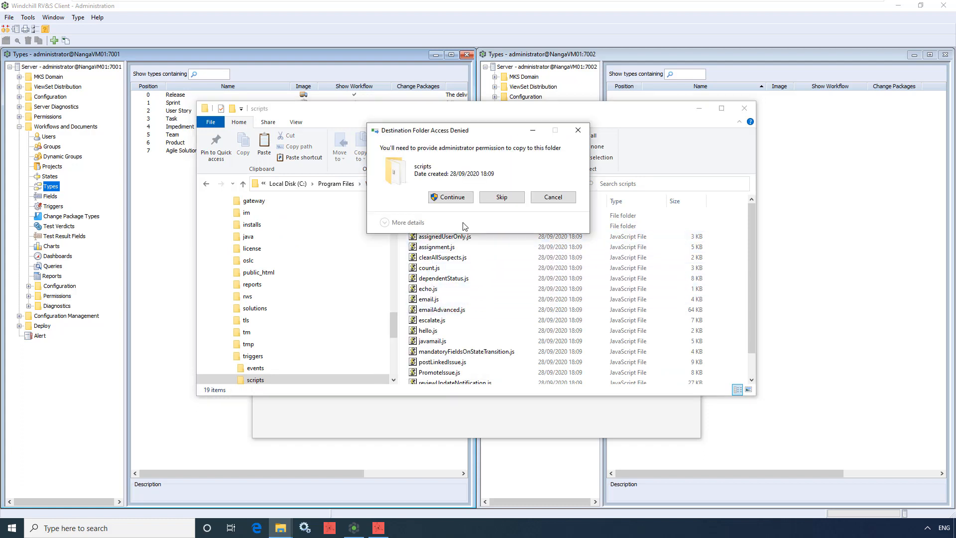
click(463, 198)
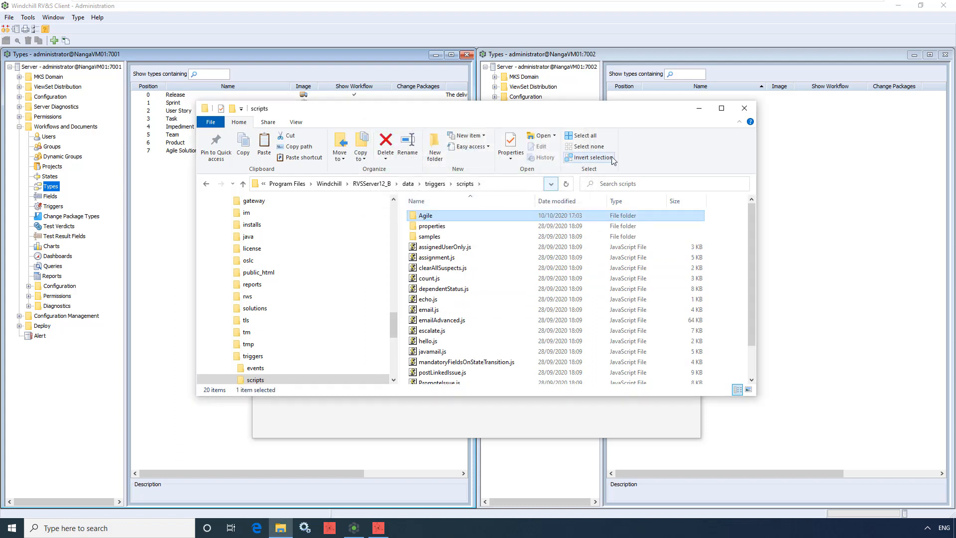
click(701, 109)
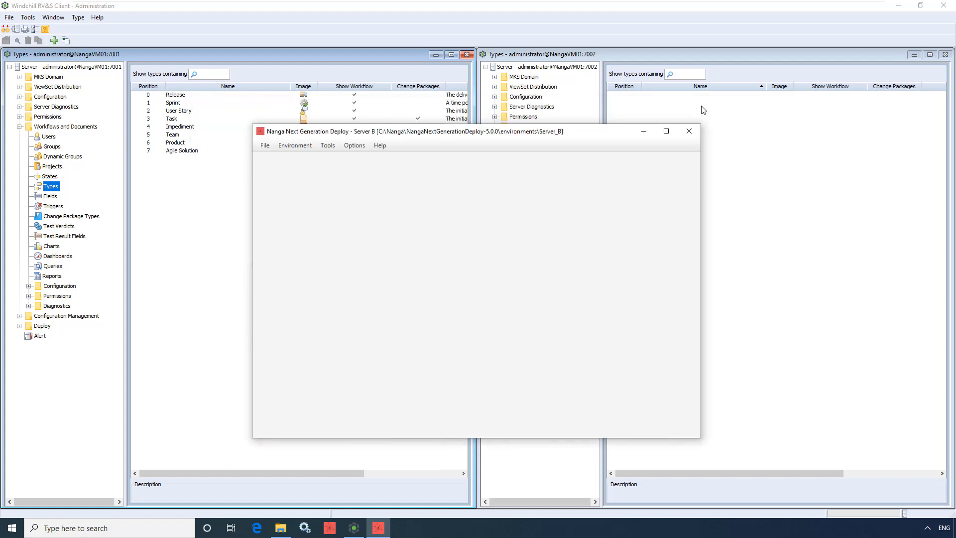
In Nanga Next Generation Deploy, start a deployment to Server B with agile_solution.xml from the Server_A folder as the template
click(329, 147)
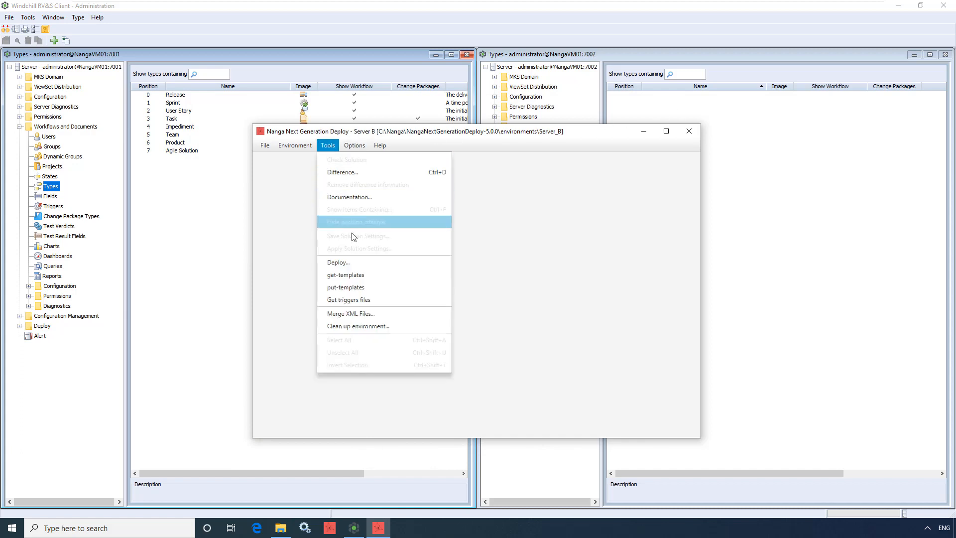
click(357, 260)
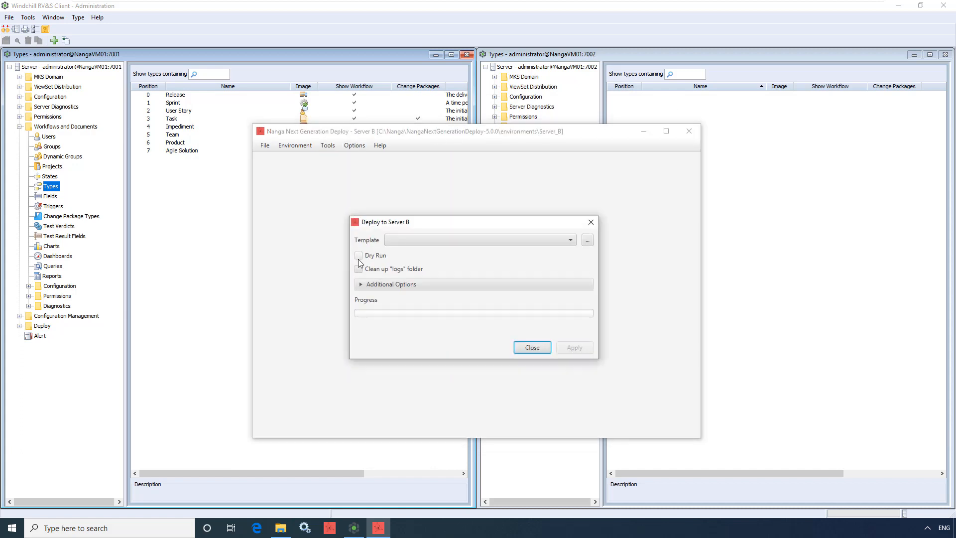
click(587, 241)
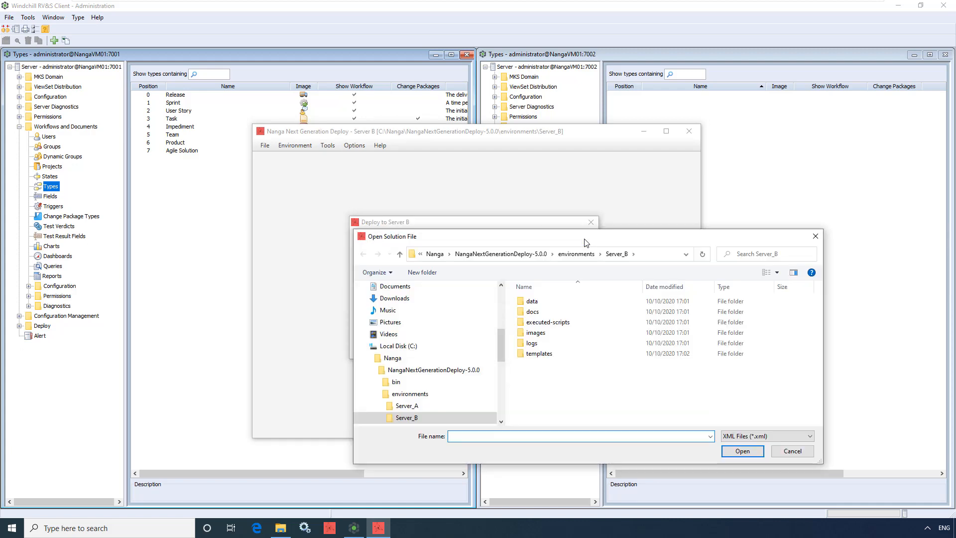
click(454, 408)
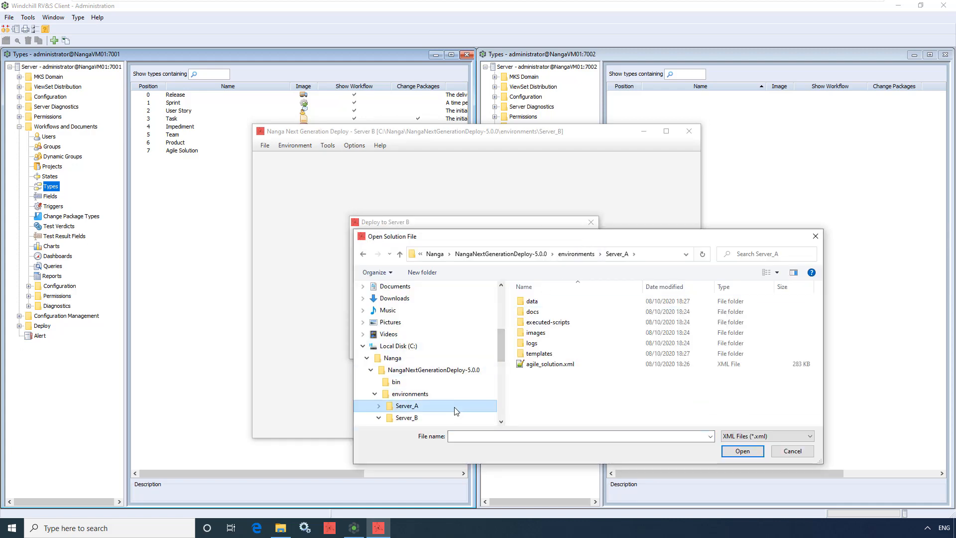
click(551, 365)
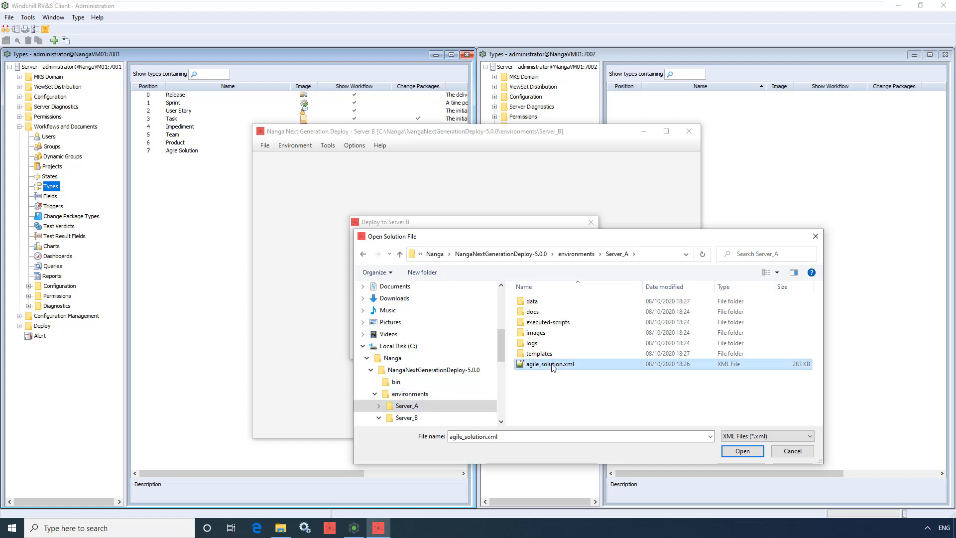
click(742, 451)
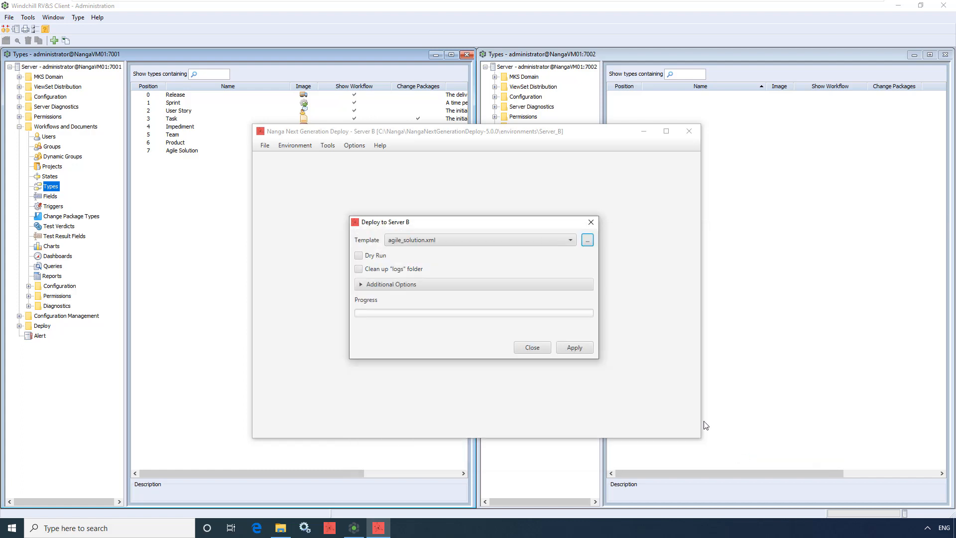
Review the additional deployment options, run the deployment to Server B, and close the deployment dialog
click(572, 289)
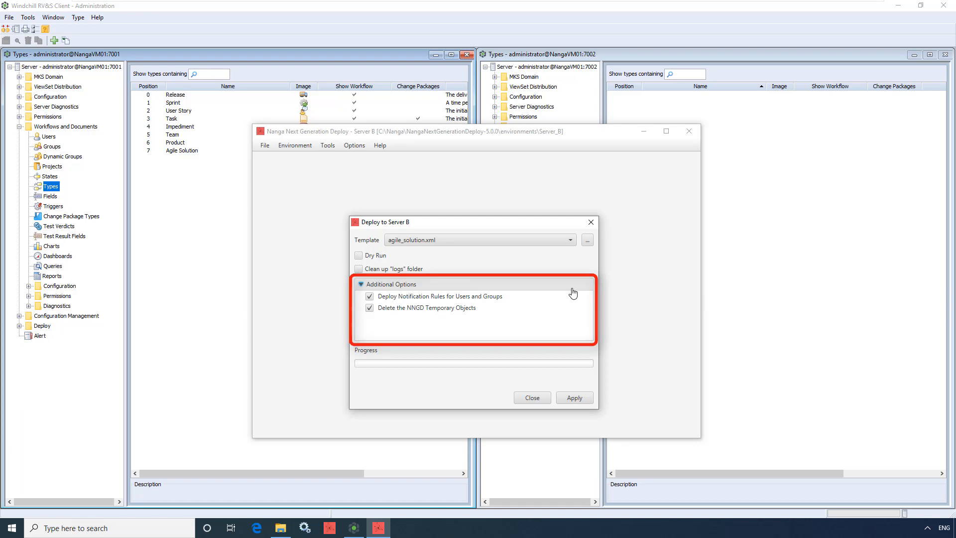
click(572, 289)
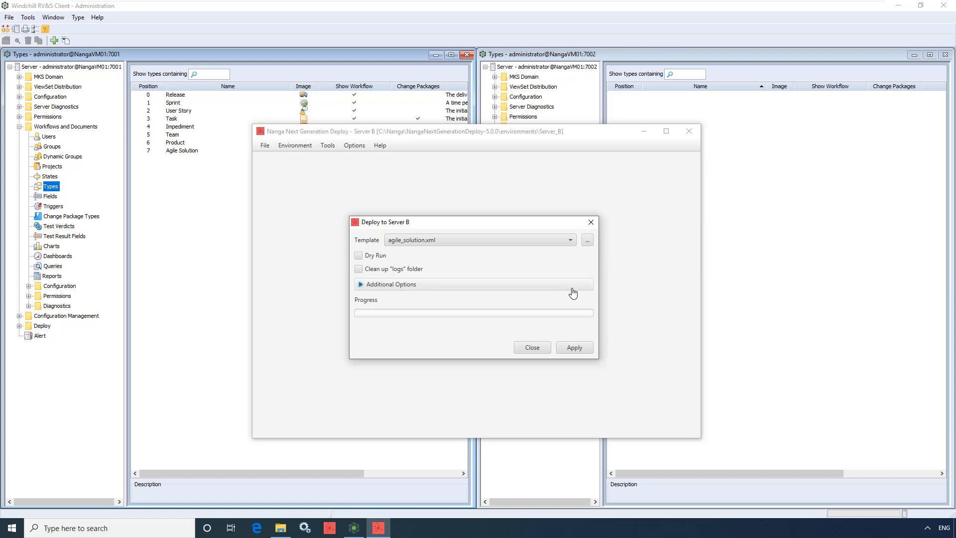
click(575, 347)
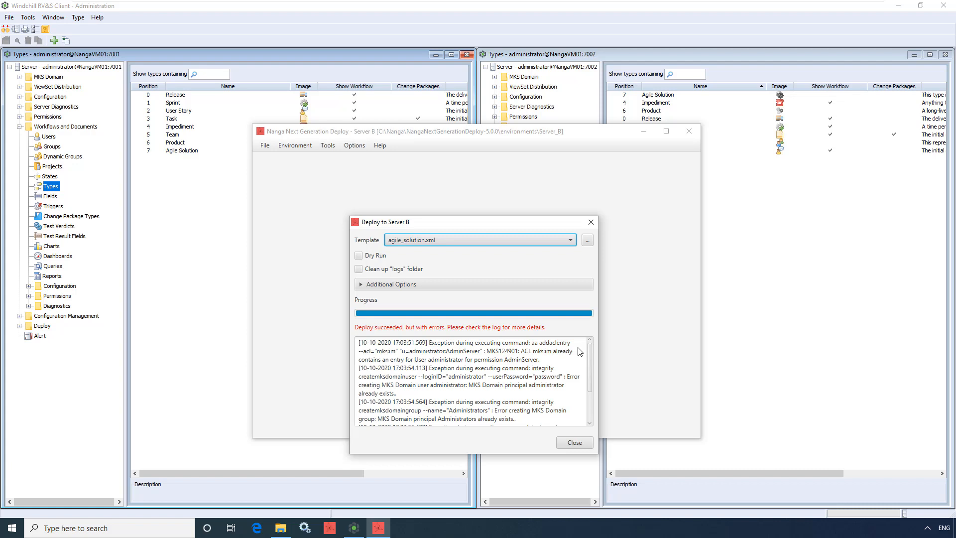
click(579, 347)
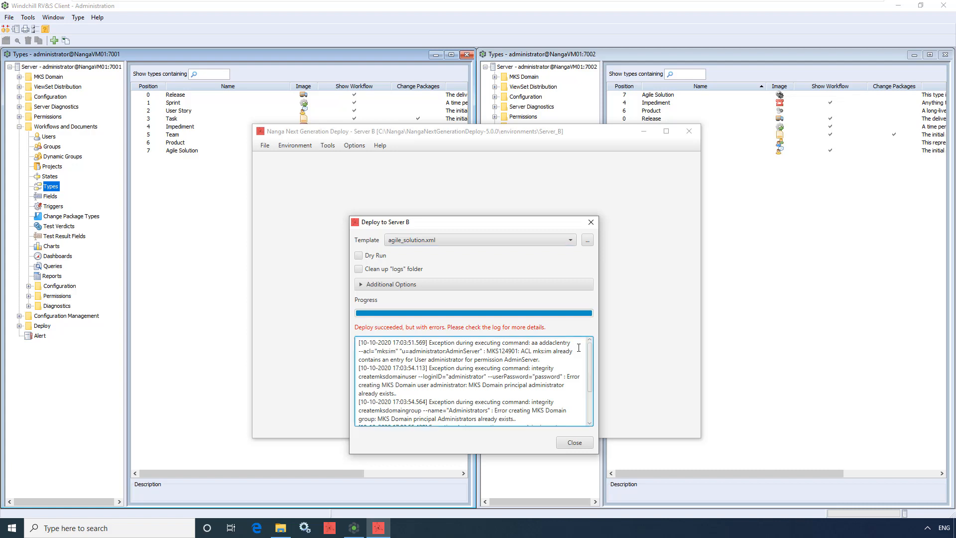
click(575, 442)
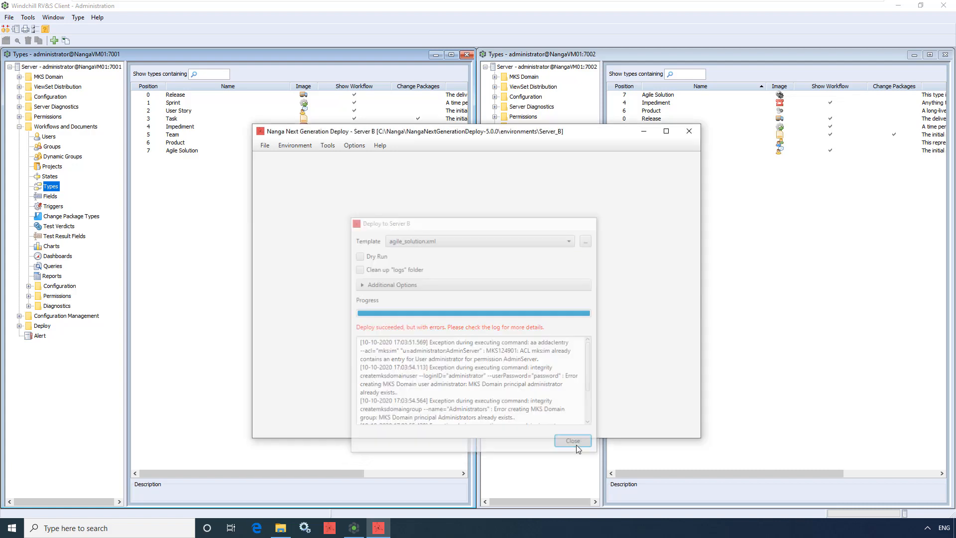
Switch to the Windchill RV&S administration client and examine the Types list of the server on port 7002
click(647, 133)
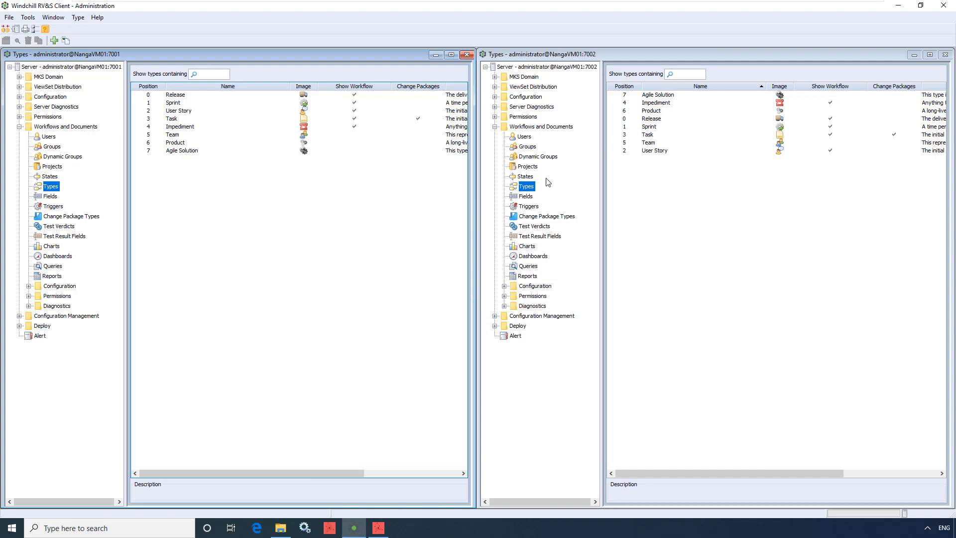
click(532, 187)
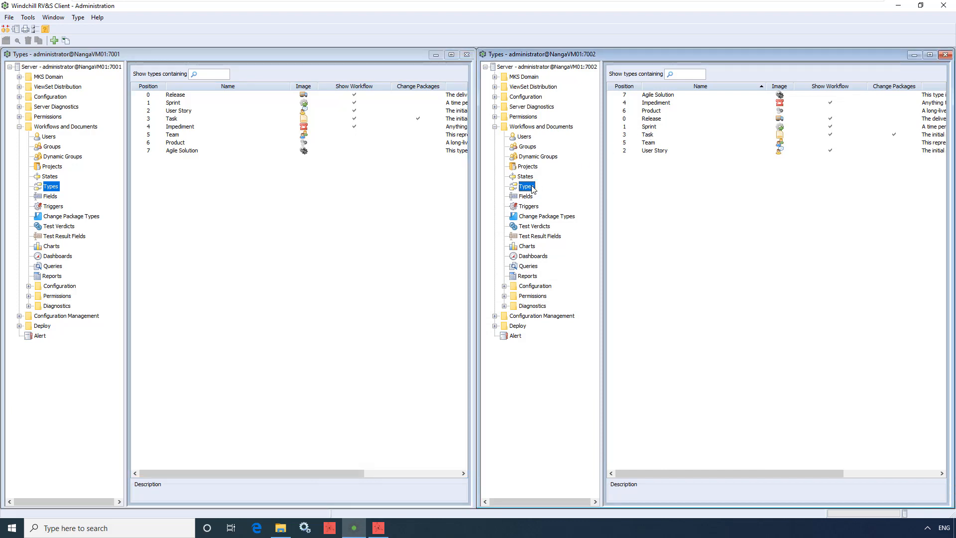
Examine the States, Fields, Triggers, Charts, Queries and Reports lists of the server on port 7002
click(527, 176)
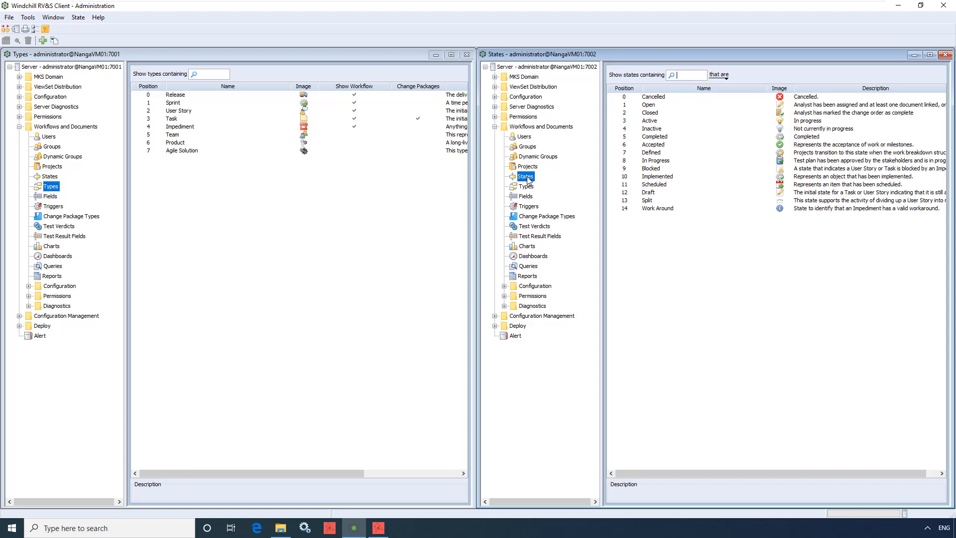
click(527, 197)
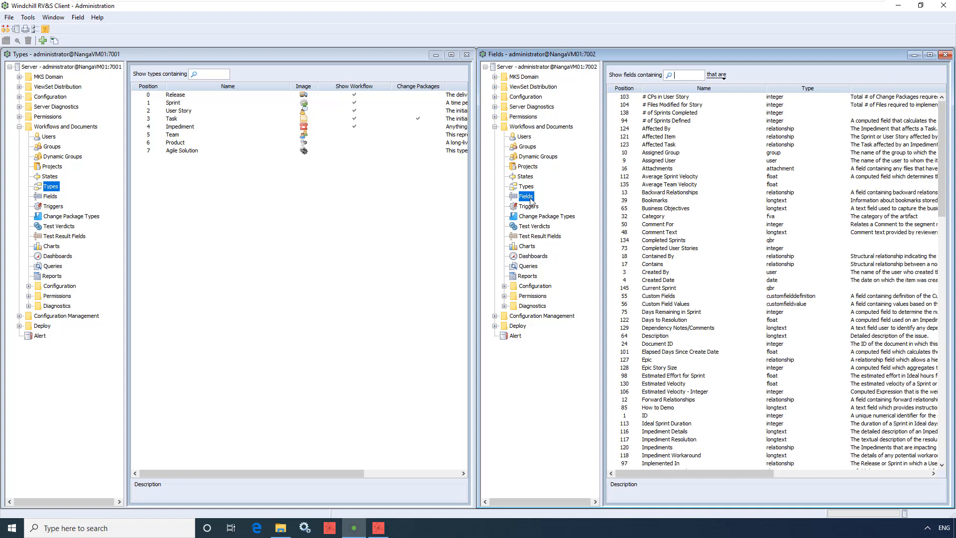
click(531, 207)
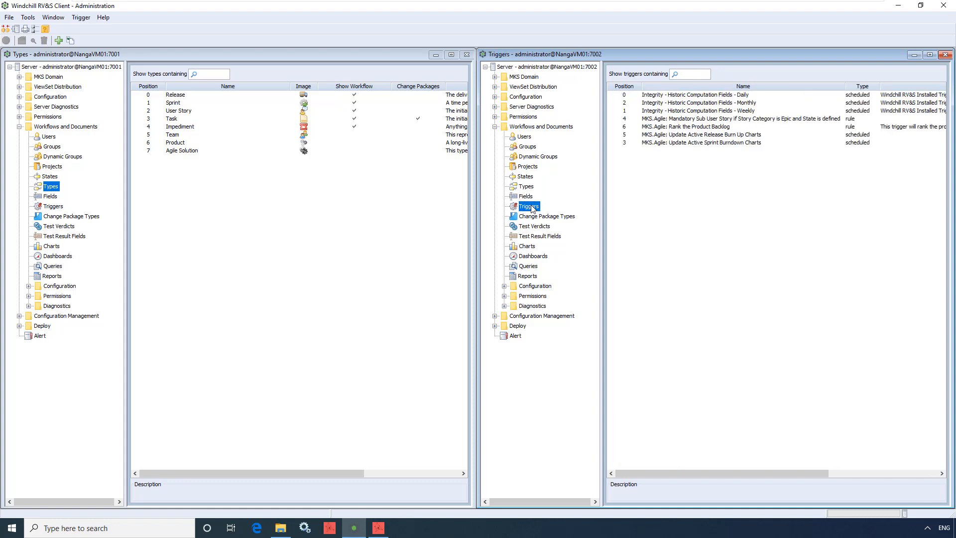
click(531, 248)
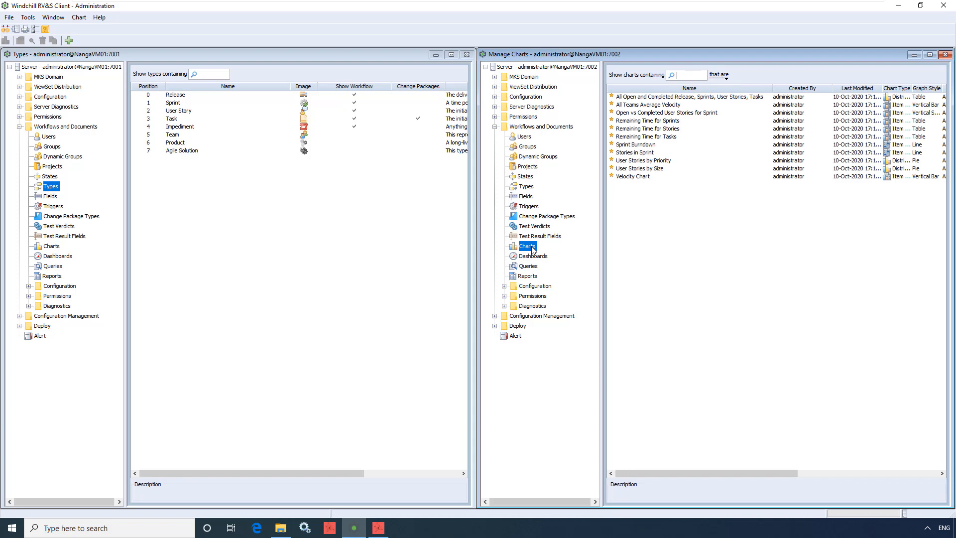
click(529, 269)
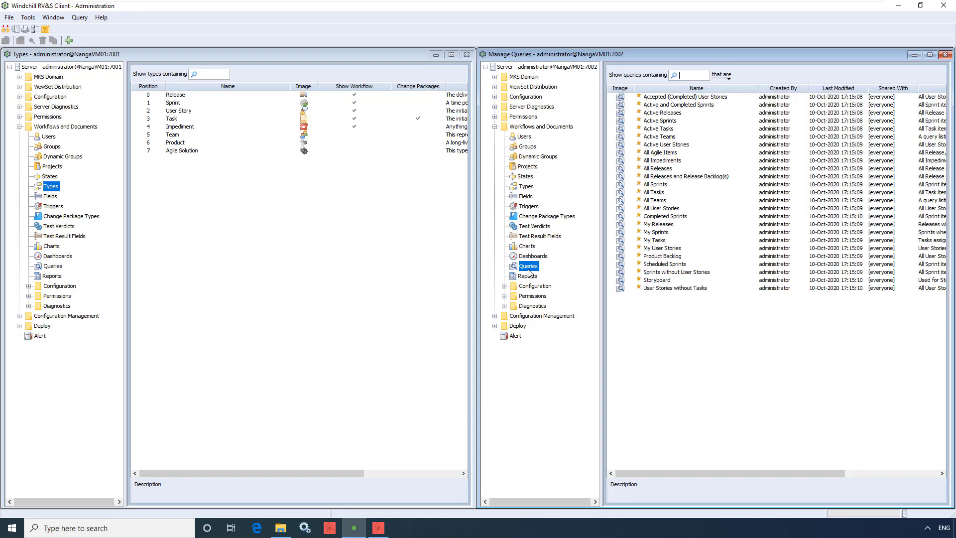
click(531, 277)
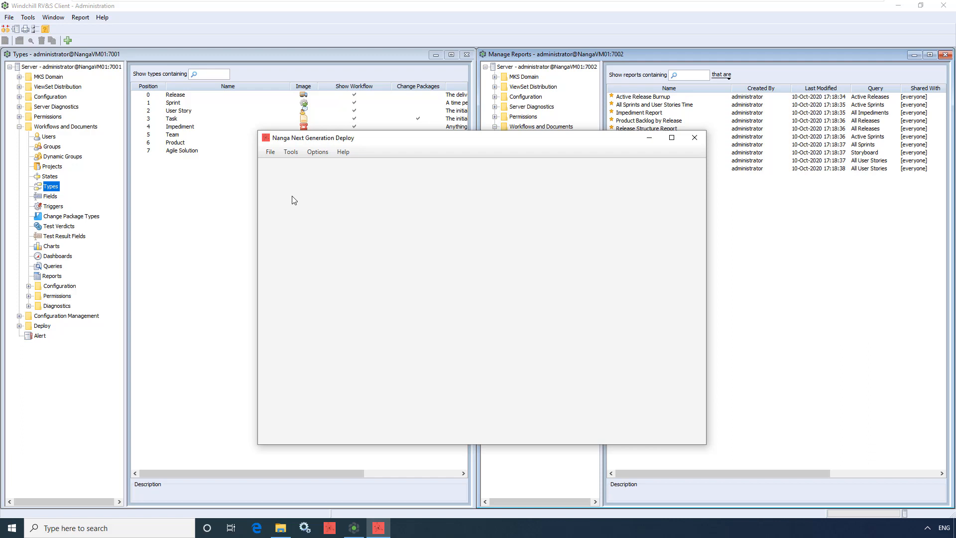
In Nanga Next Generation Deploy, open the Server_A environment from its env.properties file
click(270, 152)
mouse_move(292, 179)
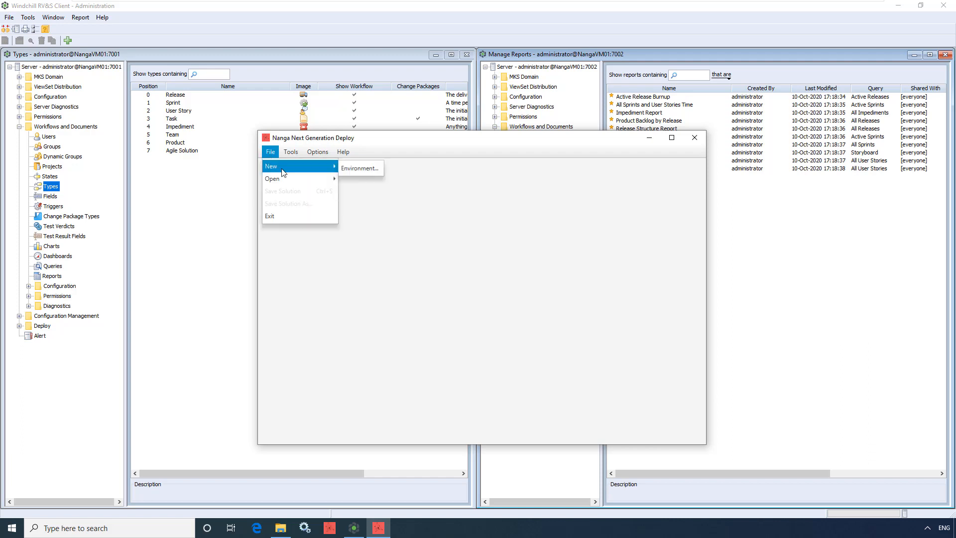
click(360, 181)
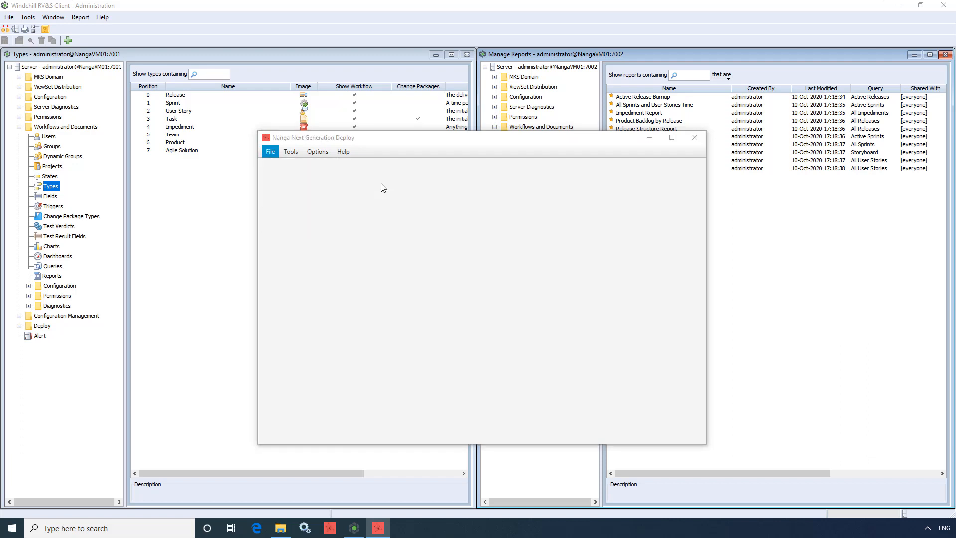
click(451, 281)
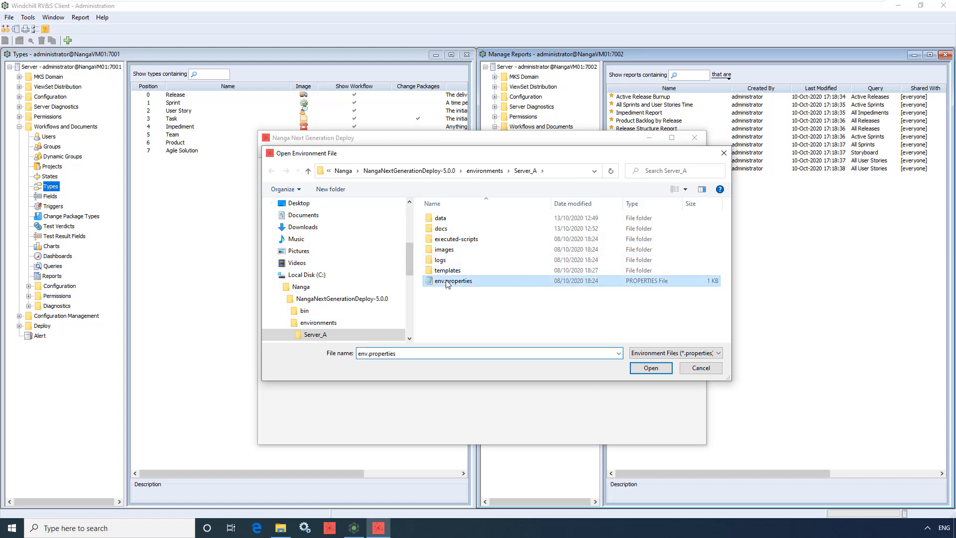
click(646, 369)
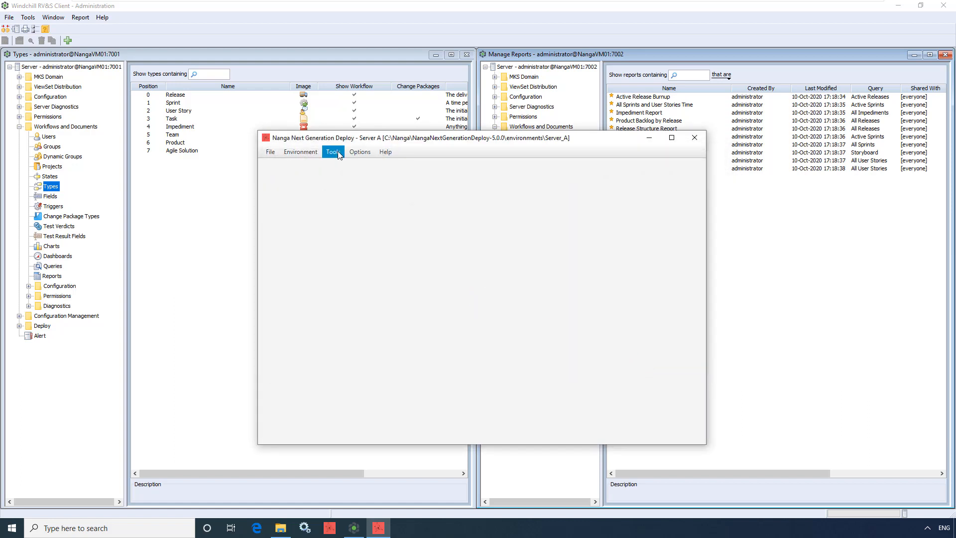
Generate documentation for the agile_solution.xml template with html as the output type
click(338, 154)
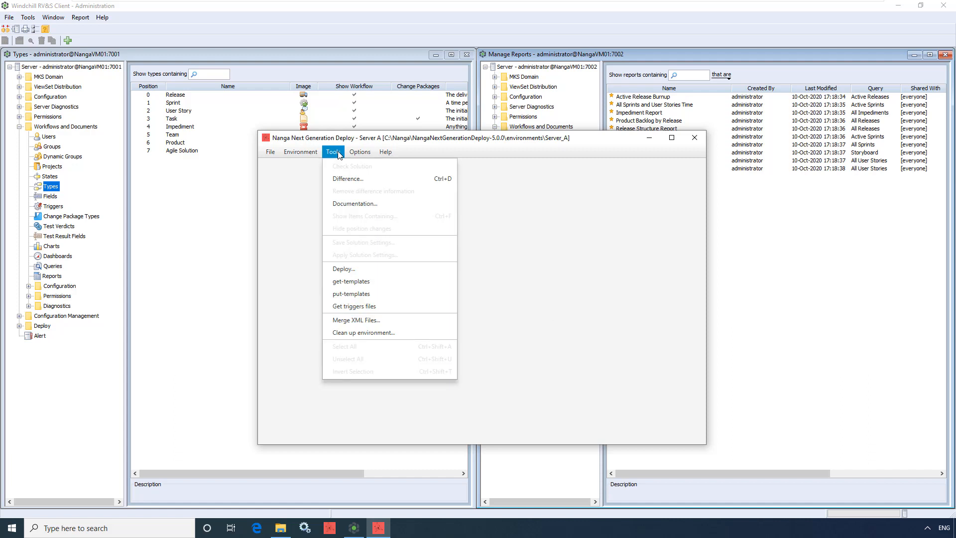
click(385, 203)
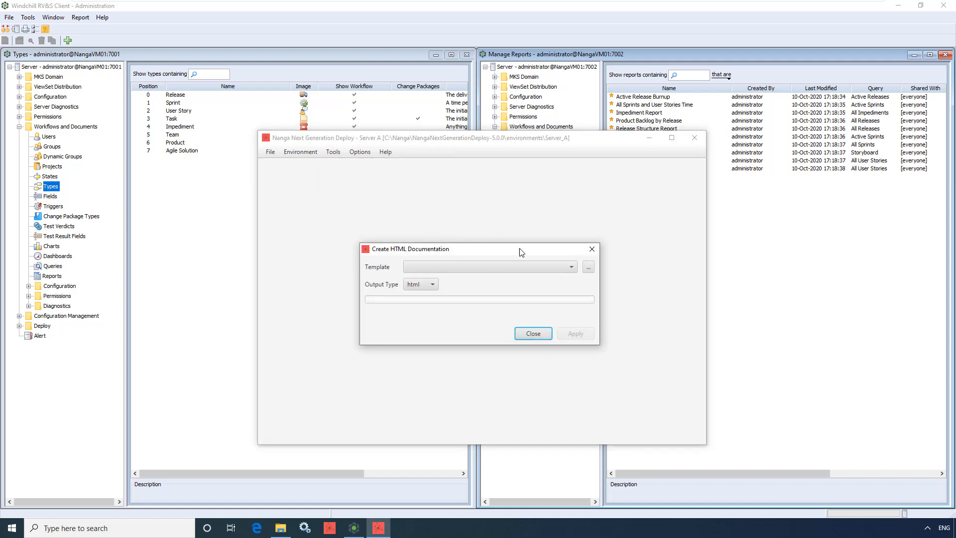
click(588, 269)
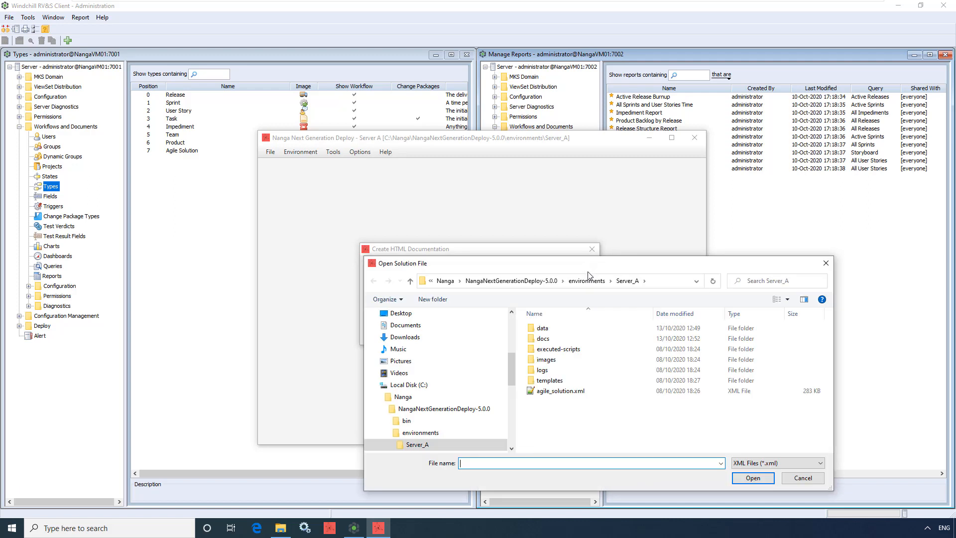
click(577, 391)
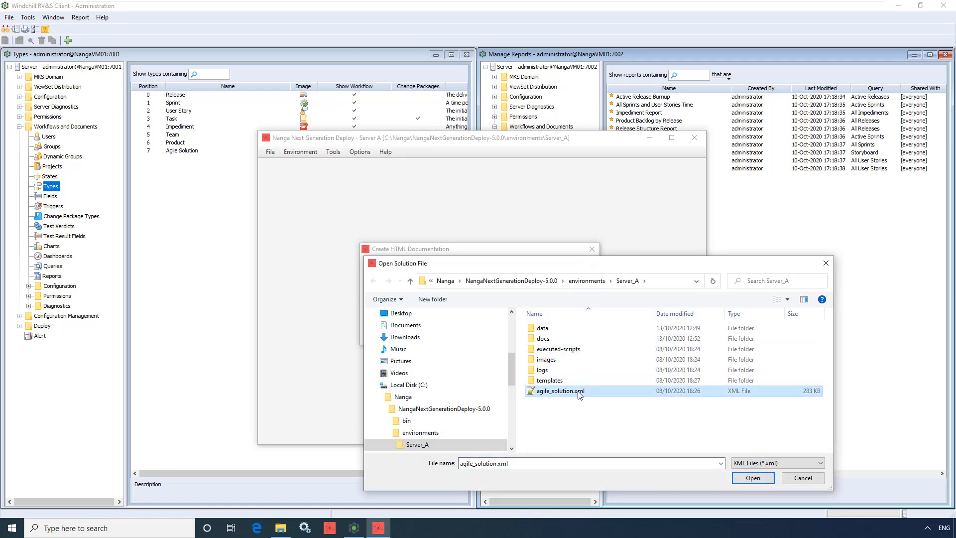
click(745, 479)
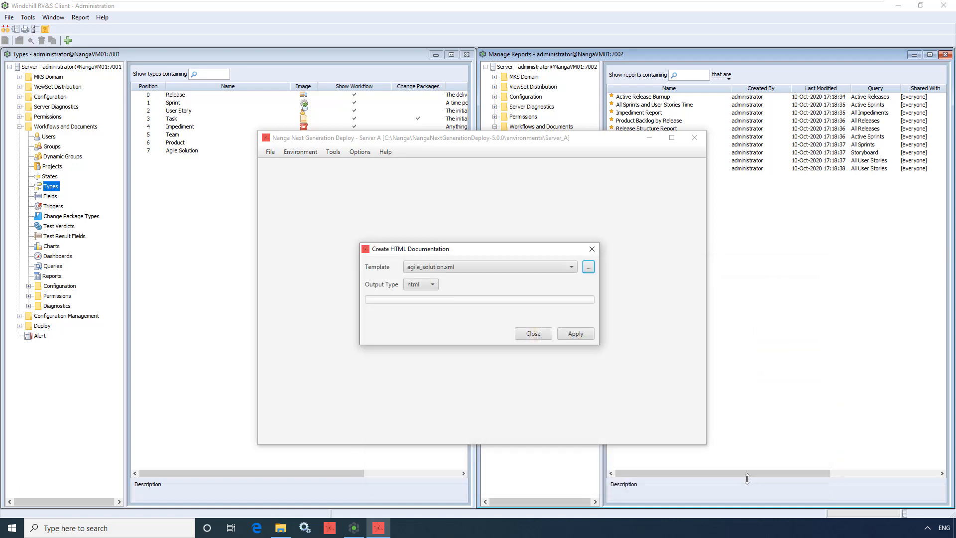
click(430, 286)
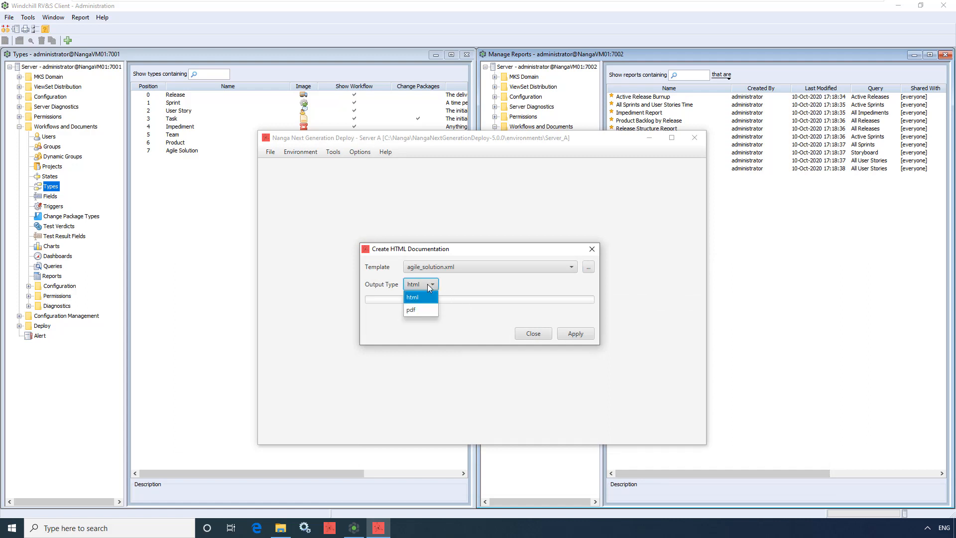
click(427, 284)
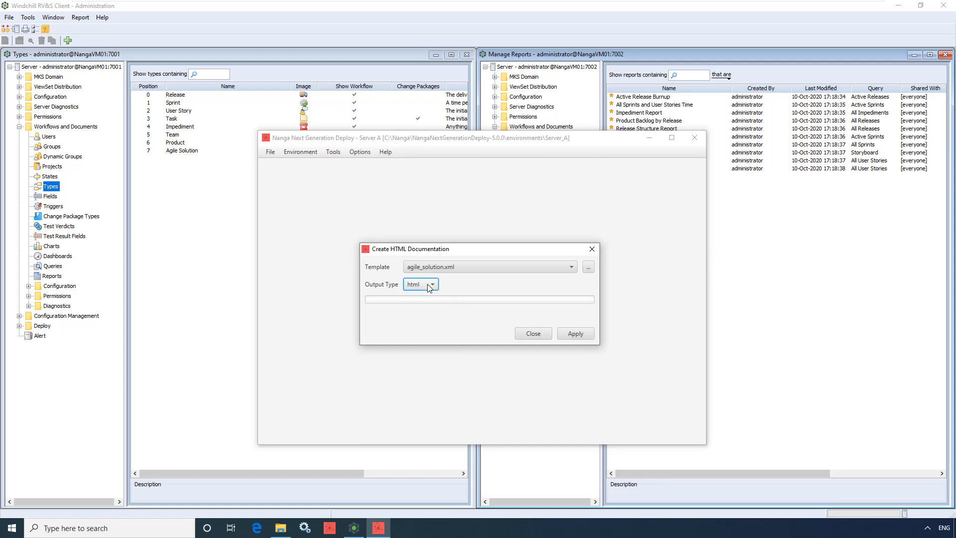
click(576, 339)
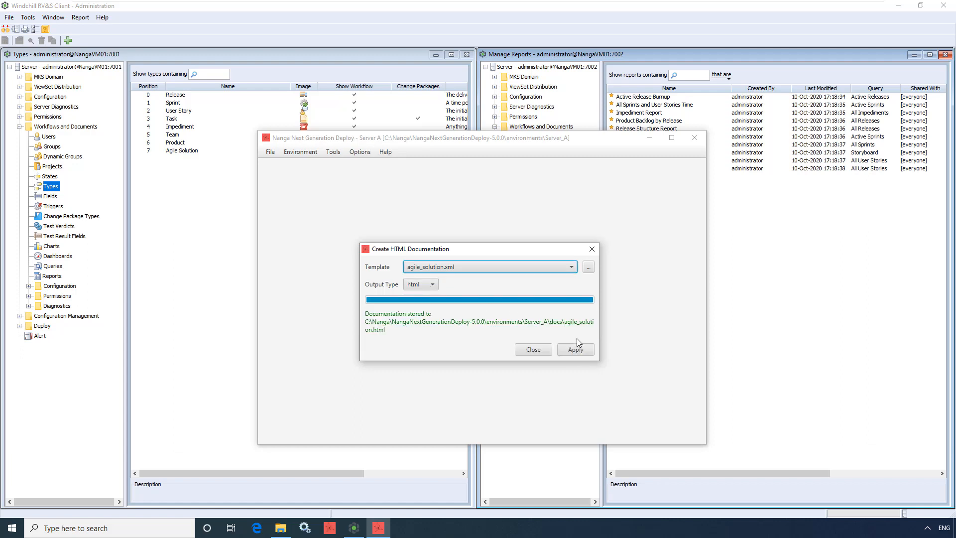
Switch to File Explorer and open agile_solution.html from the docs folder of the Server_A environment
click(276, 531)
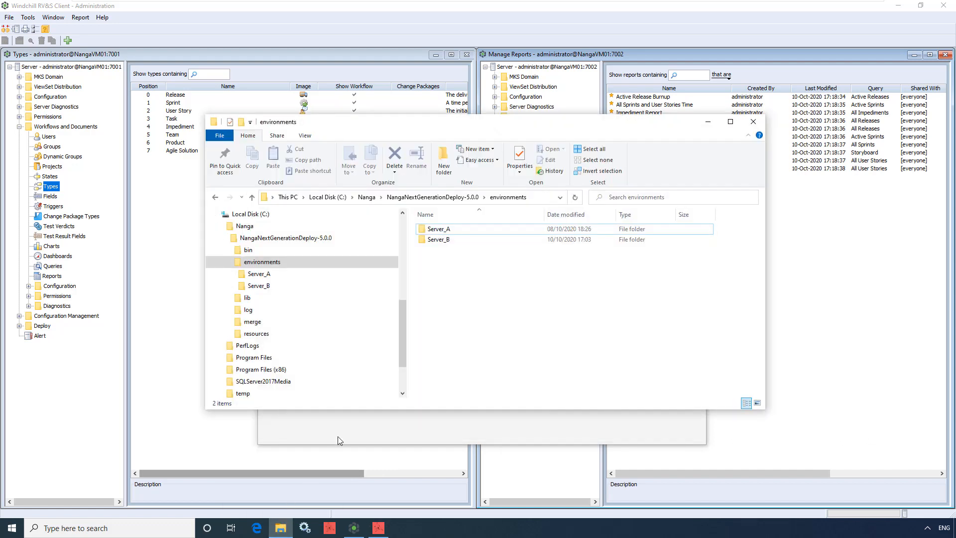
double_click(459, 229)
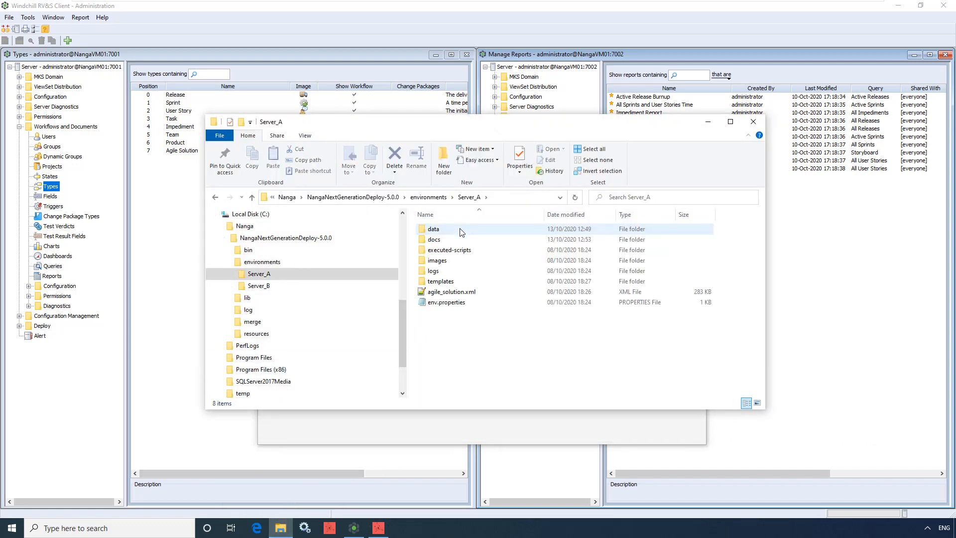
double_click(459, 240)
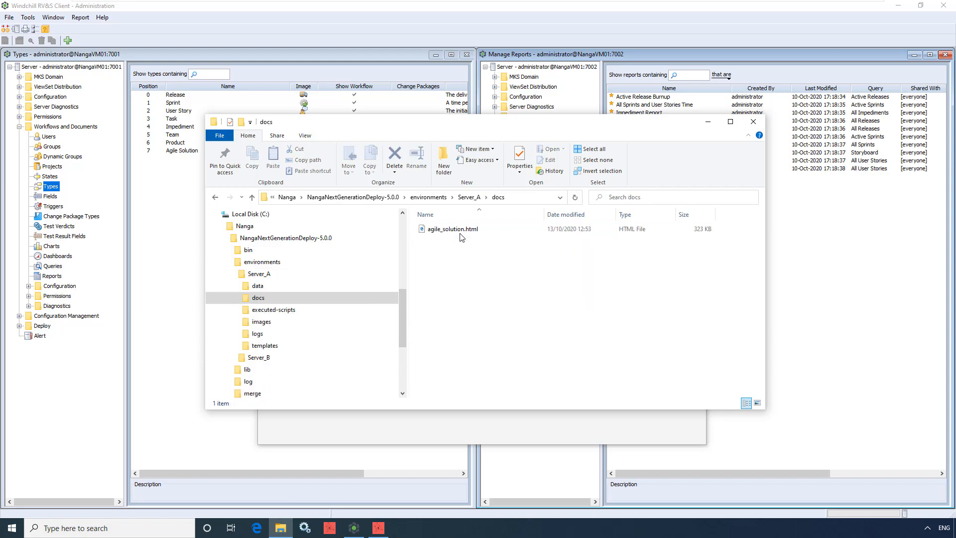
click(466, 232)
double_click(466, 232)
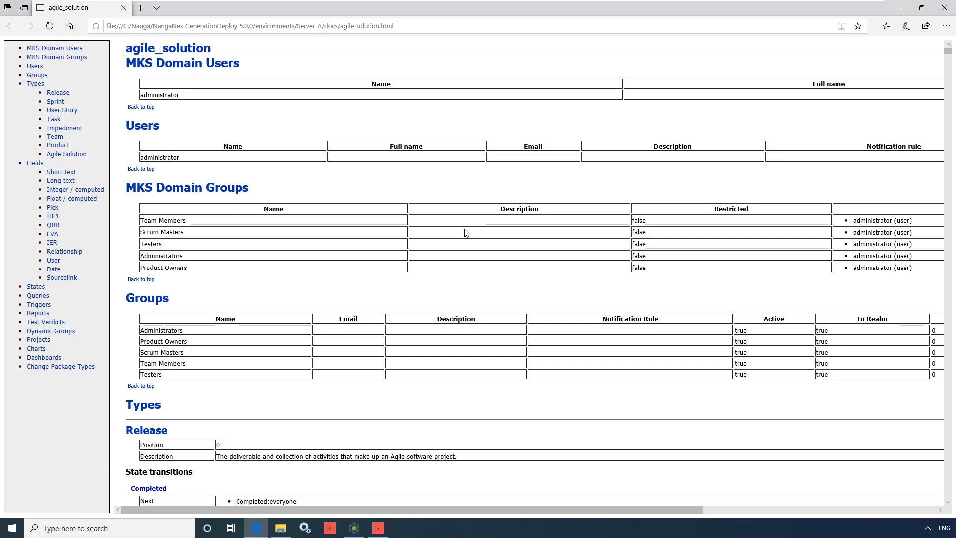
Examine the User Story type, the Integer / computed fields, and the Queries, Triggers and Reports sections of the documentation
click(77, 110)
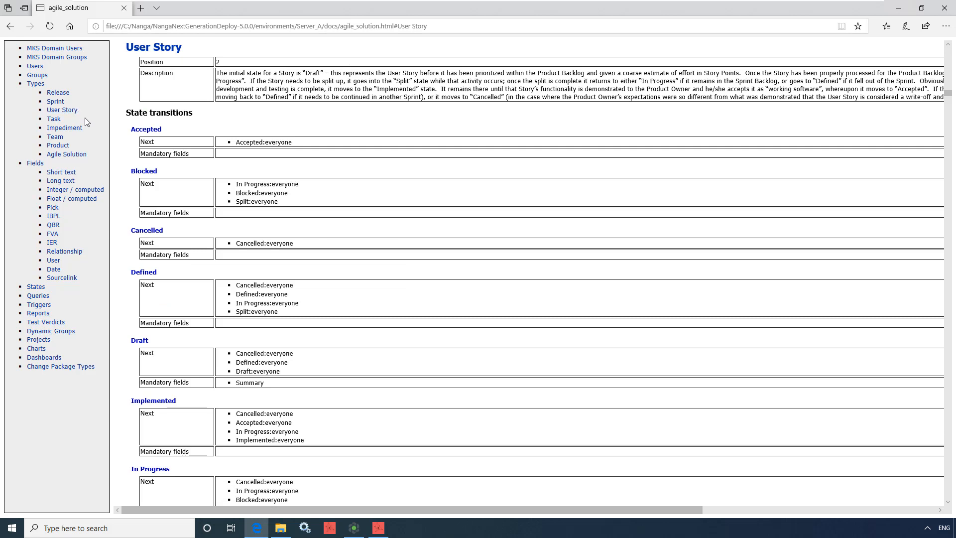
scroll(138, 145, down, 11)
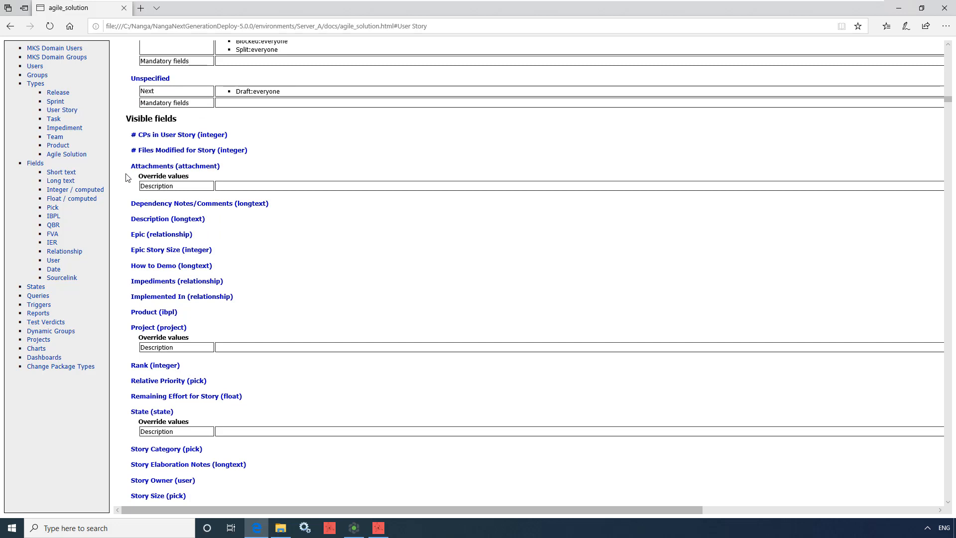
middle_click(125, 173)
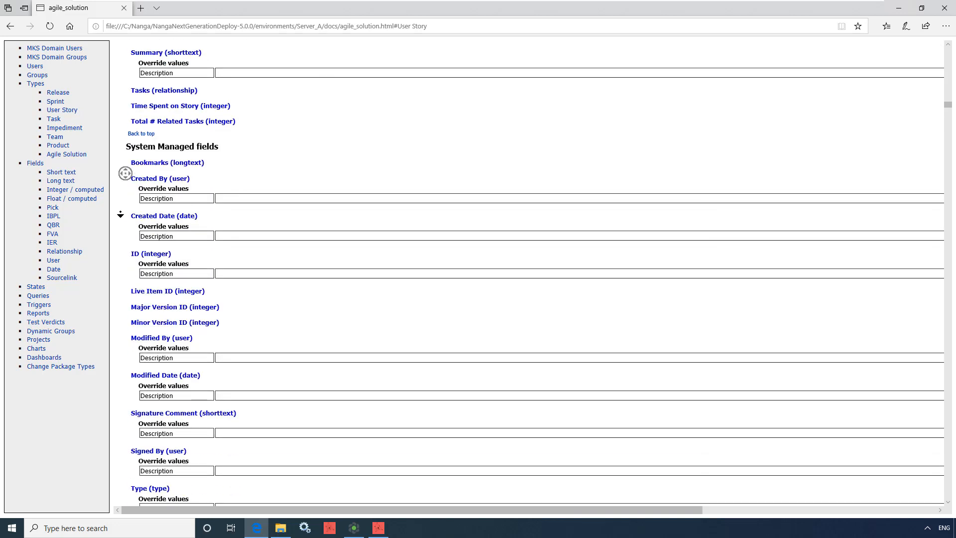
middle_click(120, 200)
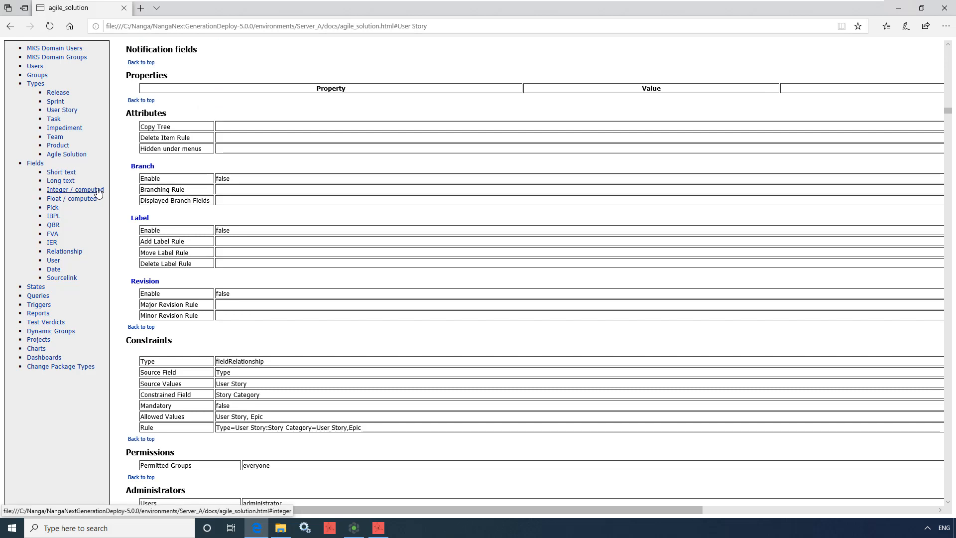
click(99, 194)
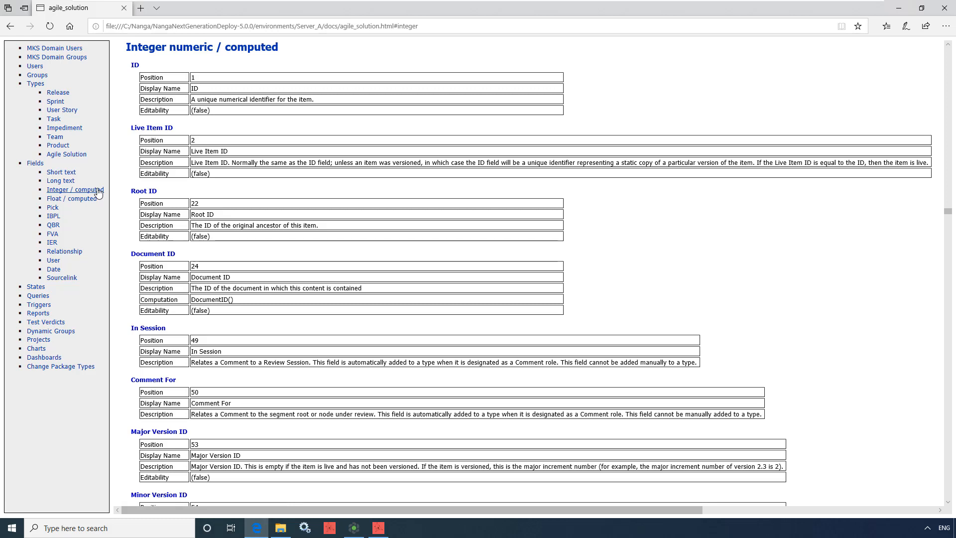
click(43, 298)
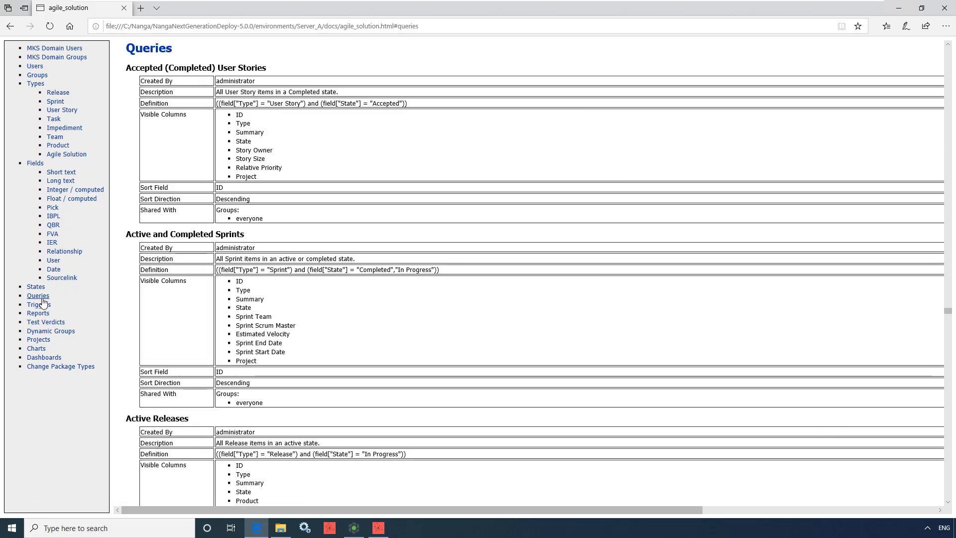
click(43, 305)
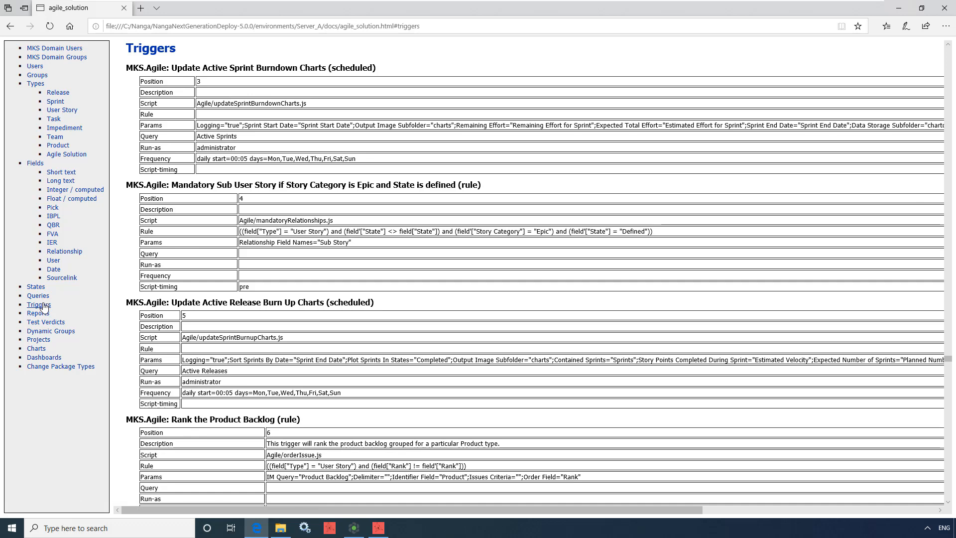
click(38, 314)
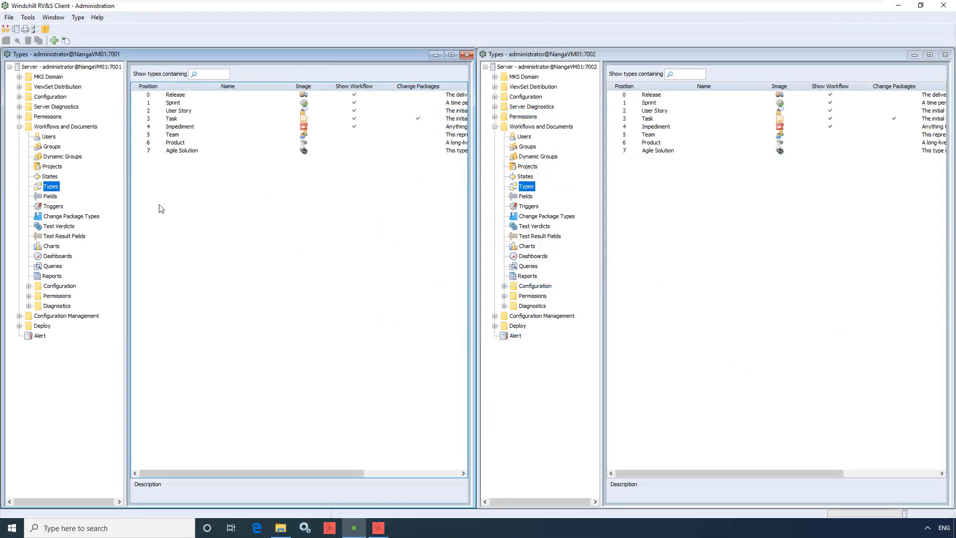
In the administration client, set the Sprint Team field's description on the port 7001 server to "The team working on the sprint"
click(50, 196)
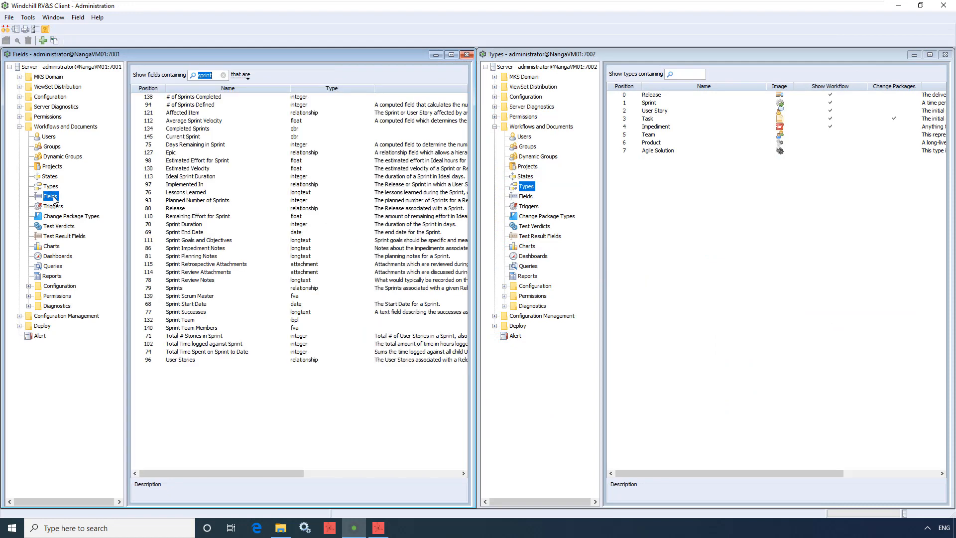
right_click(170, 320)
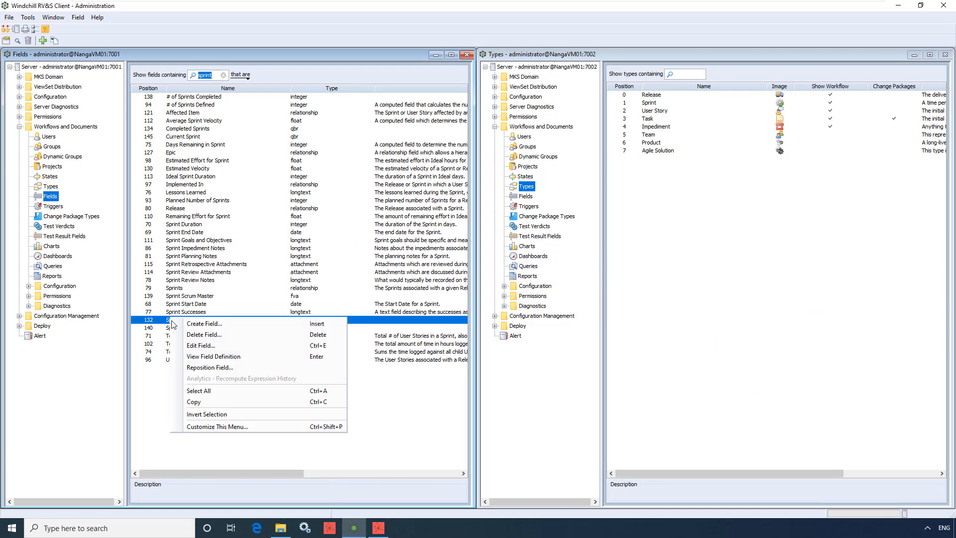
click(195, 346)
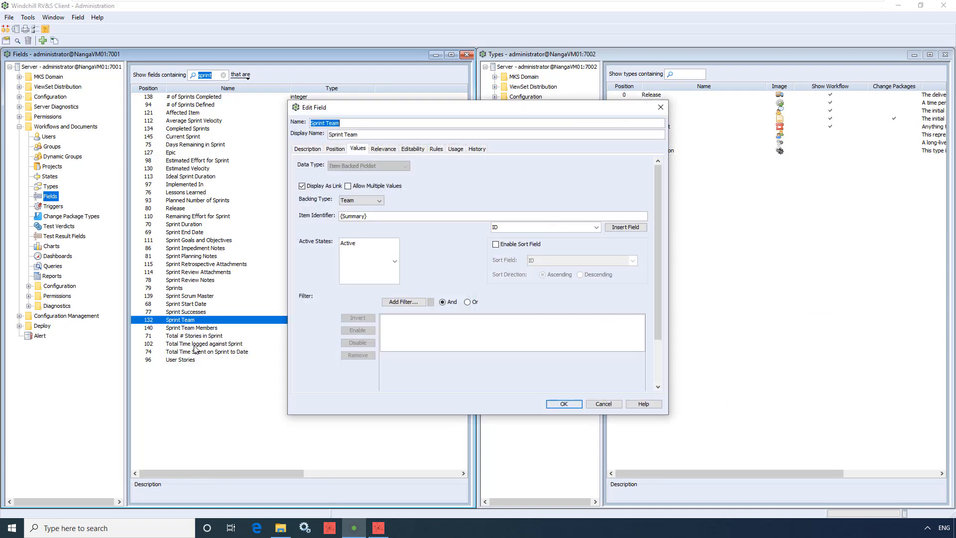
click(309, 149)
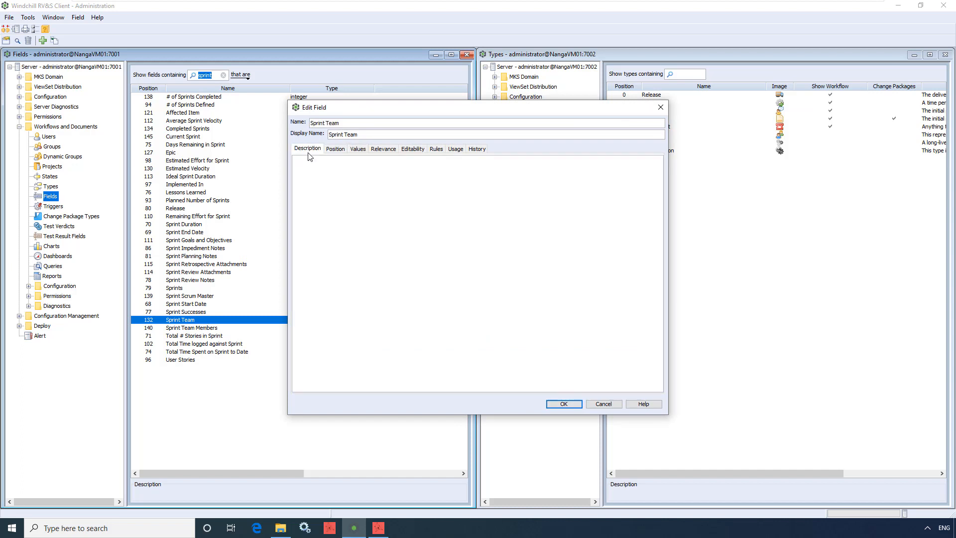
click(310, 164)
text(The team working on the sprint)
click(563, 404)
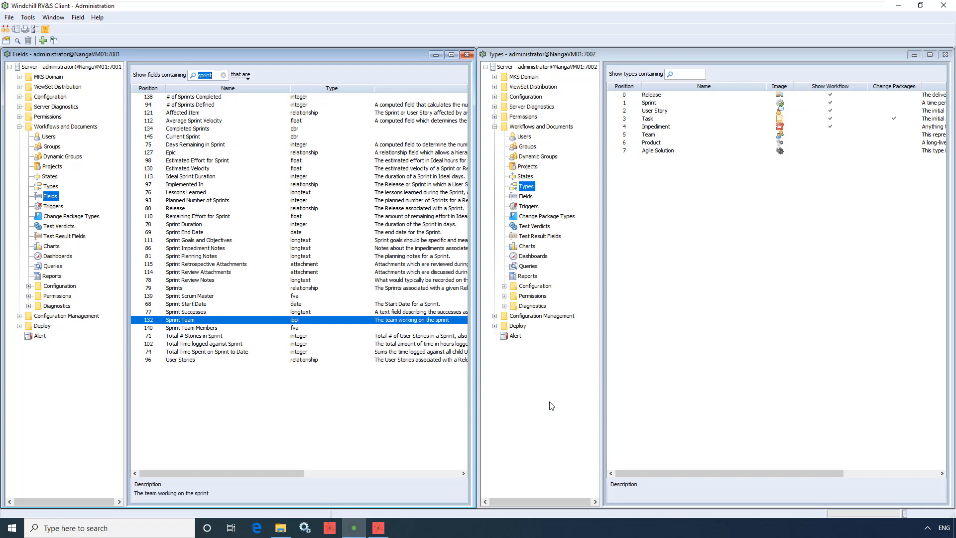
Give the Sprint Planning Notes field on the port 7001 server the default value "Sprint planning notes must be entered here:"
click(274, 257)
right_click(274, 258)
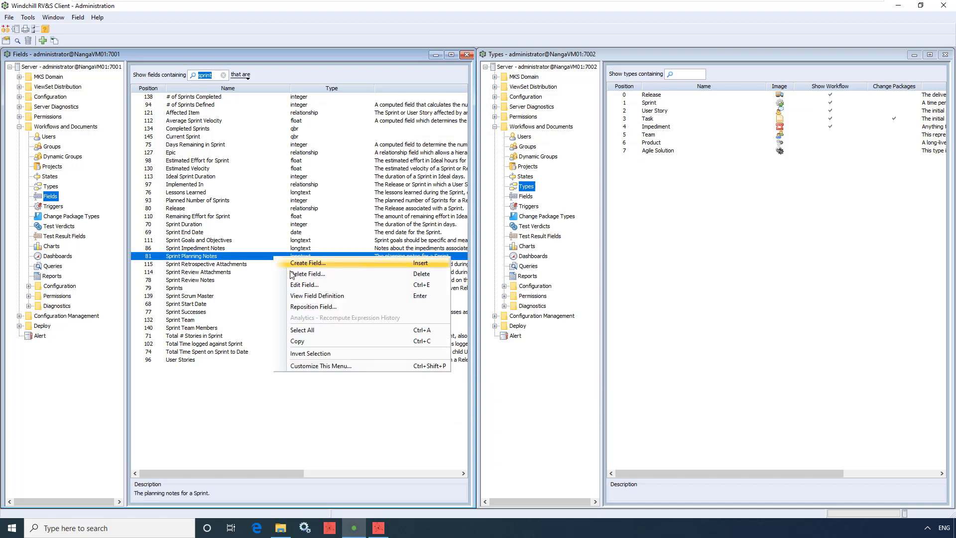
click(306, 286)
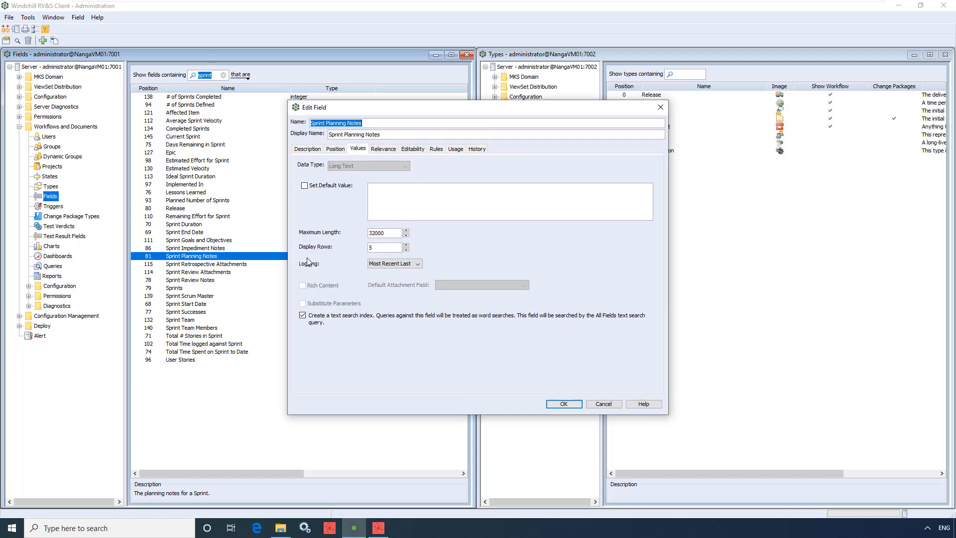
click(304, 186)
click(381, 199)
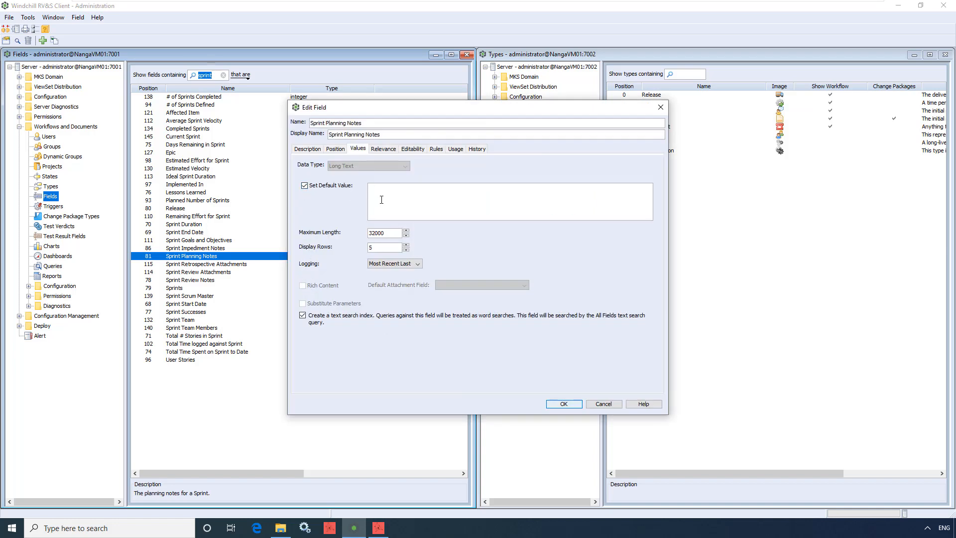
text(Sprint planning notes must be entered here:)
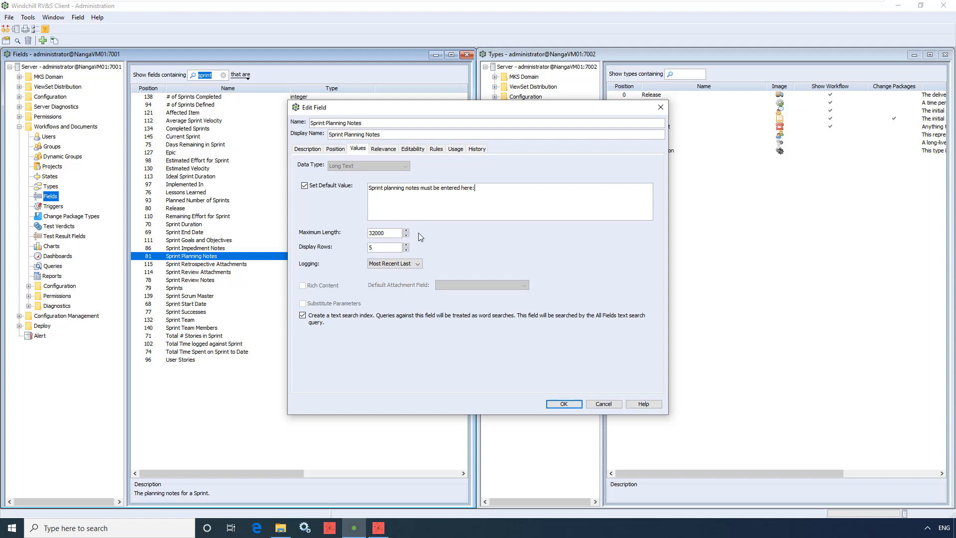
click(561, 404)
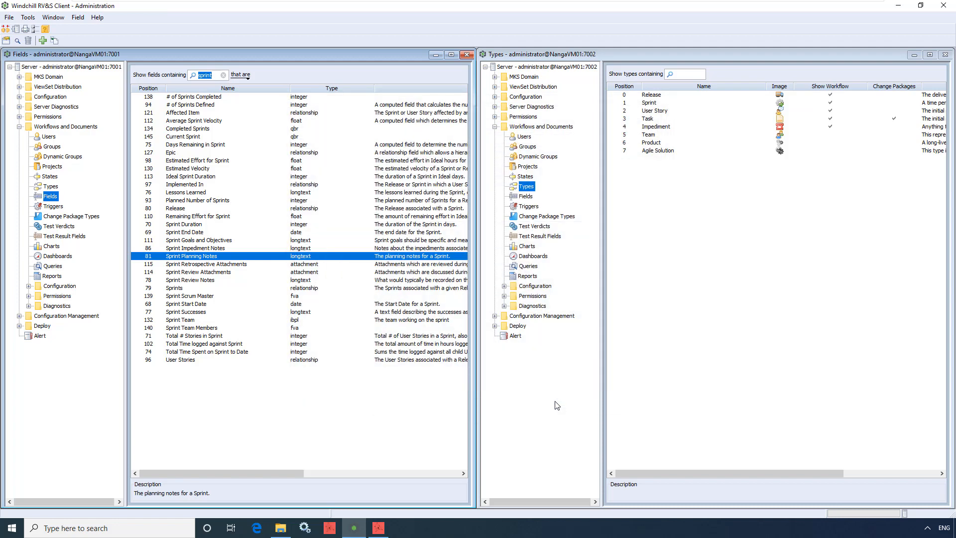
Create a state named "New State" on the port 7001 server with the capability that allows time entry in this state
click(57, 178)
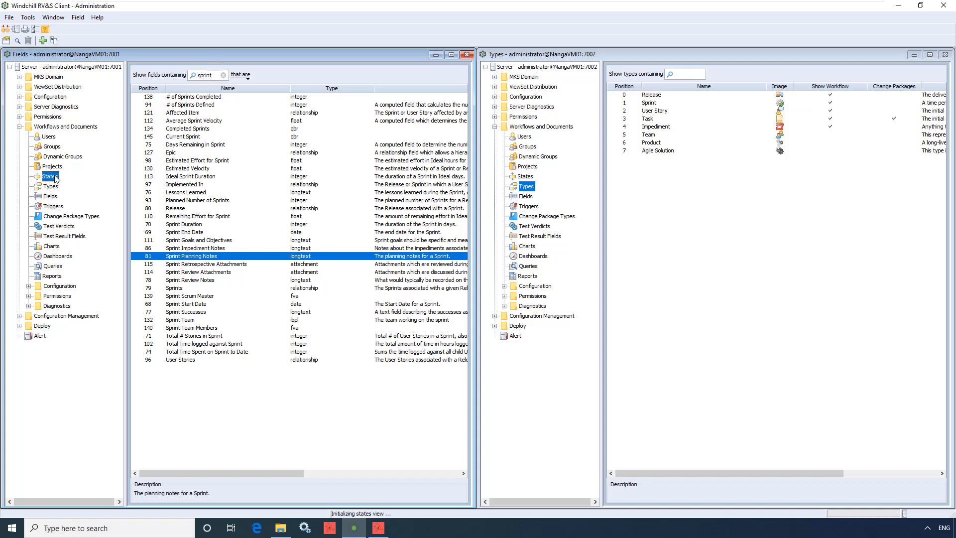
right_click(66, 177)
click(80, 195)
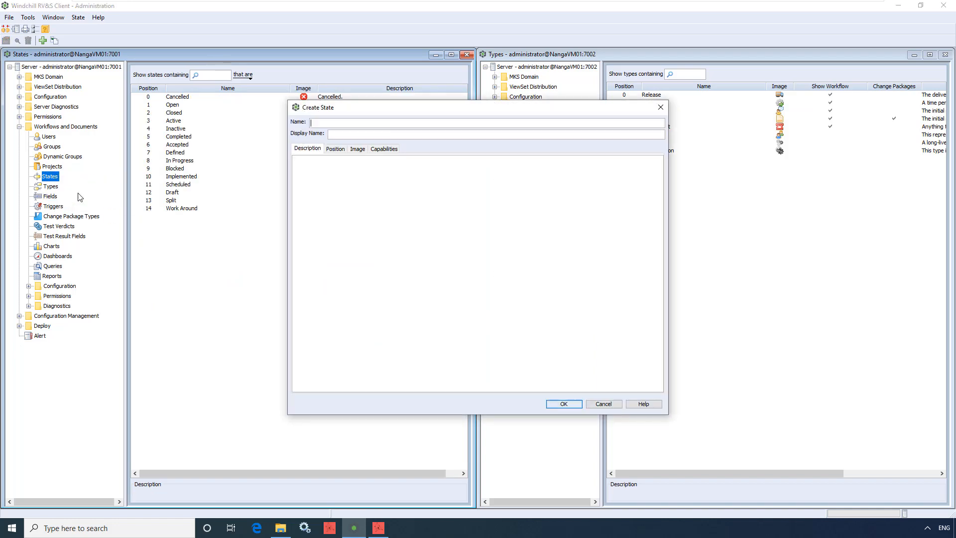
text(New State)
click(382, 148)
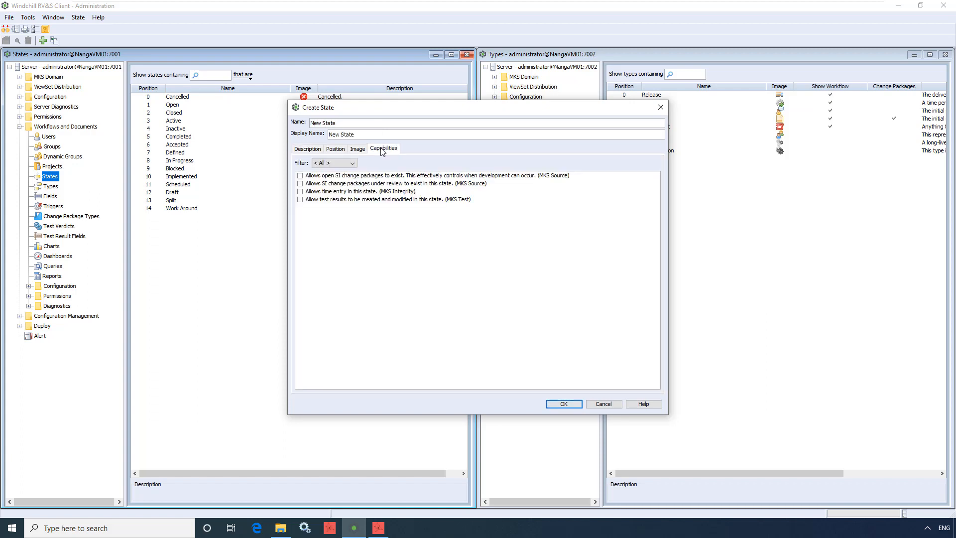
click(301, 192)
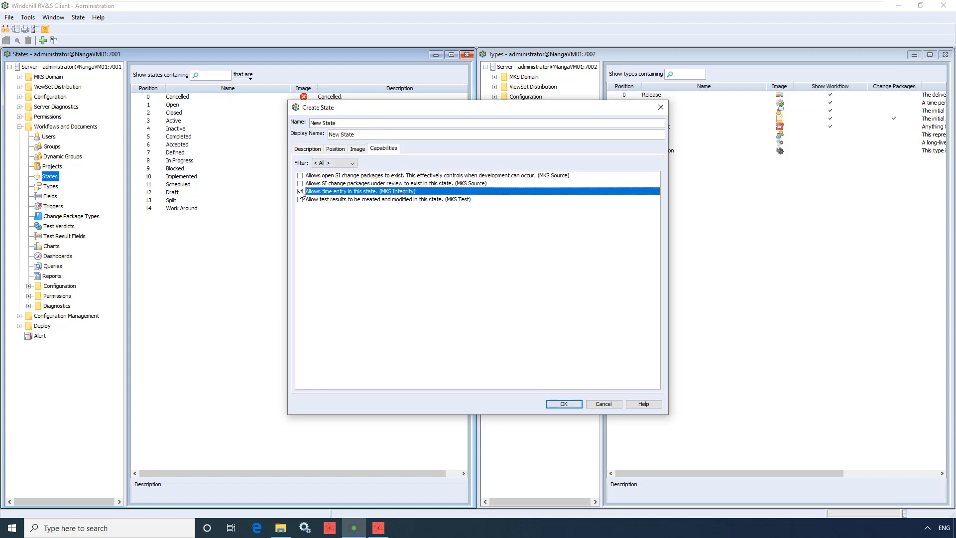
click(563, 403)
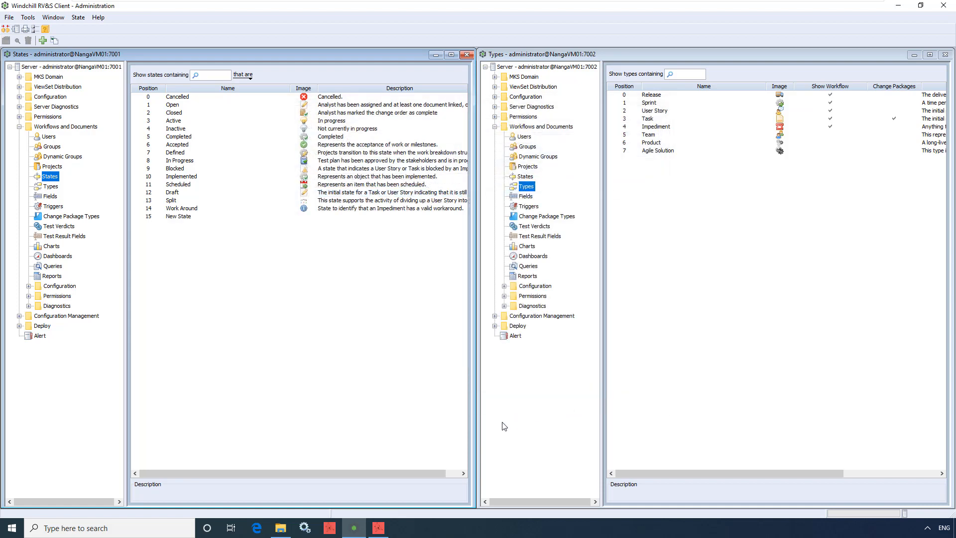
Switch to Nanga Next Generation Deploy and open the Integrity solution from NangaVM01 port 7001 using the saved connection
click(379, 528)
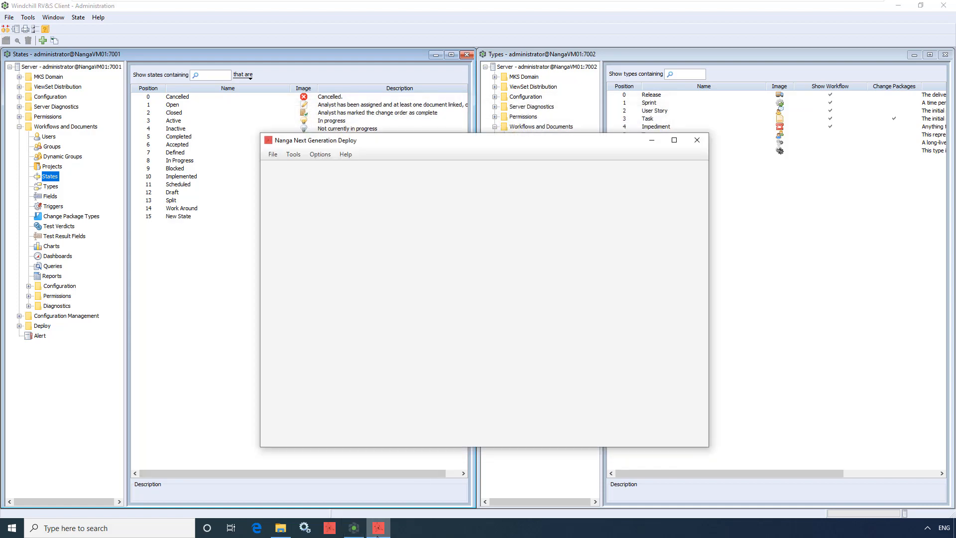
click(273, 155)
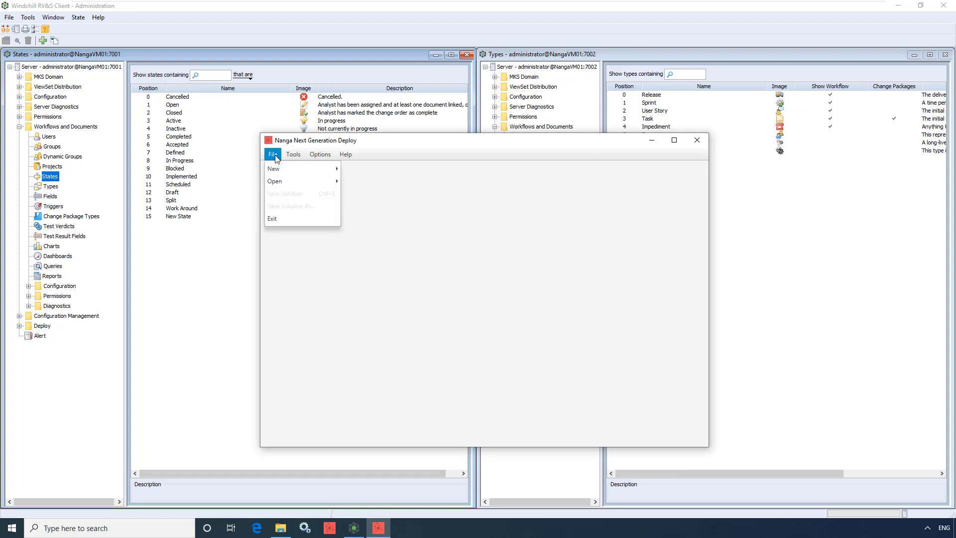
mouse_move(280, 181)
click(356, 199)
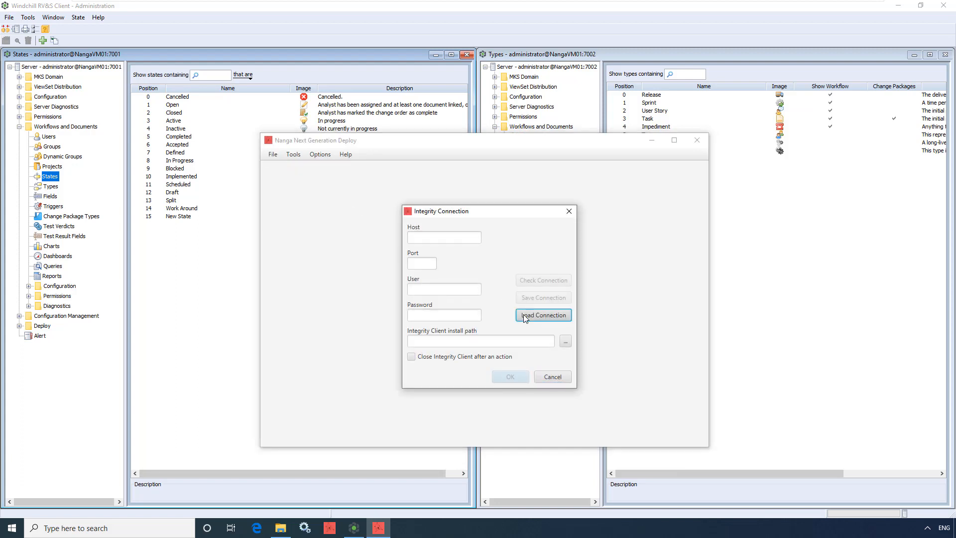
click(524, 314)
click(532, 332)
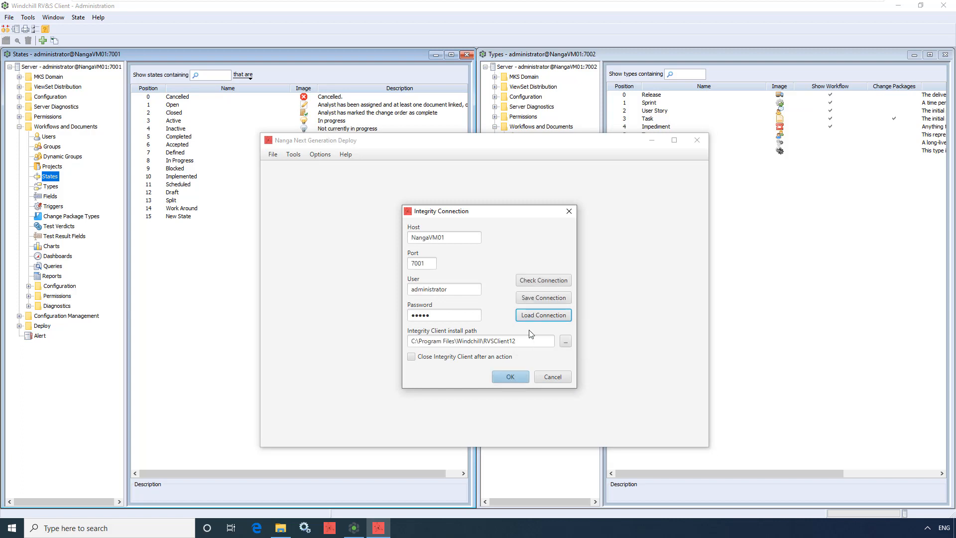
click(512, 377)
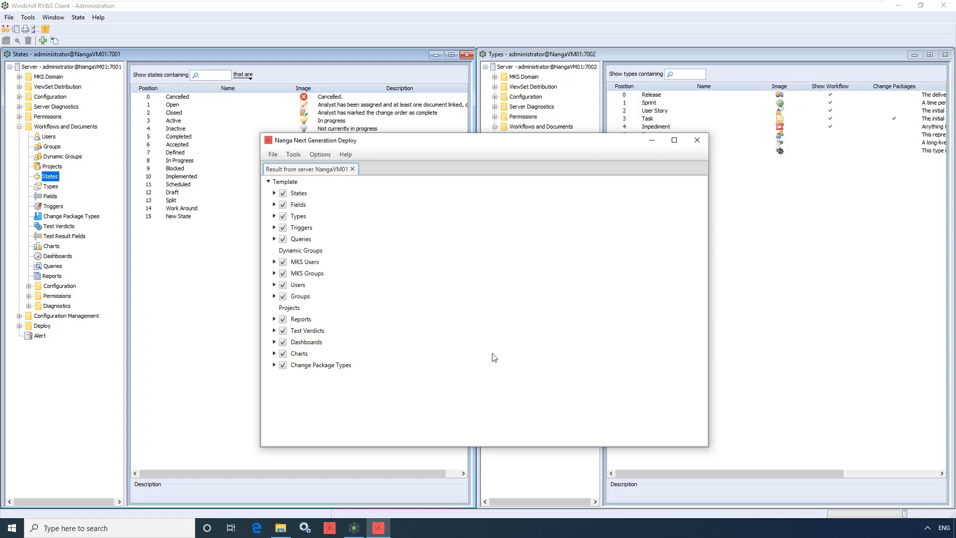
Save the retrieved solution as agile_solution_changed.xml in the Server_A folder under NangaNextGenerationDeploy-5.0.0\environments
click(273, 154)
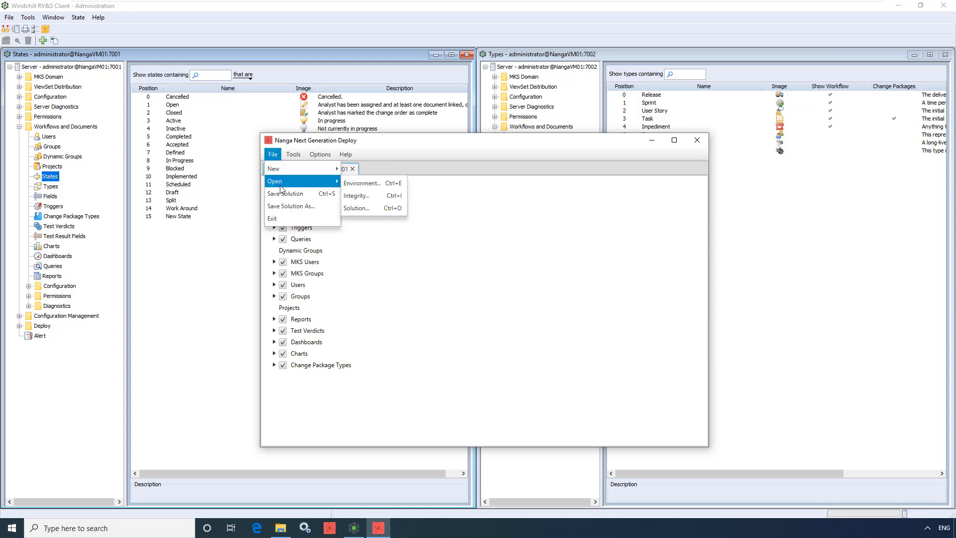
click(282, 206)
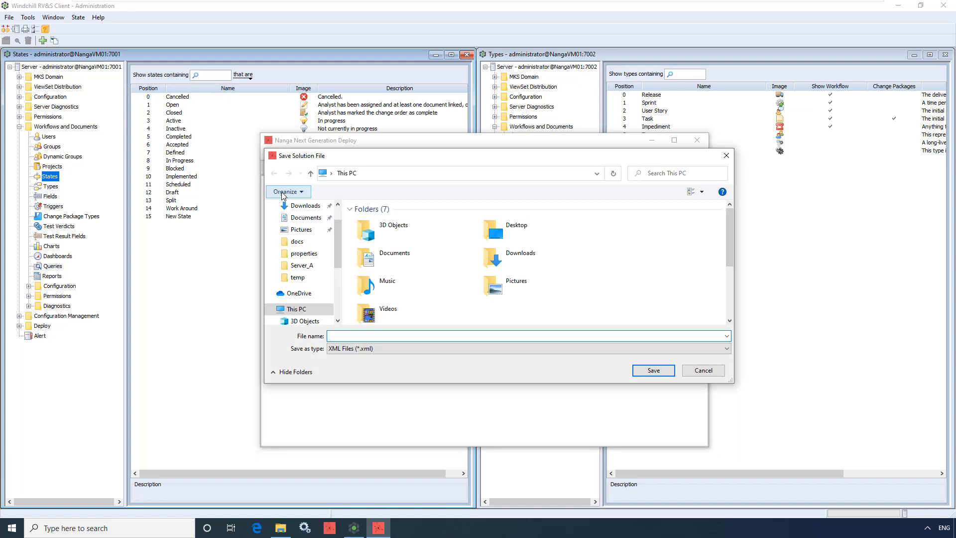
scroll(340, 267, down, 1)
scroll(339, 267, down, 2)
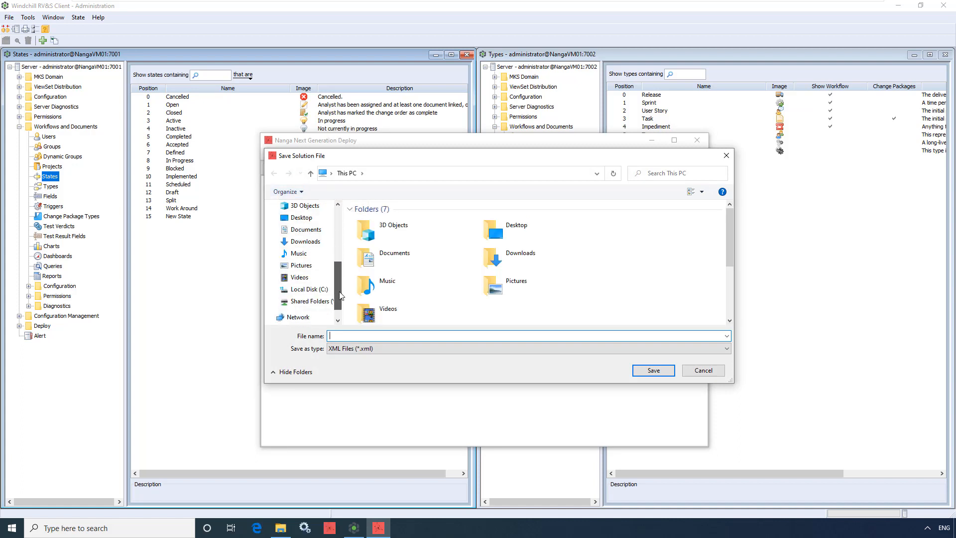
click(308, 289)
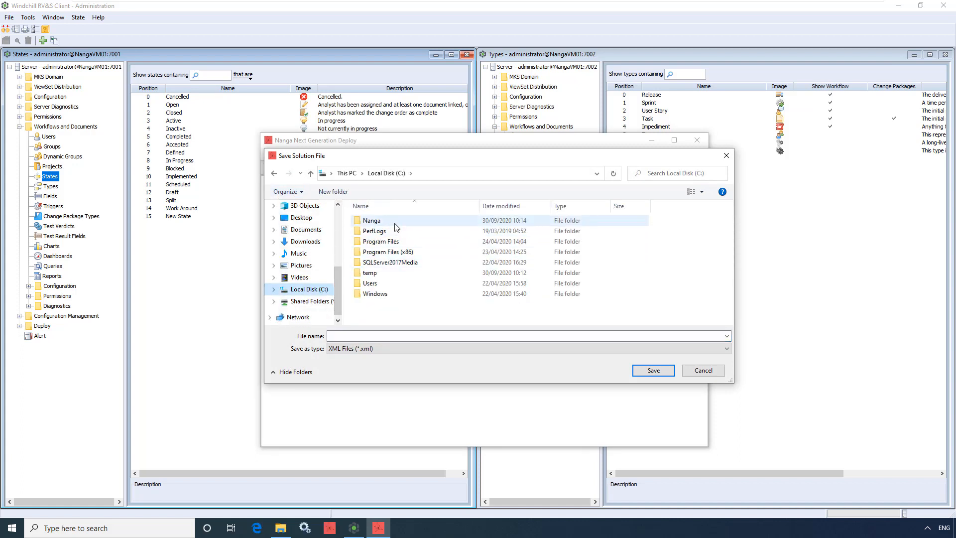
double_click(393, 222)
double_click(394, 222)
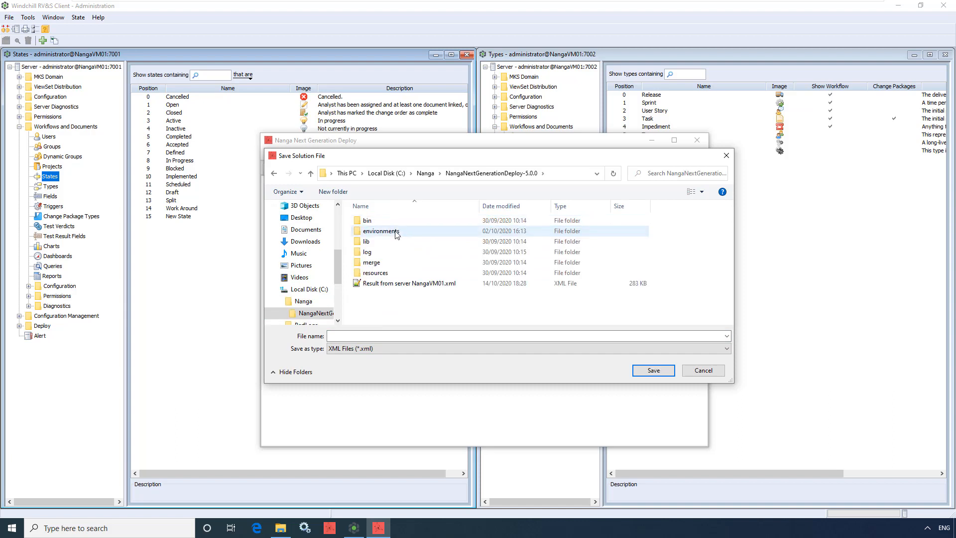
double_click(395, 232)
double_click(399, 226)
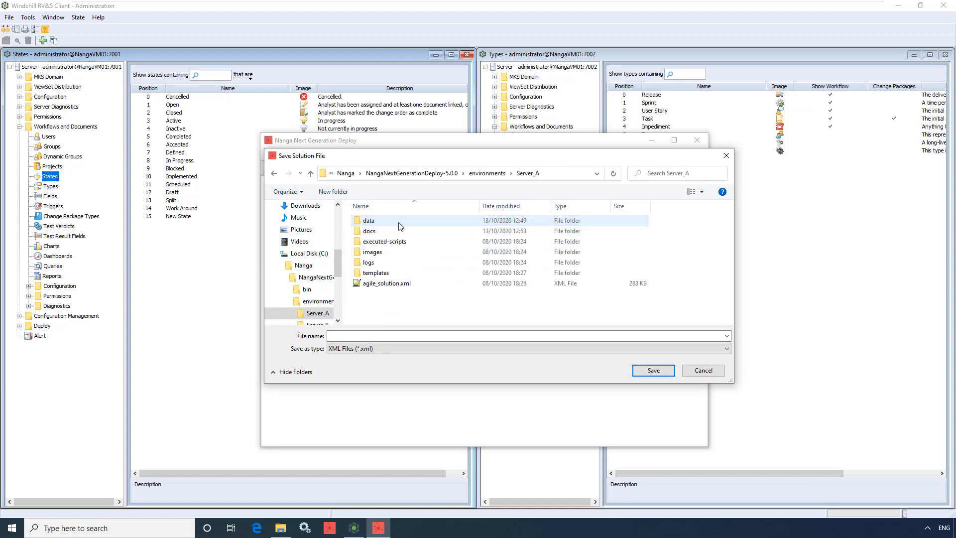
click(398, 283)
click(368, 335)
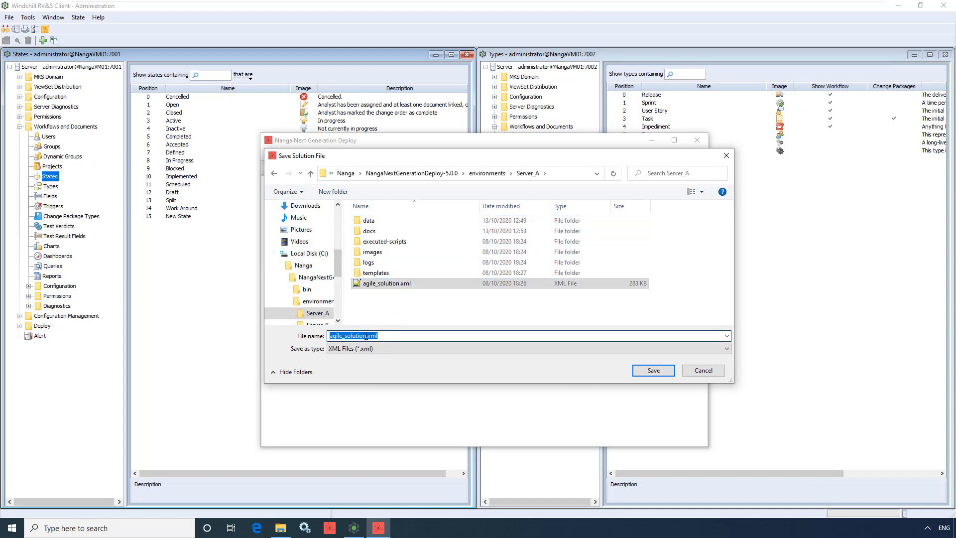
click(366, 335)
text(_changed)
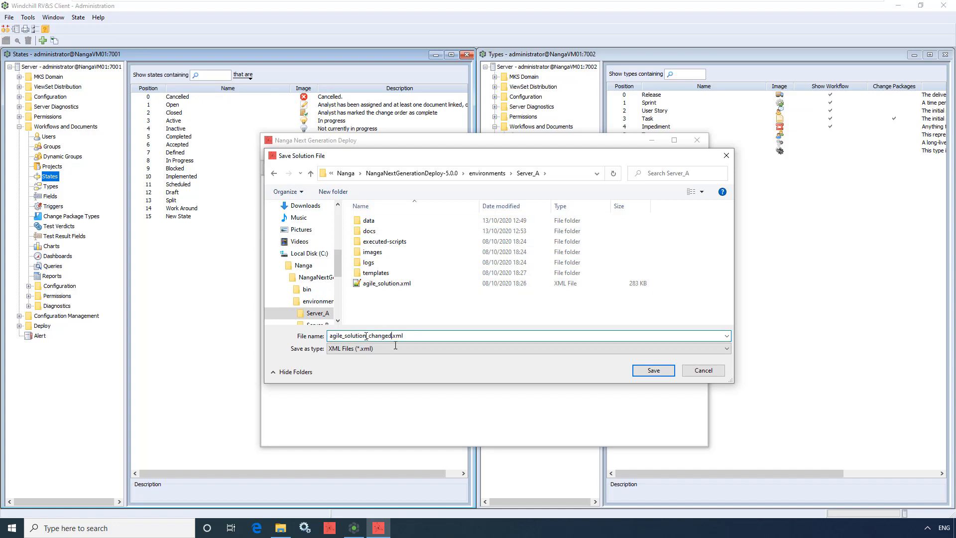
click(649, 371)
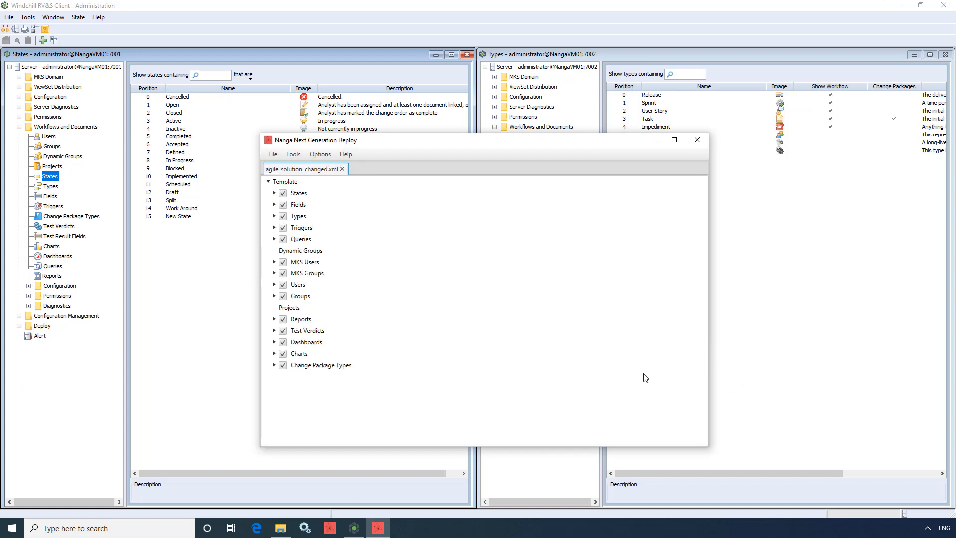
Open the original solution file agile_solution.xml from the Server_A folder
click(273, 154)
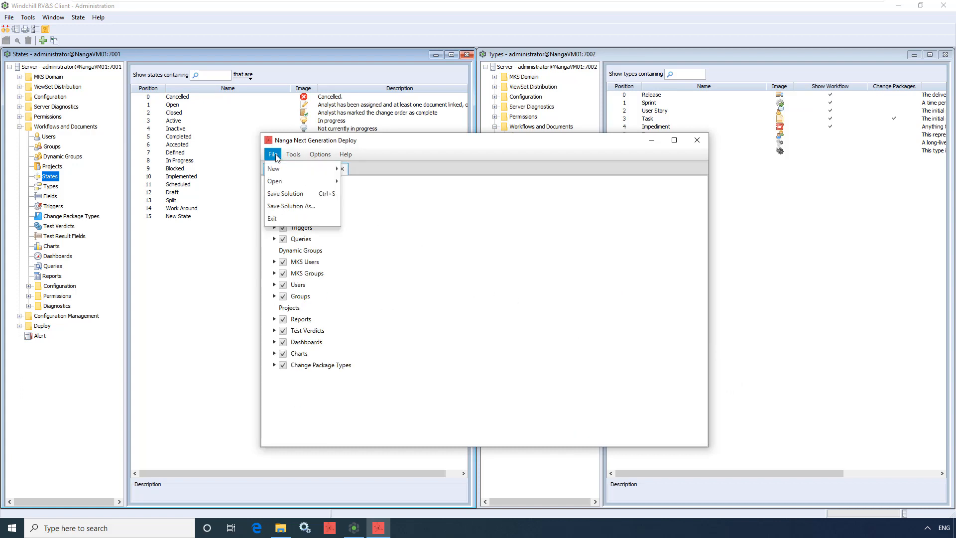
mouse_move(299, 182)
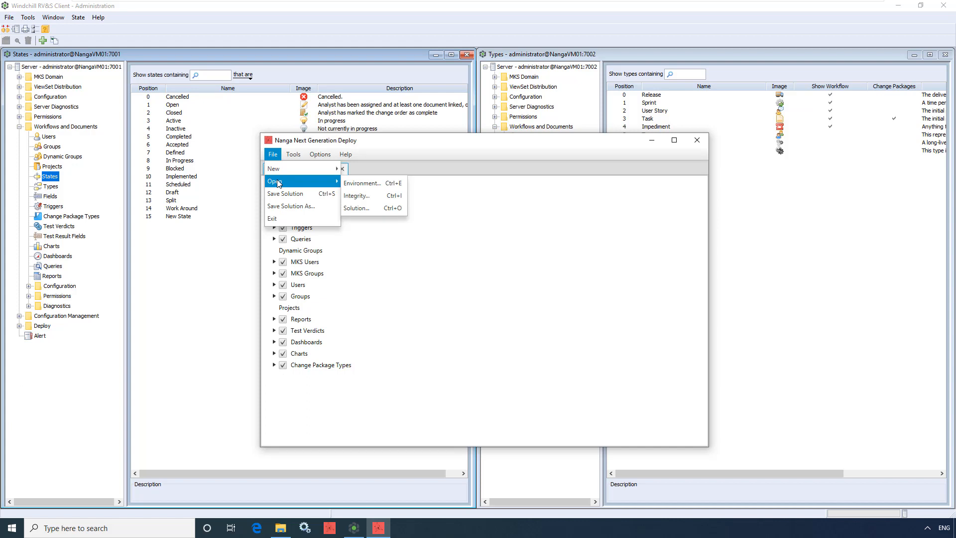
click(350, 209)
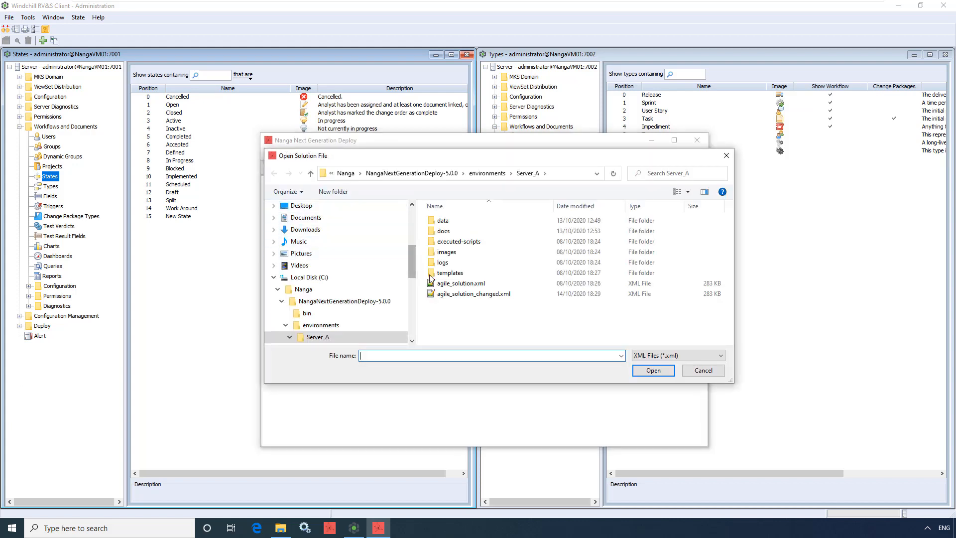
click(443, 283)
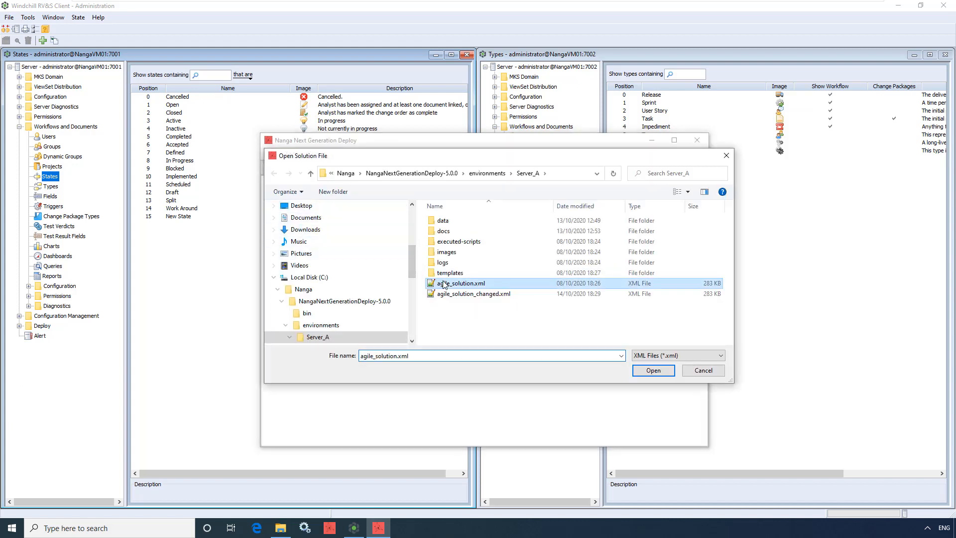
click(639, 370)
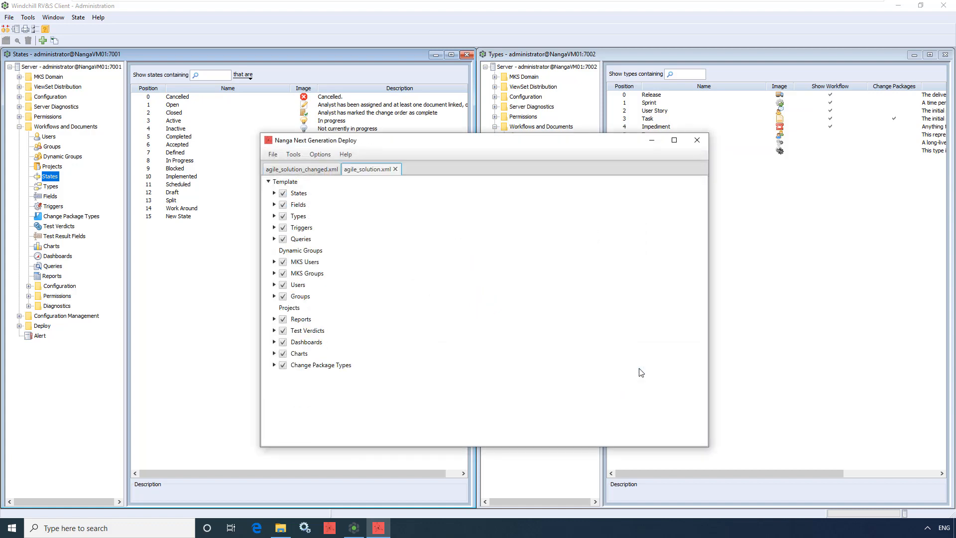
Run a Difference comparing template agile_solution.xml with agile_solution_changed.xml
click(293, 155)
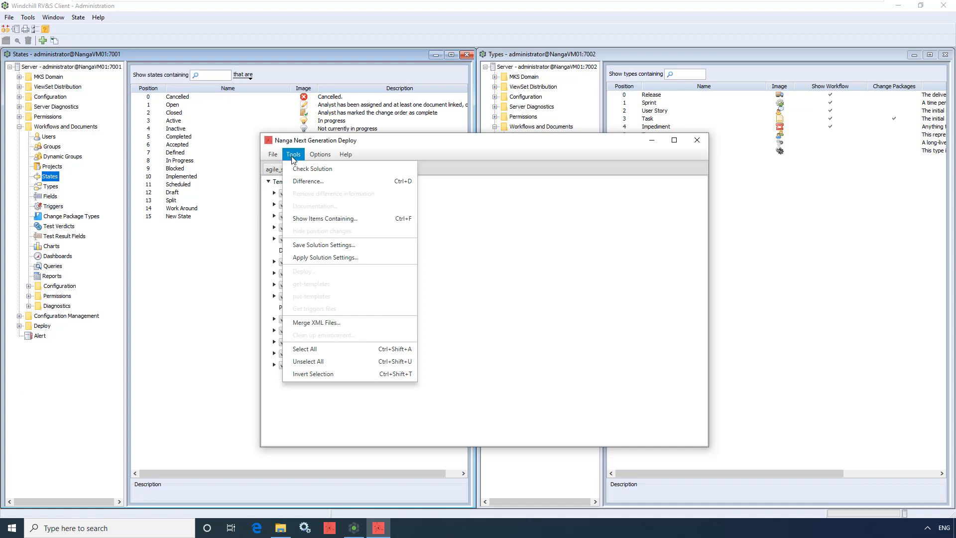
click(302, 182)
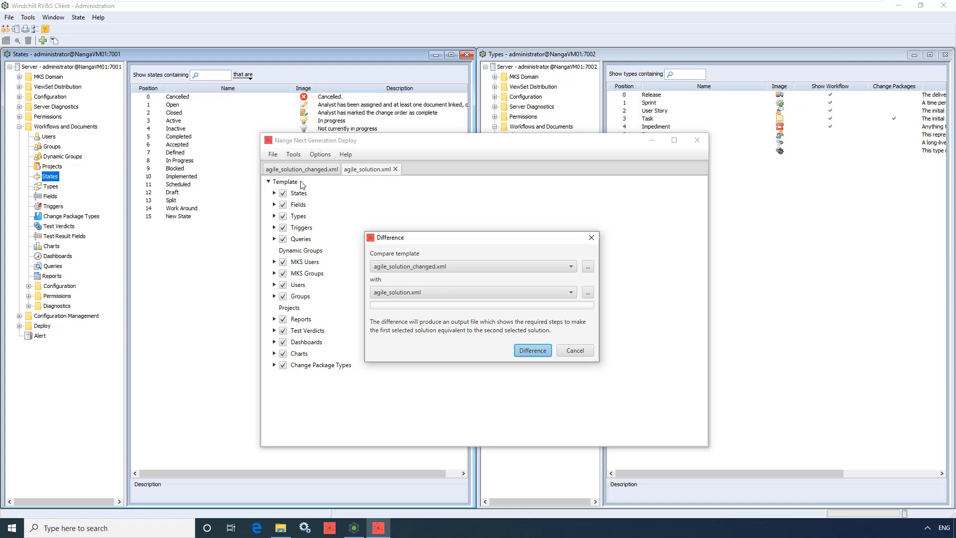
click(481, 269)
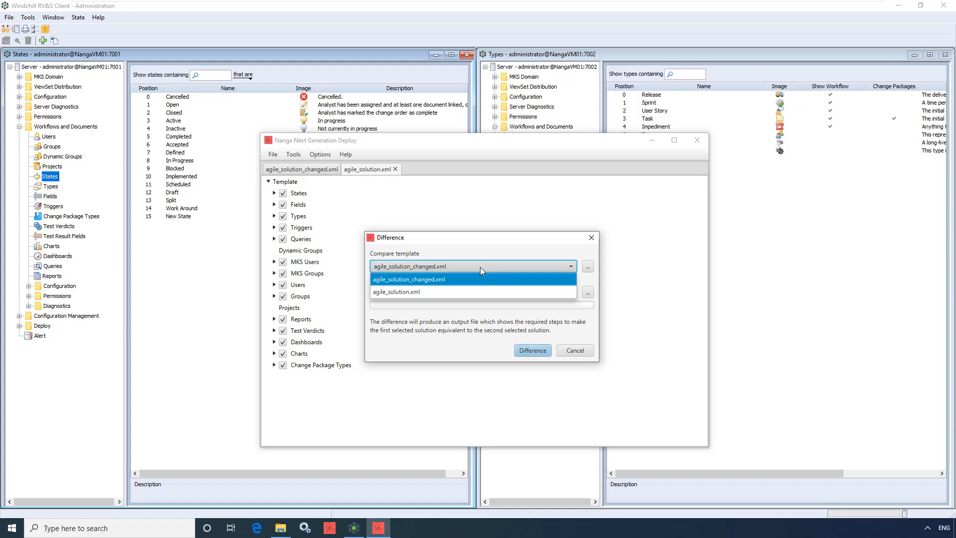
click(480, 292)
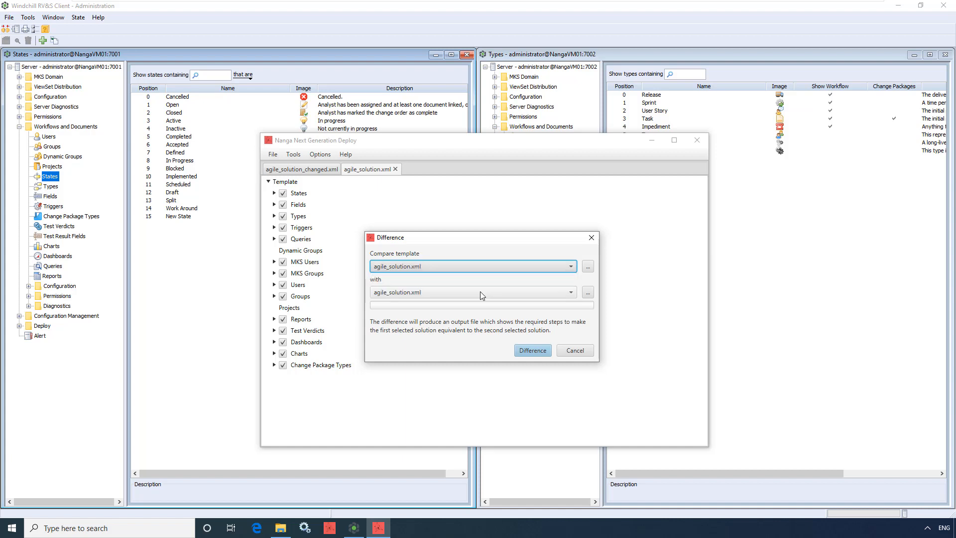
click(480, 291)
click(482, 304)
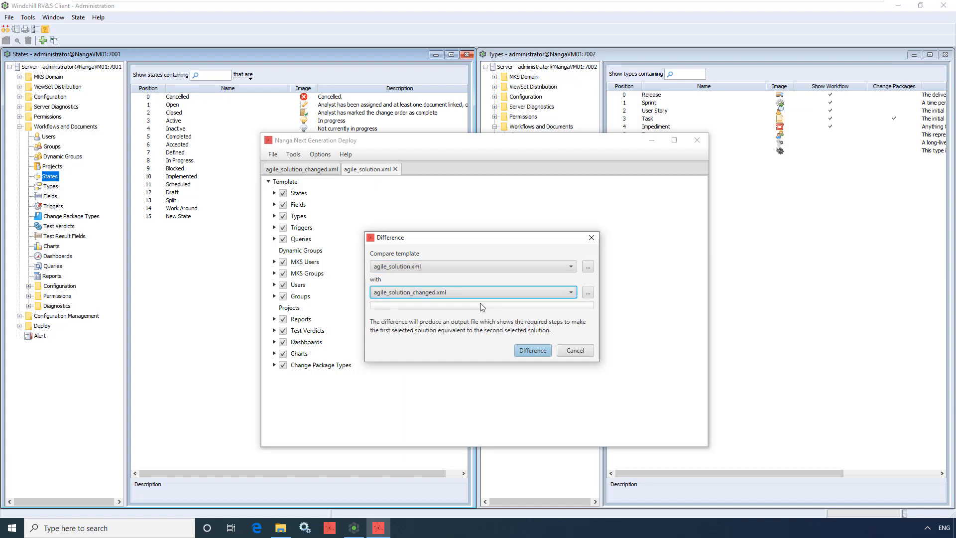
click(533, 350)
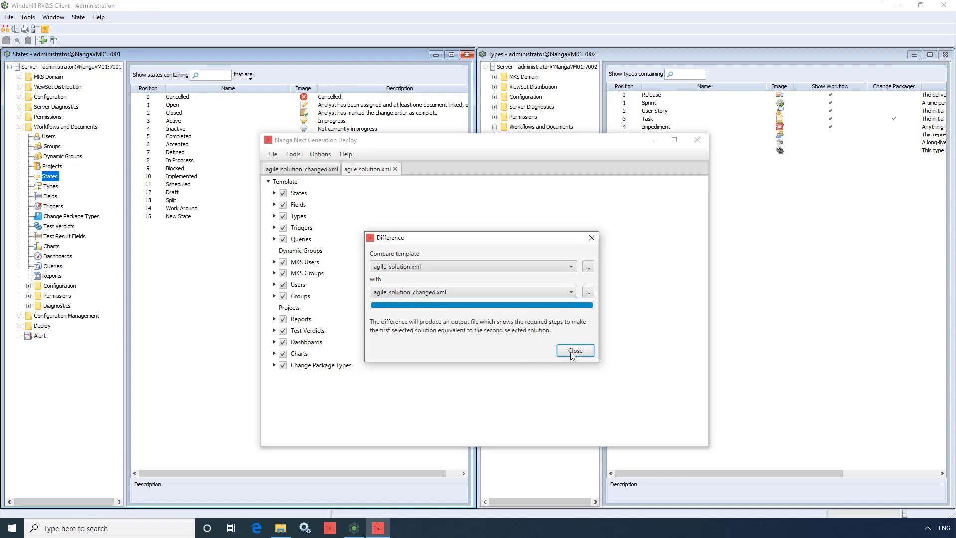
Close the Difference dialog and examine the comparison result's details for New State, Sprint Planning Notes and Sprint Team
click(575, 351)
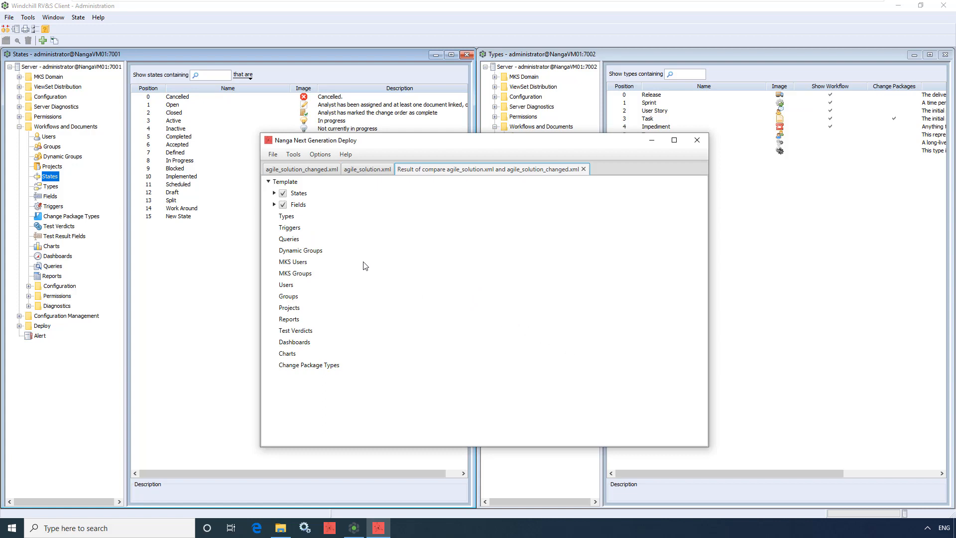
click(274, 194)
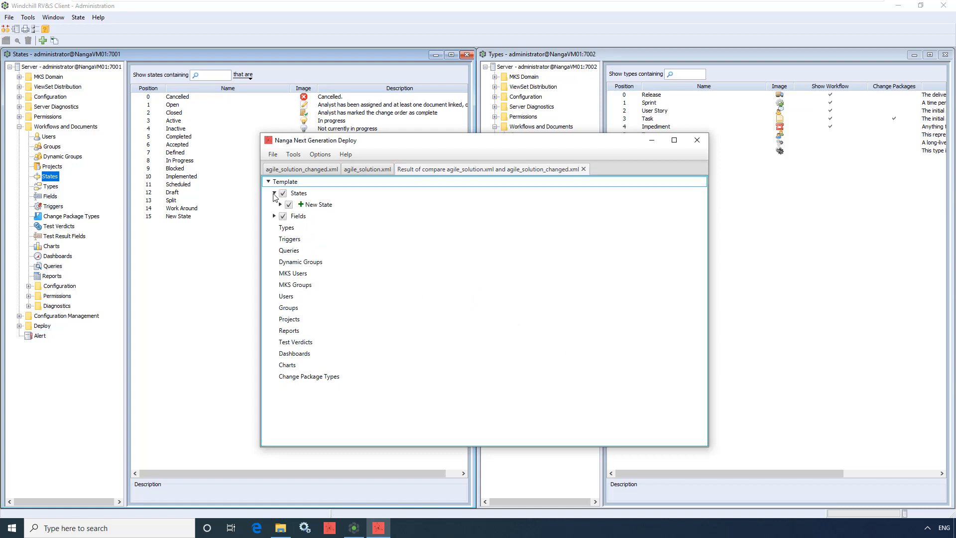
click(280, 208)
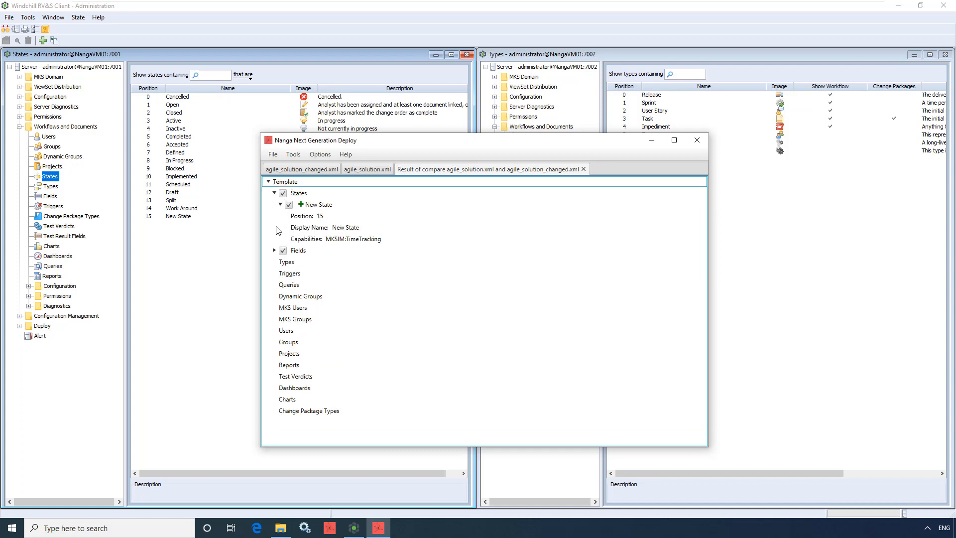
click(275, 250)
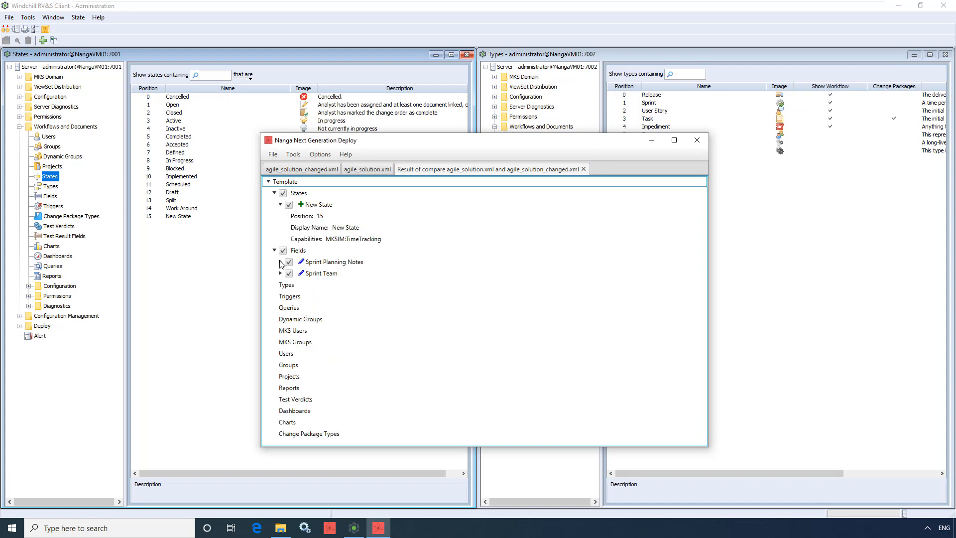
click(281, 262)
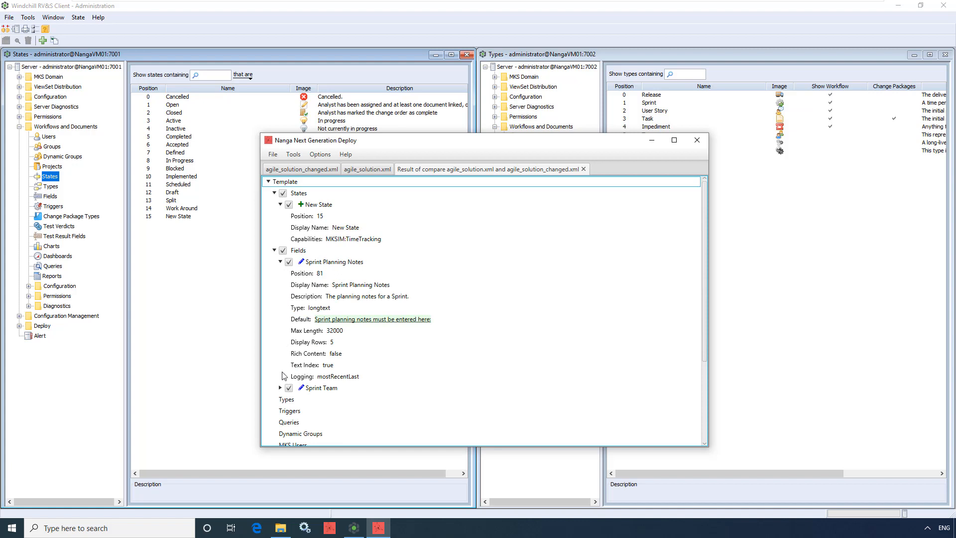
click(280, 388)
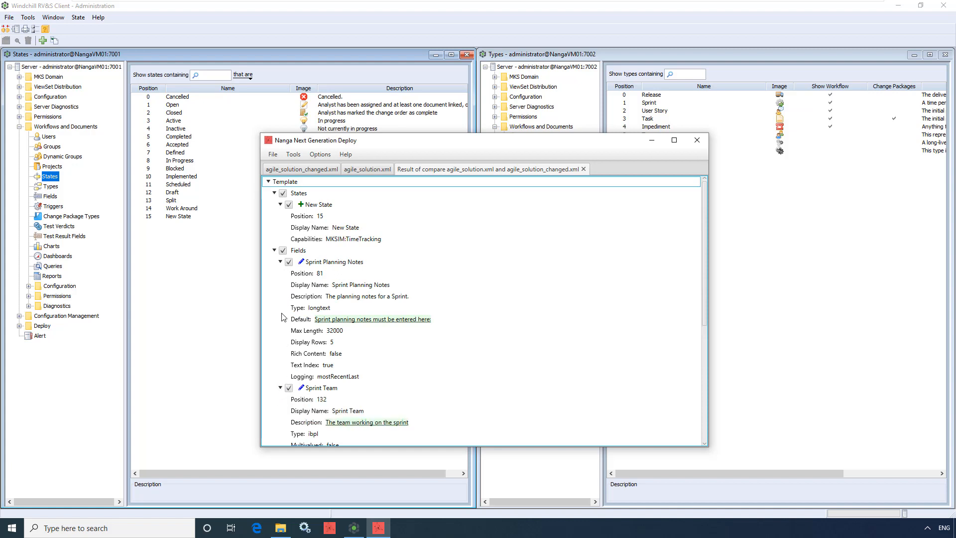
Search the comparison result for items containing "new", with and without Match Case, and clear the search text
click(294, 154)
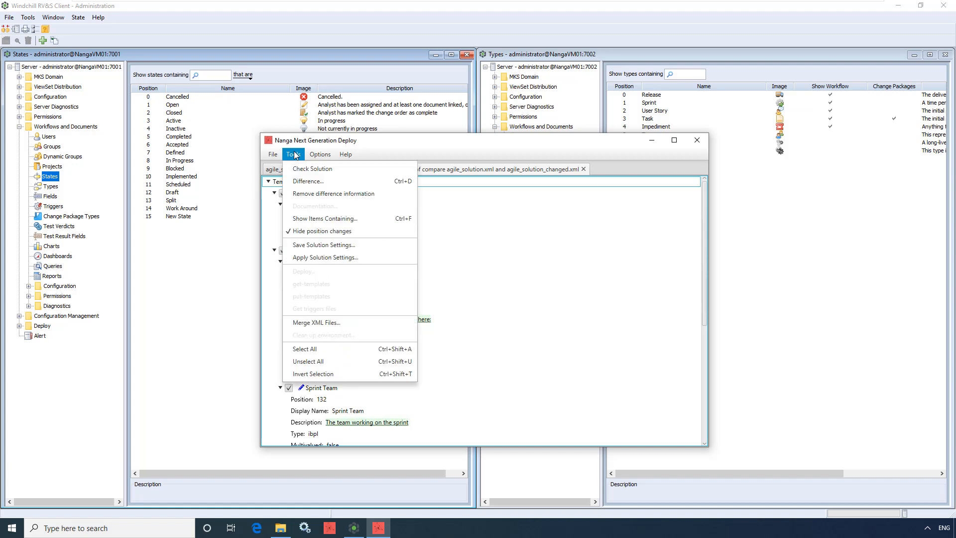
click(309, 219)
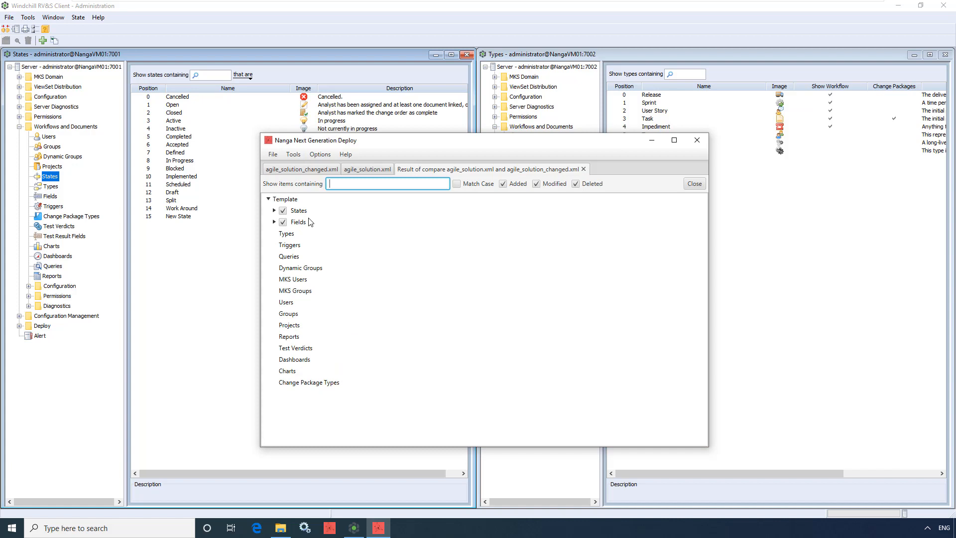
text(new)
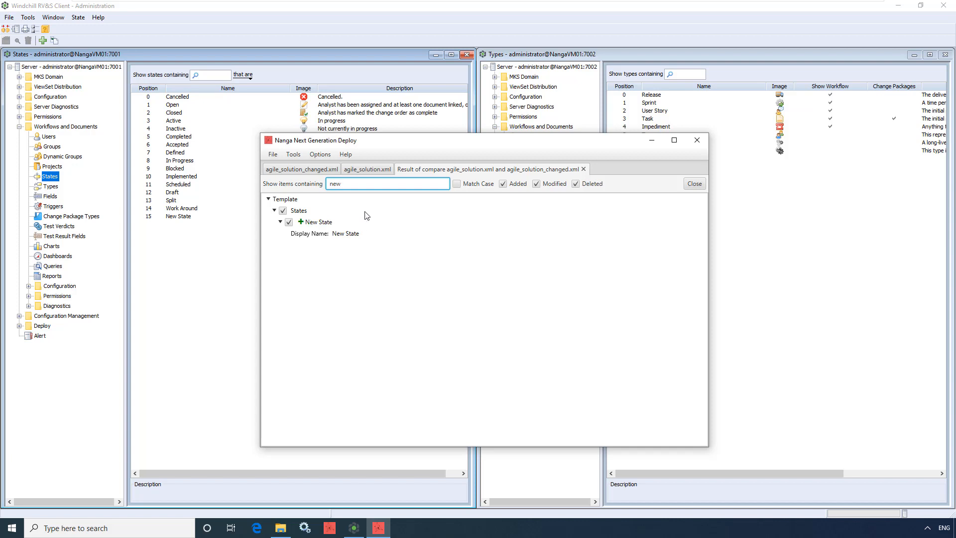
click(457, 186)
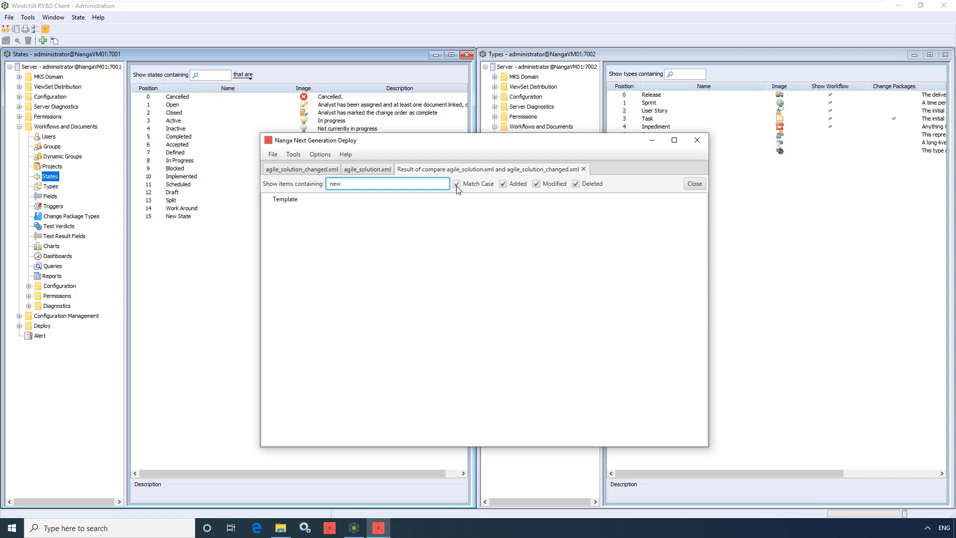
click(456, 185)
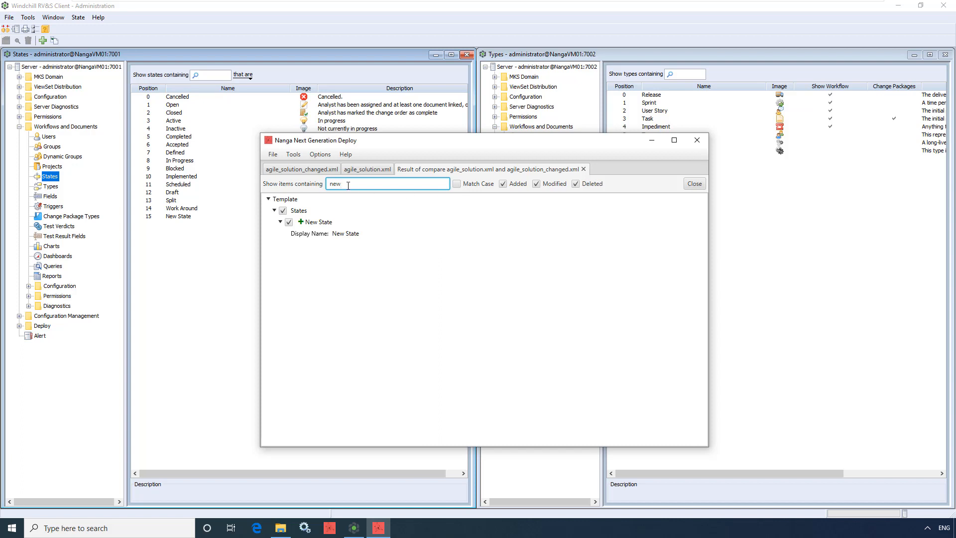
key(BackSpace)
key(BackSpace)
key(BackSpace)
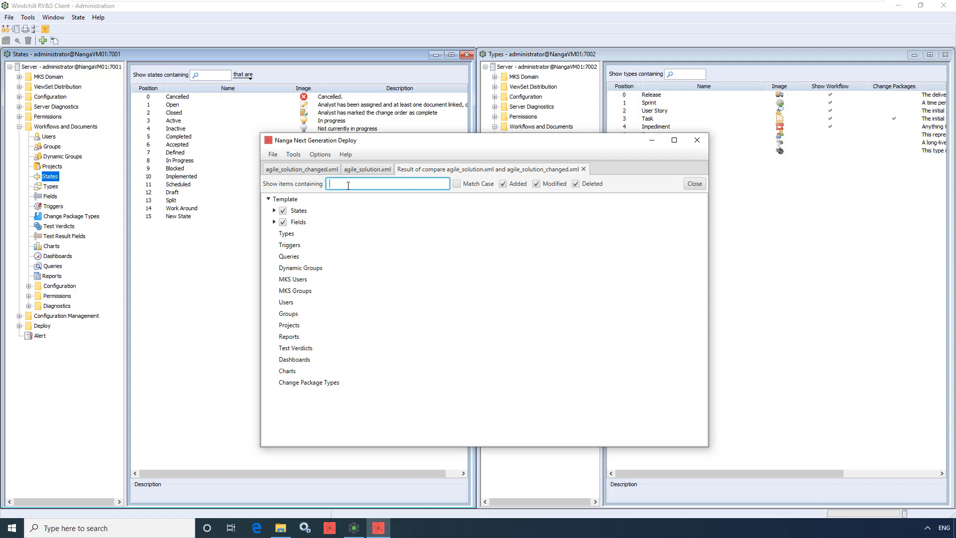
Check the comparison result with the Added, Modified and Deleted filters each switched off and back on
click(504, 185)
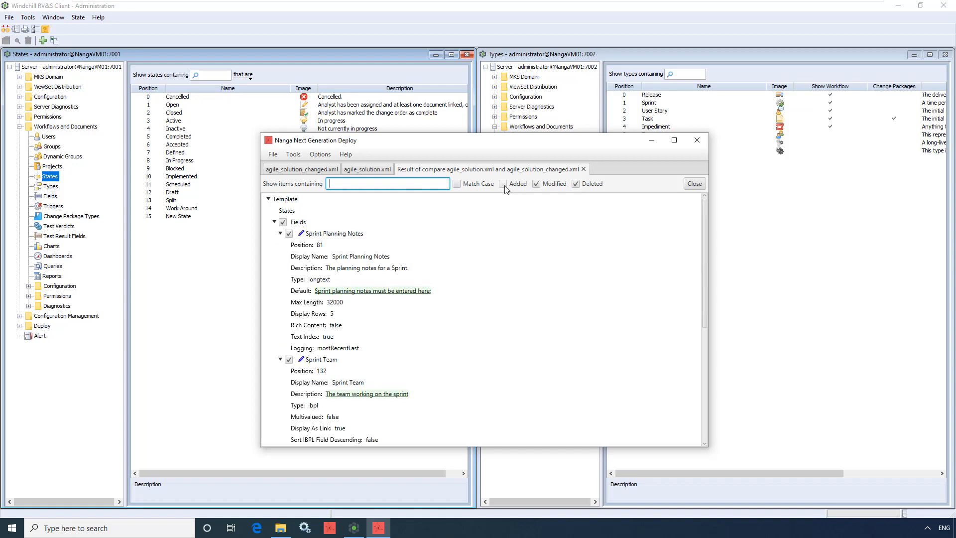
click(503, 184)
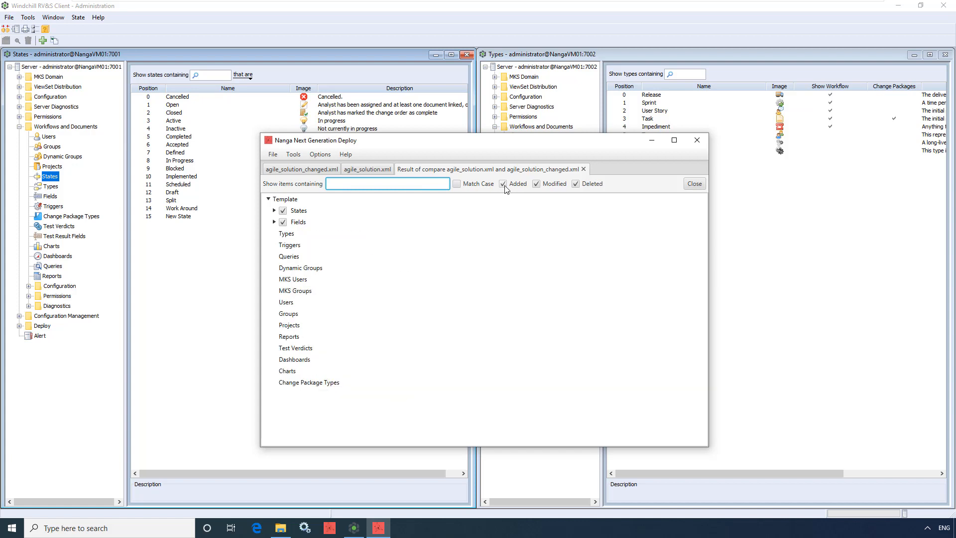
click(536, 184)
click(536, 184)
click(575, 185)
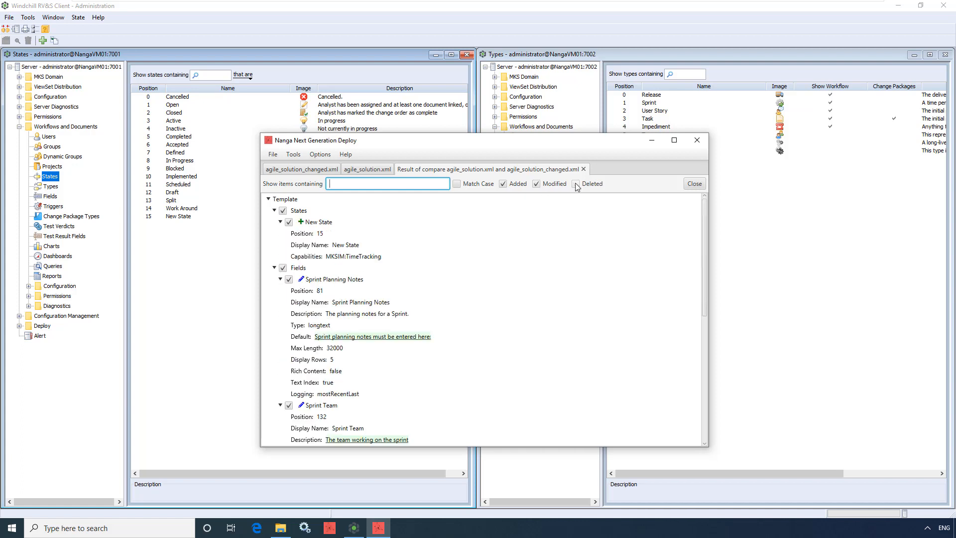
click(575, 184)
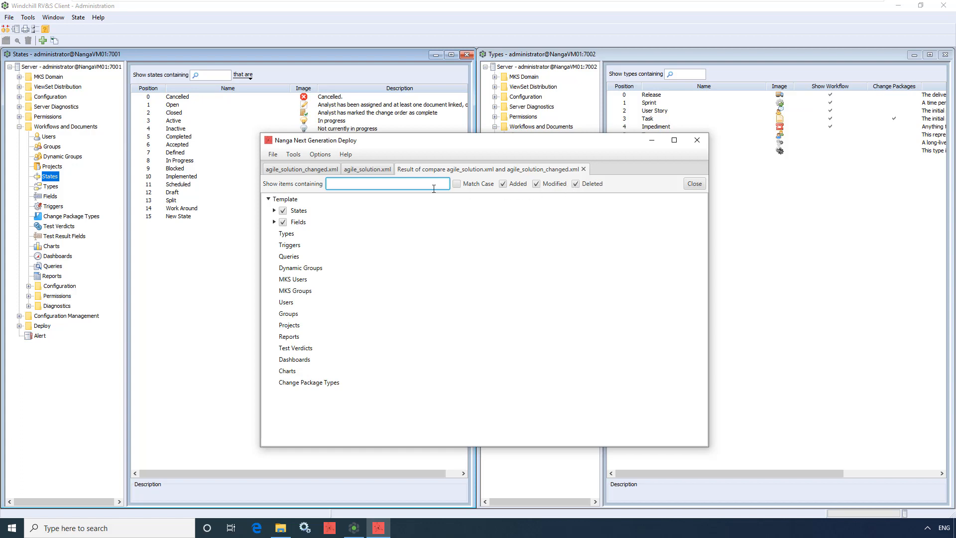
Save the comparison result as agile_solution_changed_delta.xml in the Server_A folder under NangaNextGenerationDeploy-5.0.0\environments
click(270, 158)
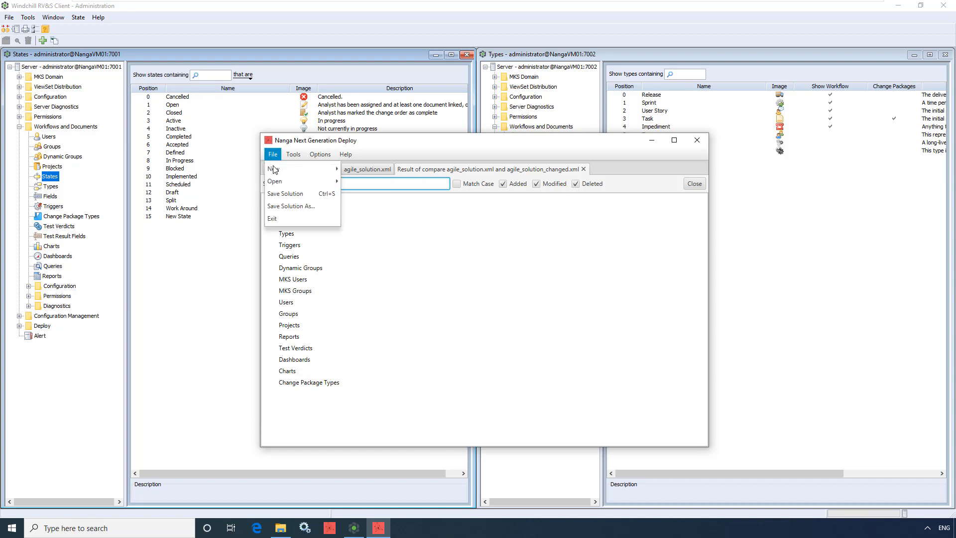
click(282, 195)
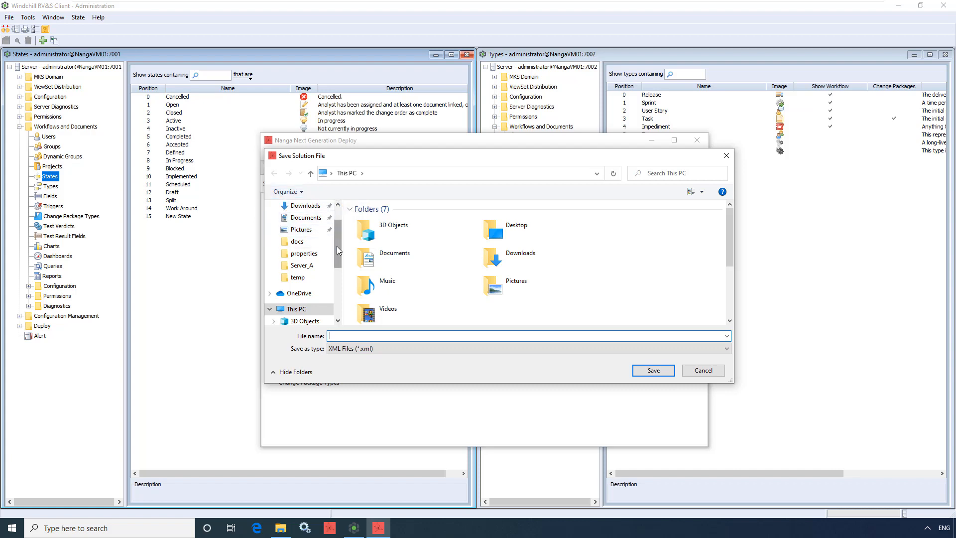
drag(336, 246, 338, 299)
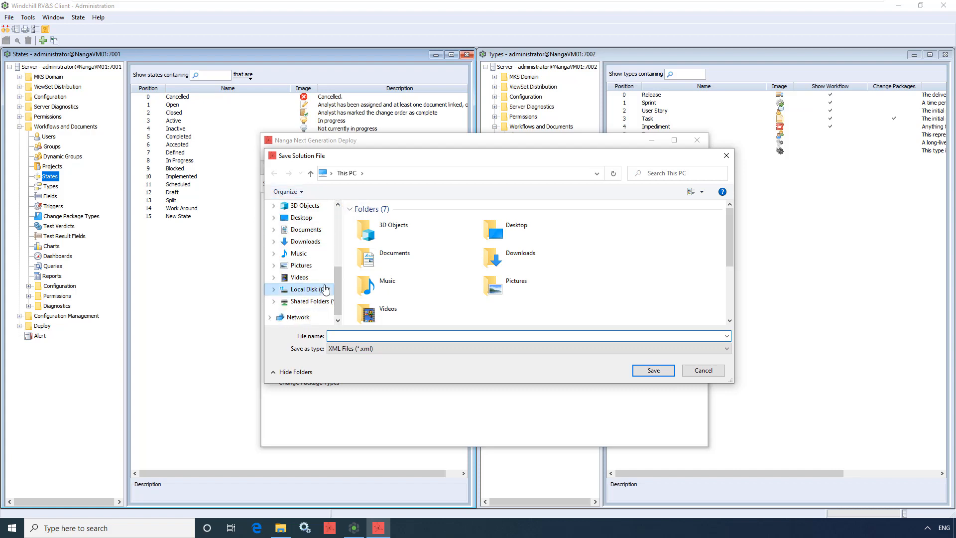
click(308, 288)
double_click(392, 224)
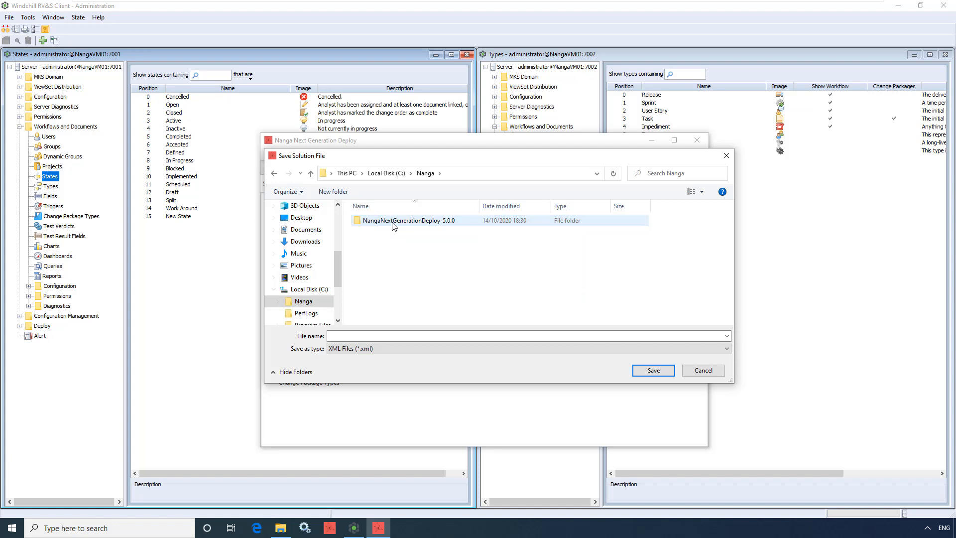
double_click(393, 225)
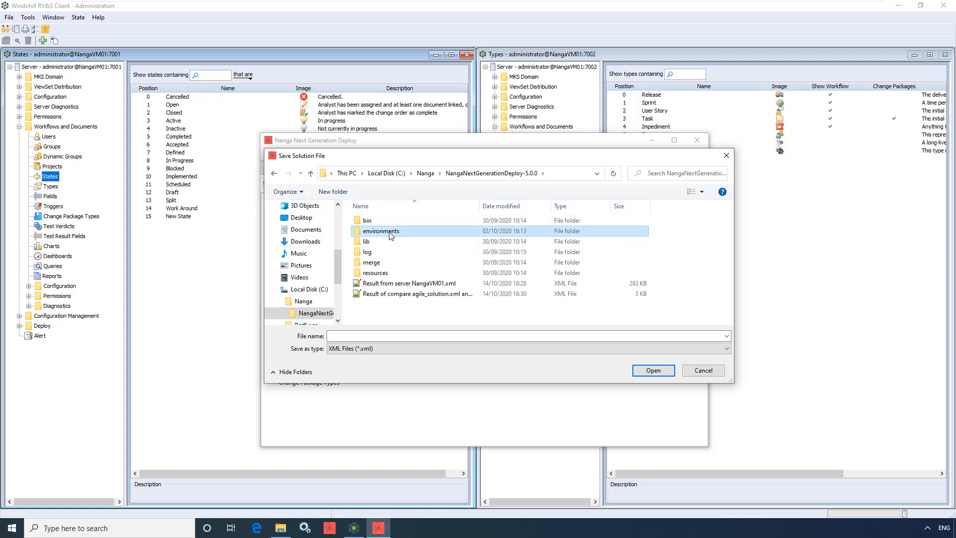
double_click(391, 230)
double_click(389, 224)
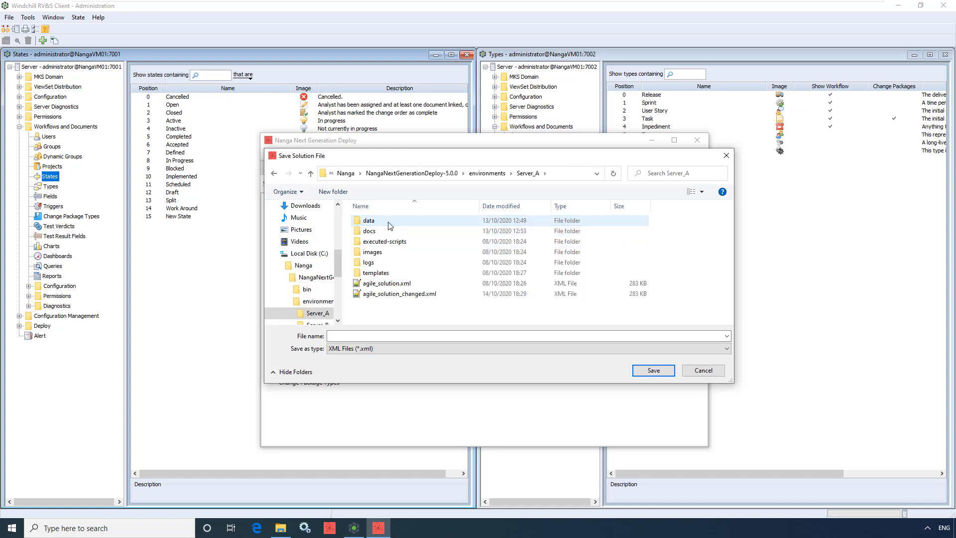
click(398, 294)
double_click(392, 335)
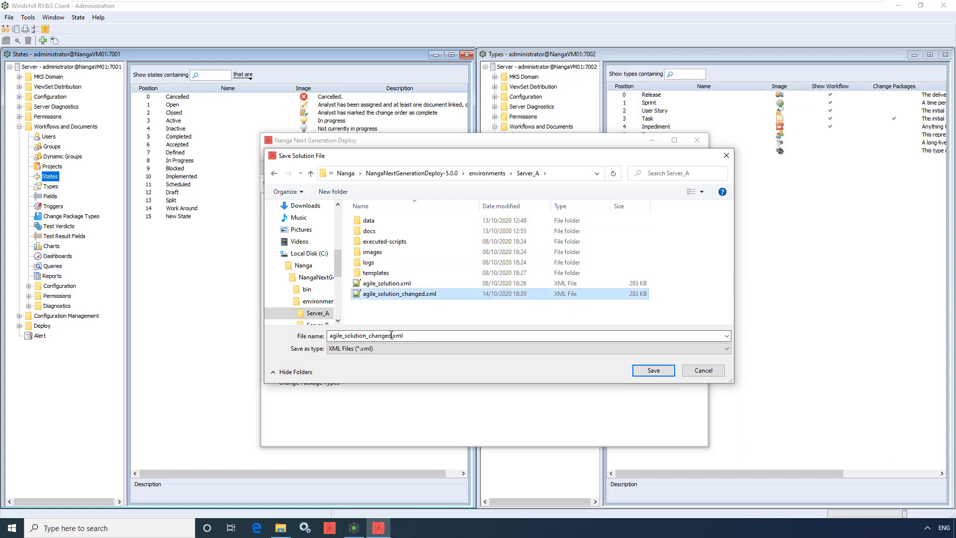
click(391, 335)
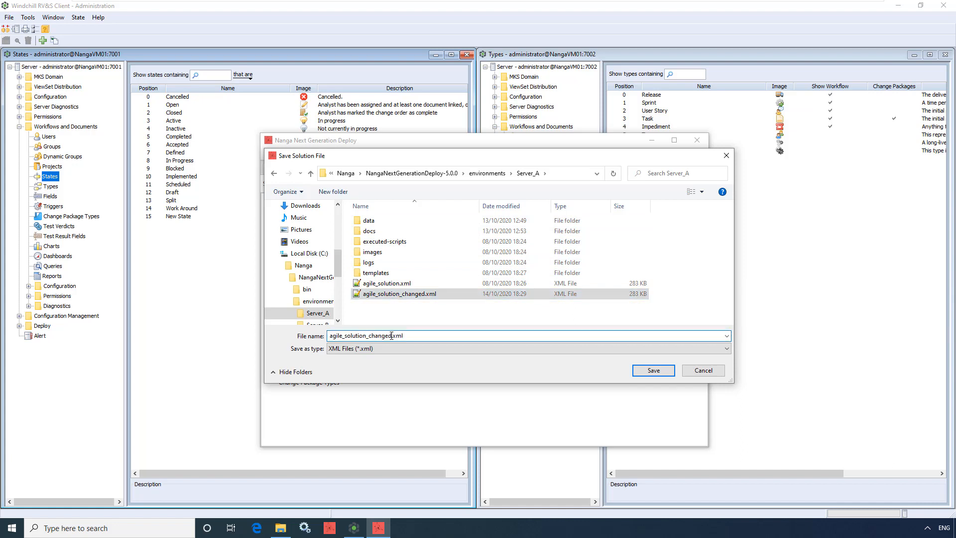
text(_delta)
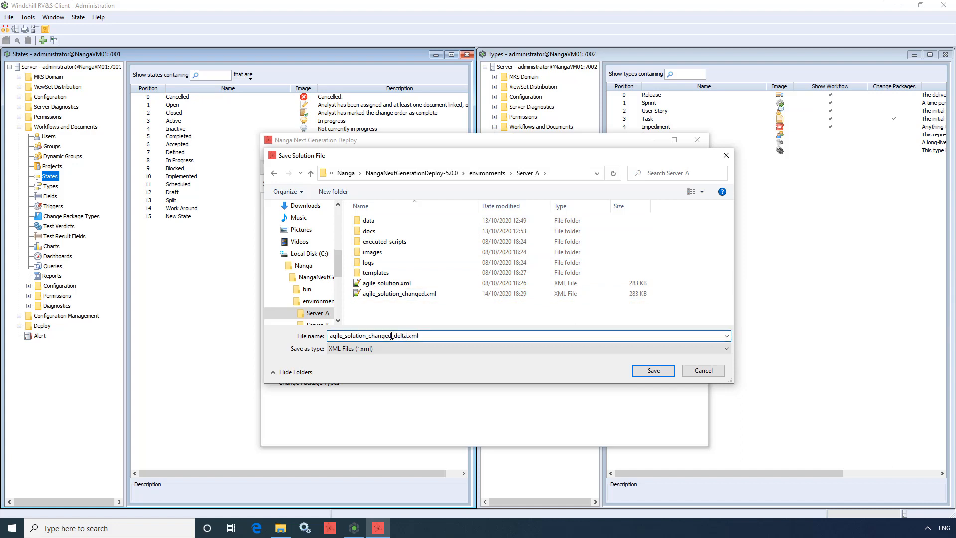
click(642, 372)
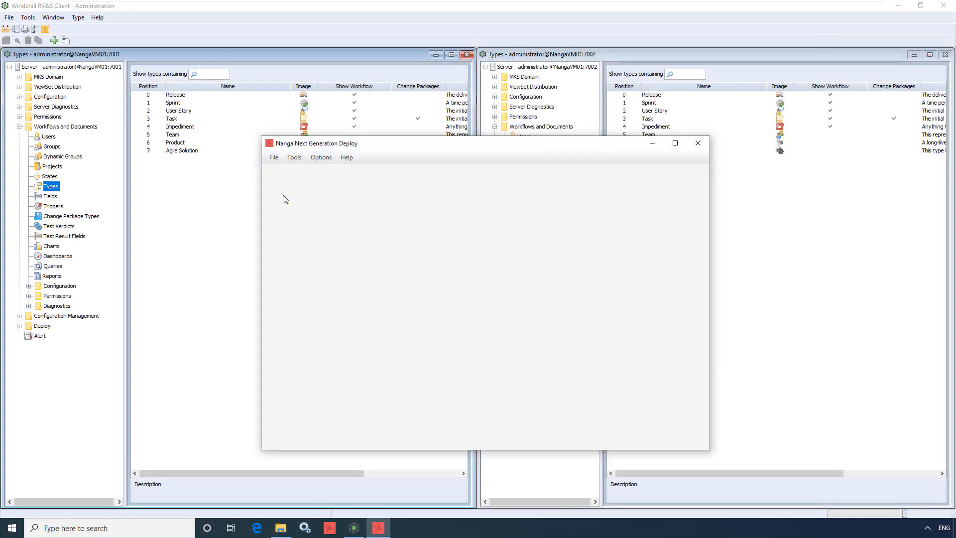
Open the Server B environment from env.properties in the Server_B folder
click(274, 157)
mouse_move(281, 185)
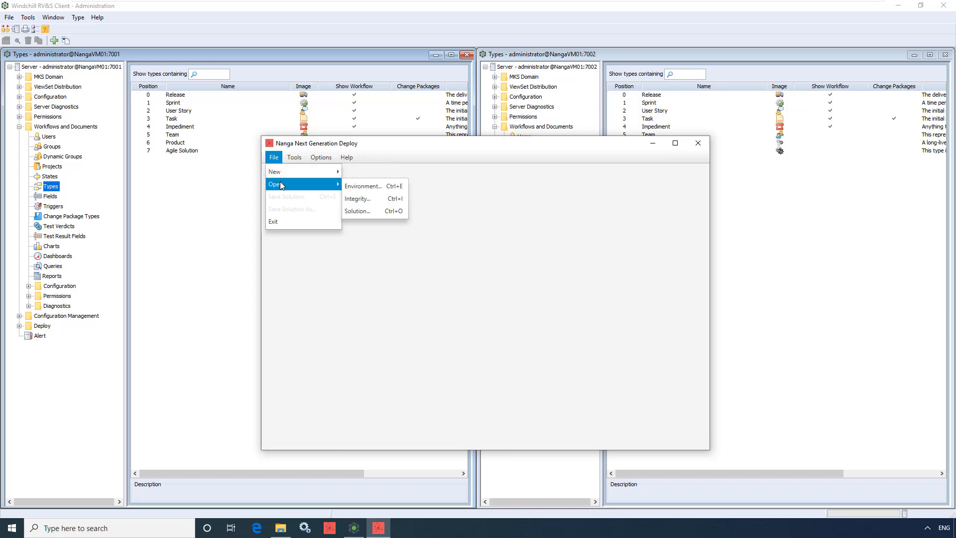
click(361, 187)
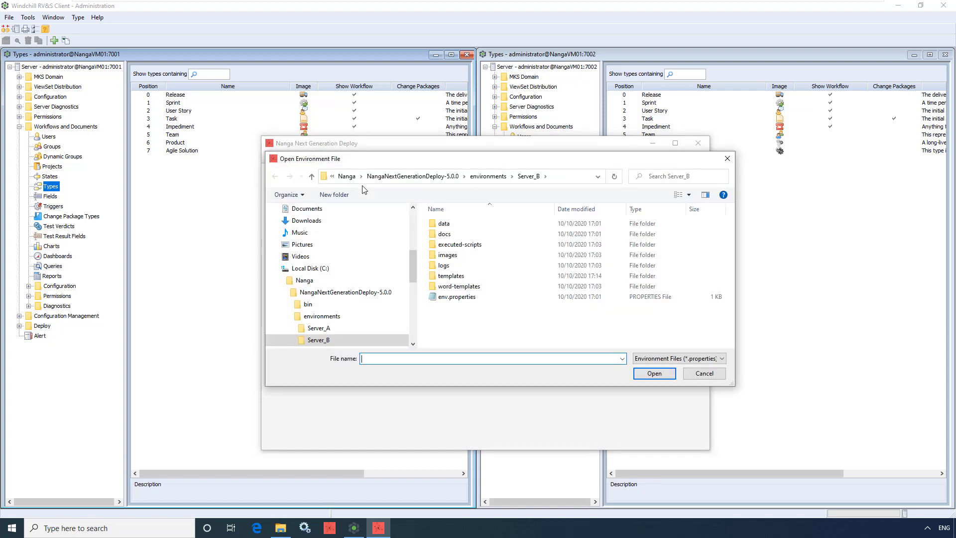
click(457, 297)
click(655, 374)
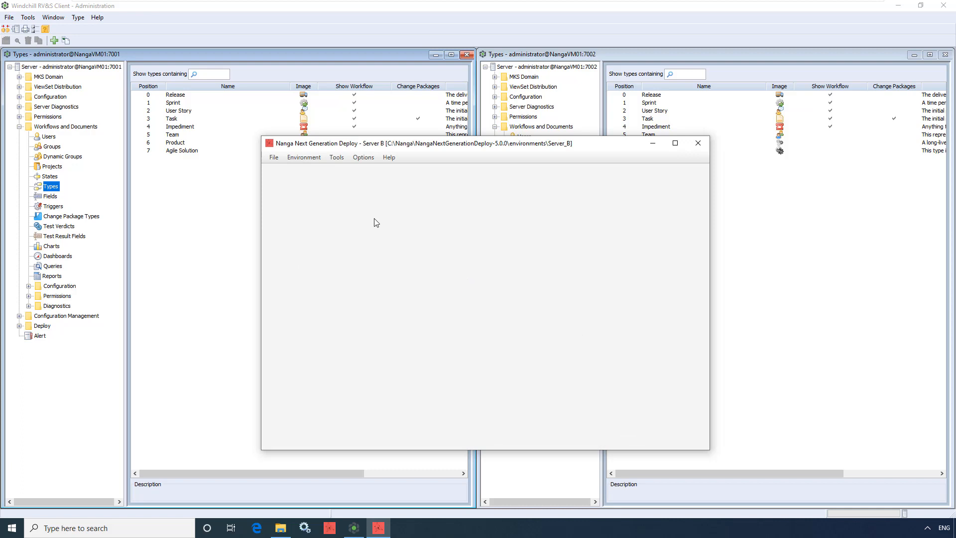
Deploy the template agile_solution_changed_delta.xml from the Server_A folder to Server B, leaving Dry Run off
click(338, 159)
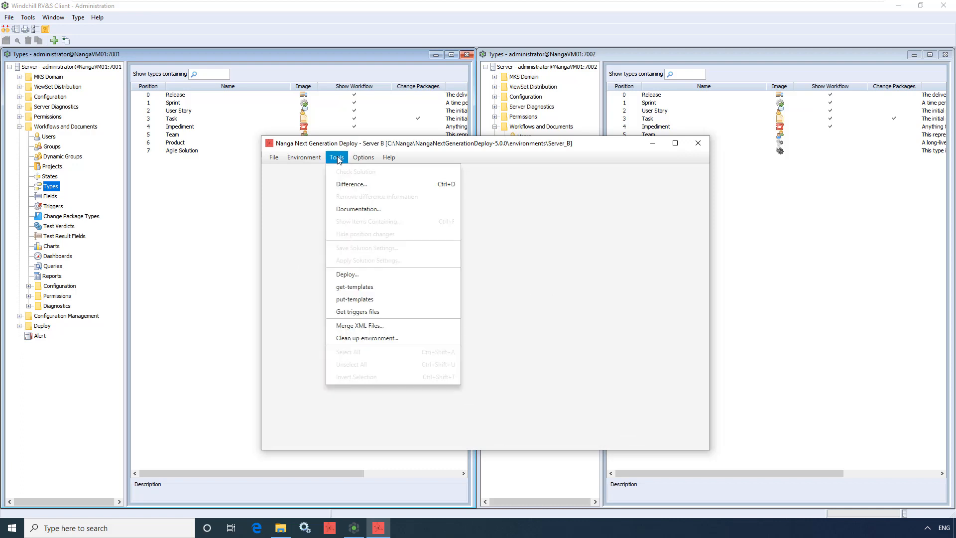
click(351, 274)
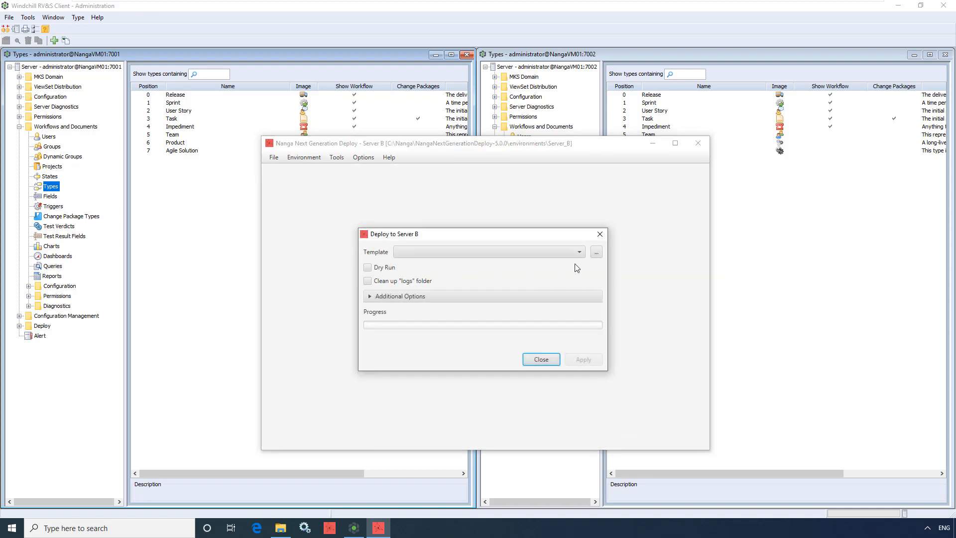
click(596, 253)
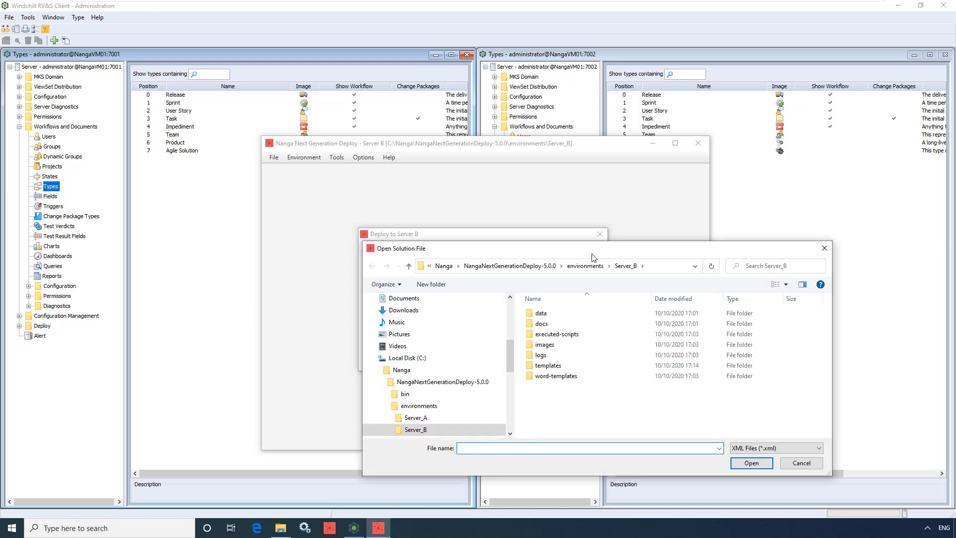
click(464, 417)
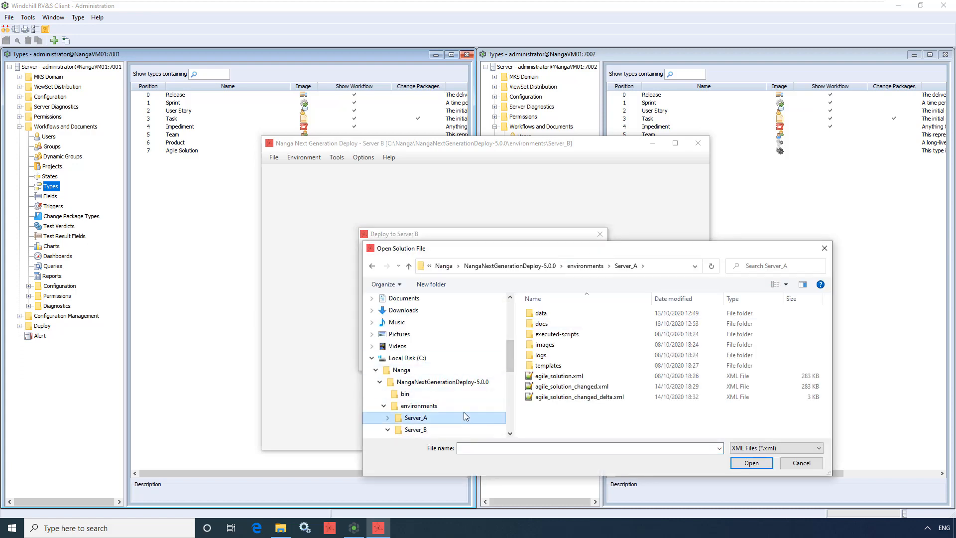
click(547, 398)
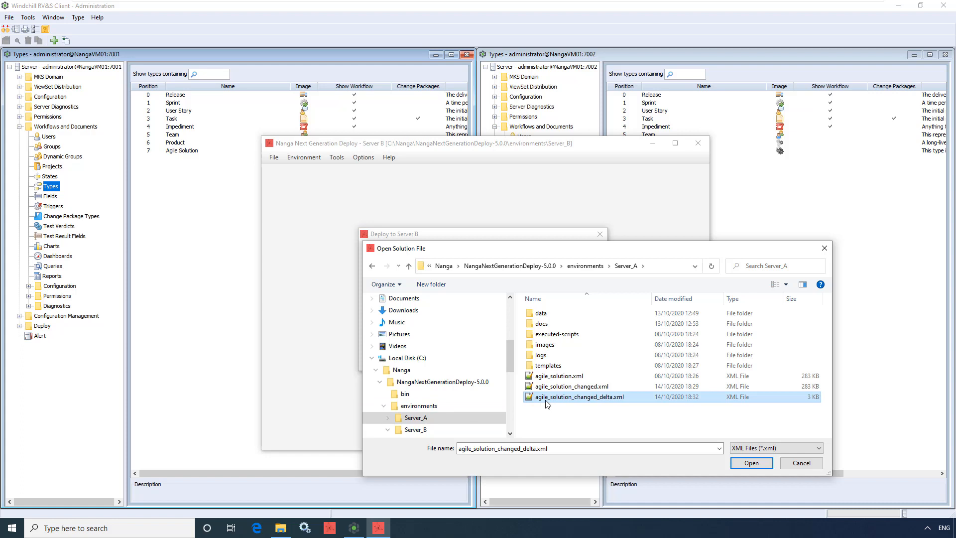
click(750, 464)
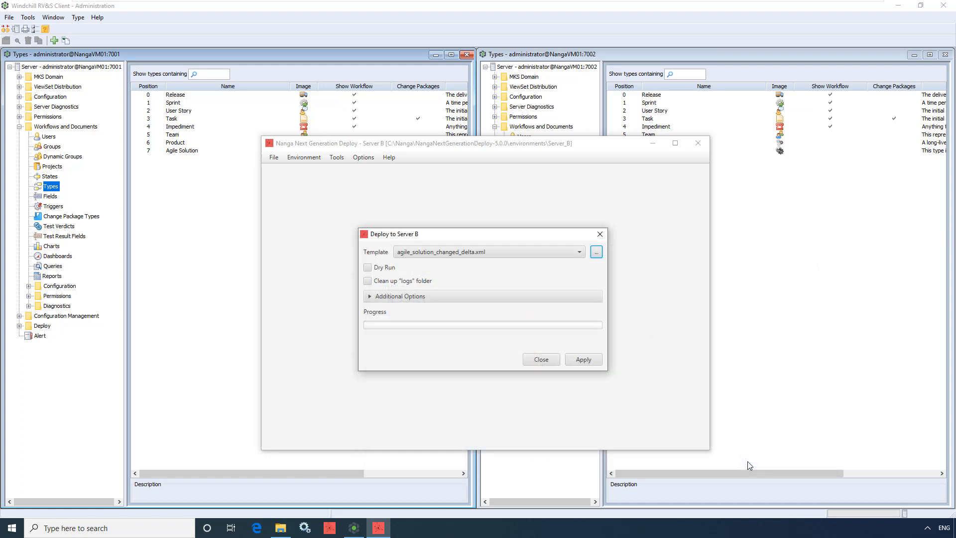
click(596, 363)
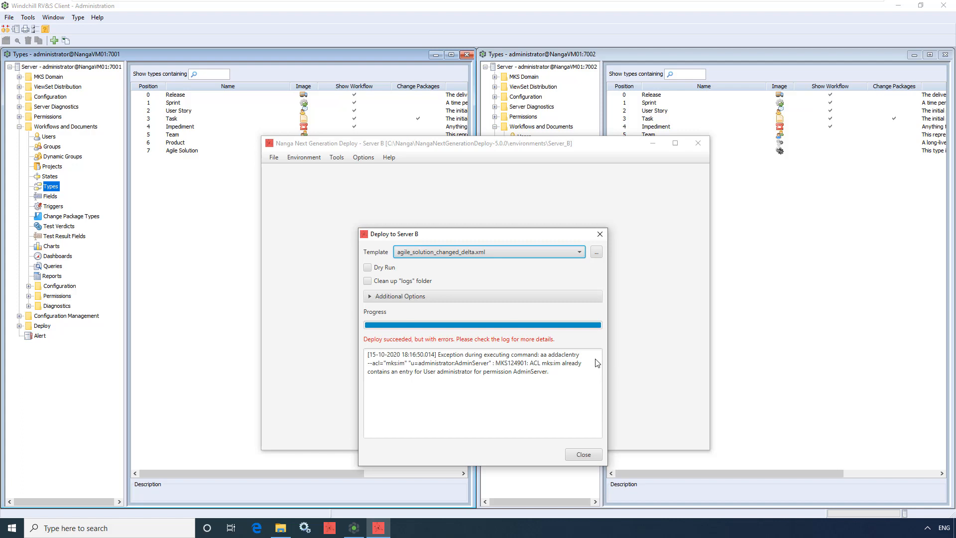
Close the finished deployment and check the Sprint Team field's description and the Sprint Planning Notes field's values on Server B (port 7002)
click(582, 452)
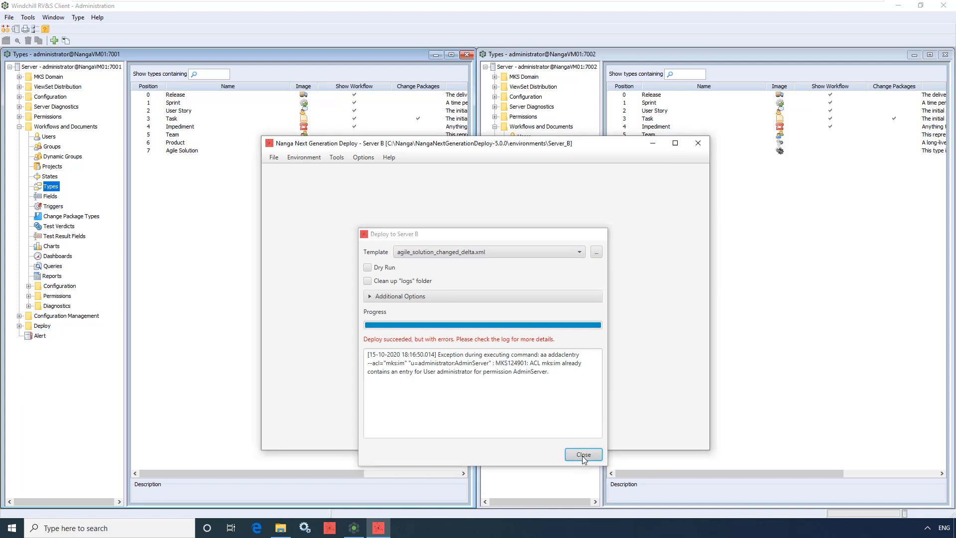
click(652, 143)
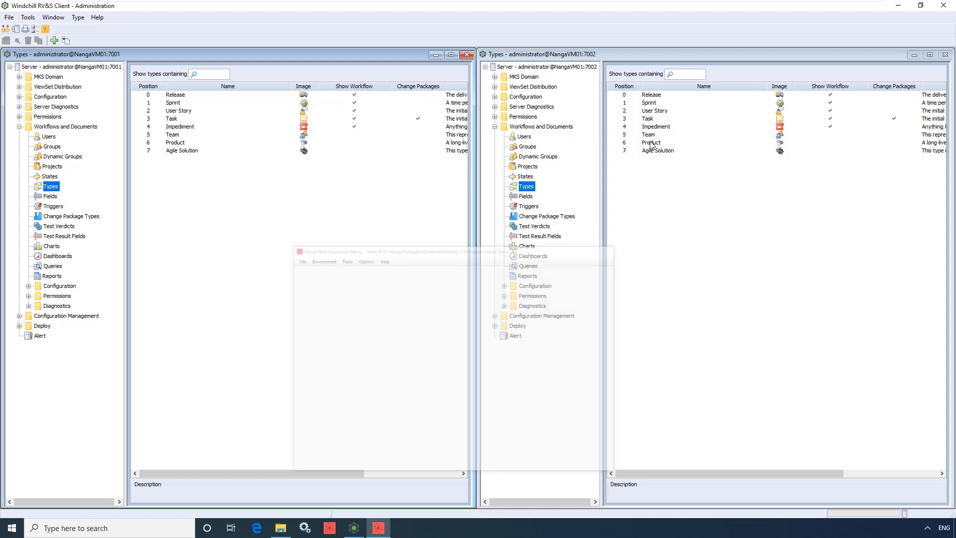
click(531, 196)
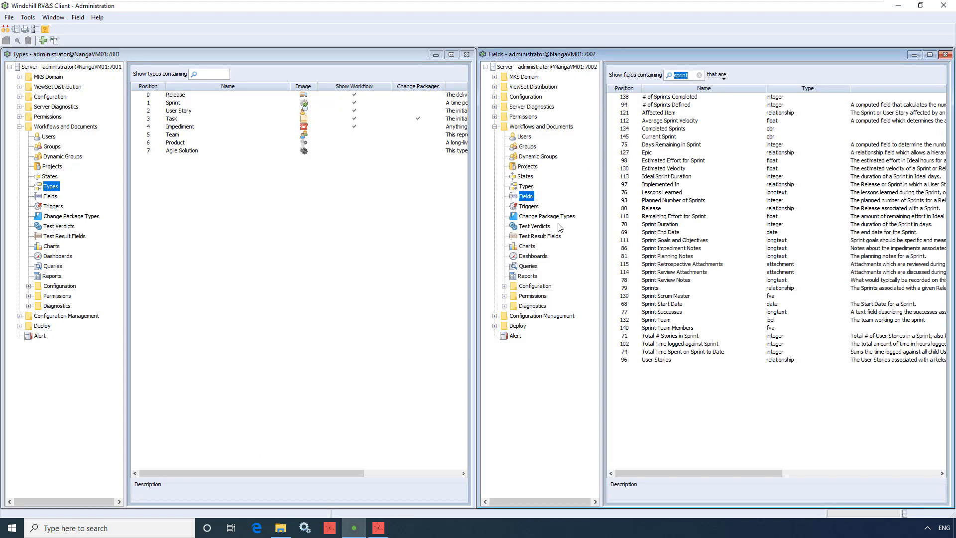
click(656, 322)
double_click(656, 323)
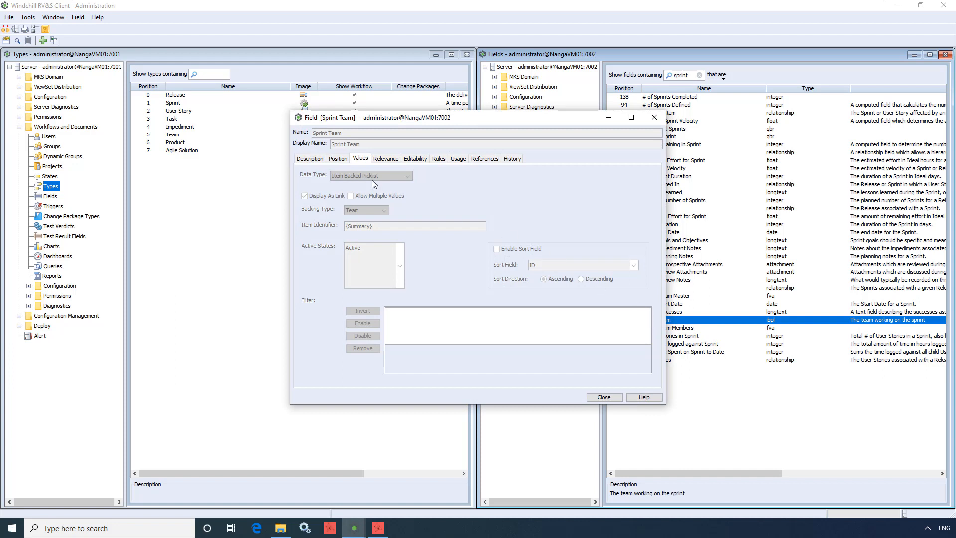
click(320, 160)
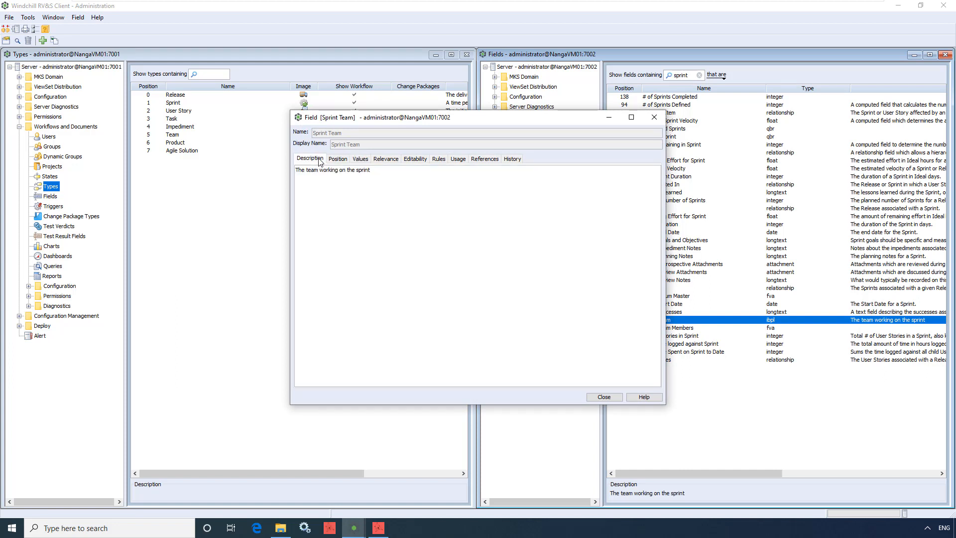
click(654, 118)
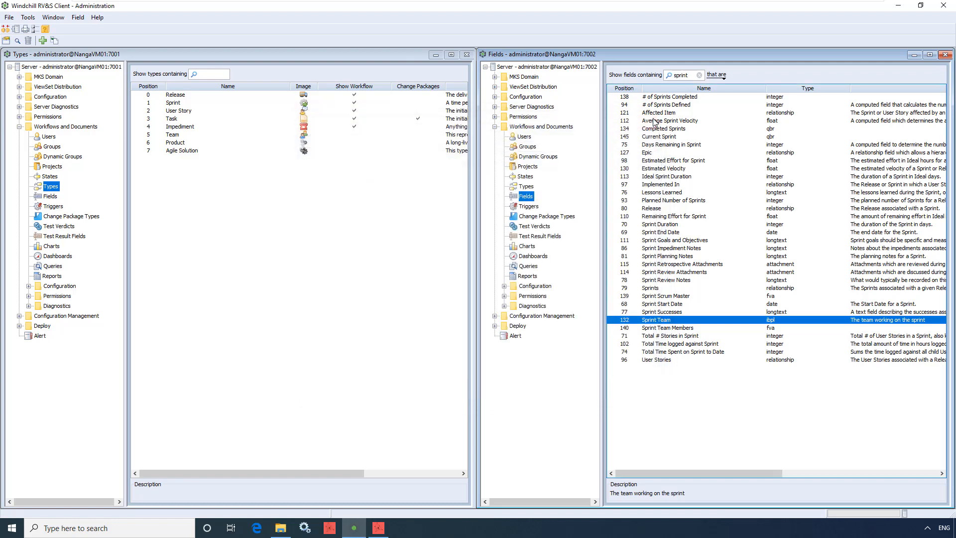
double_click(667, 257)
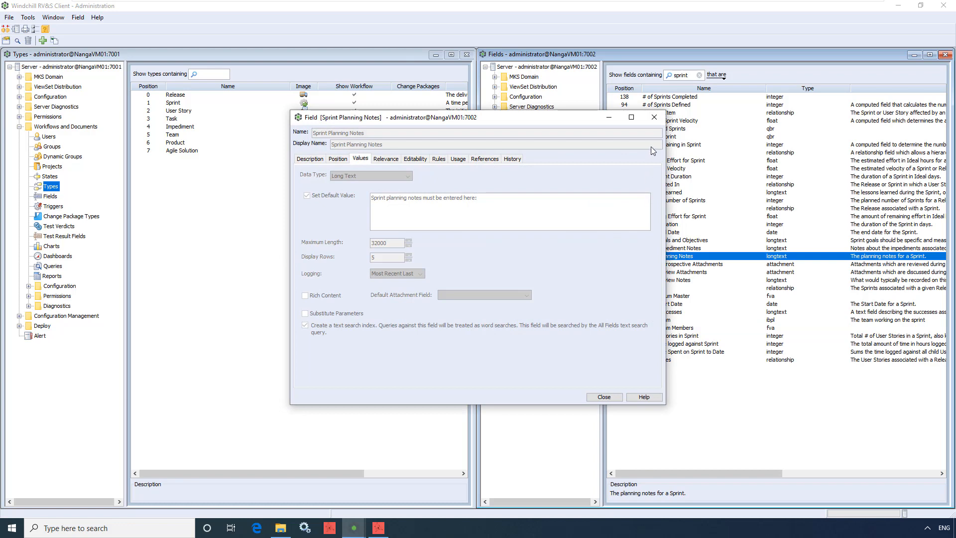
click(653, 117)
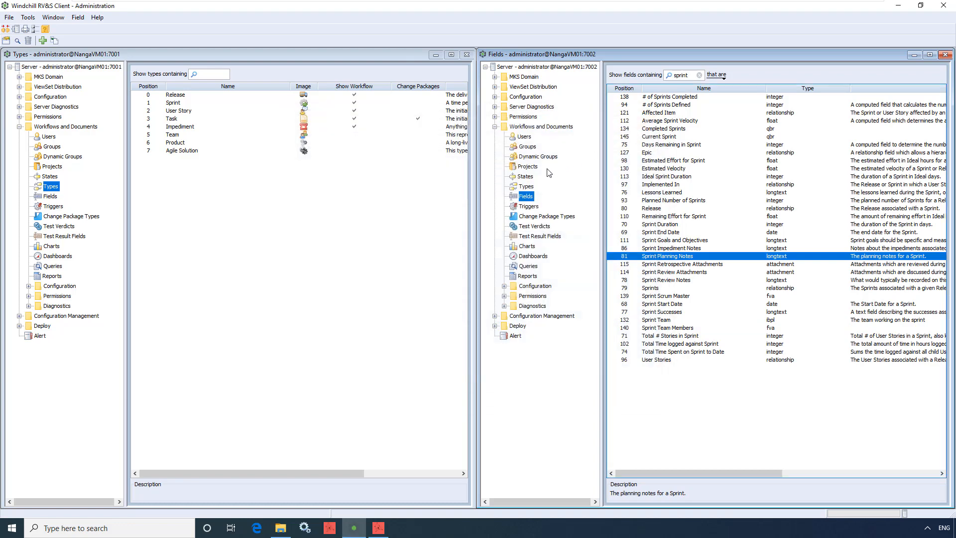
Examine the description and capabilities of the state New State on Server B
click(528, 178)
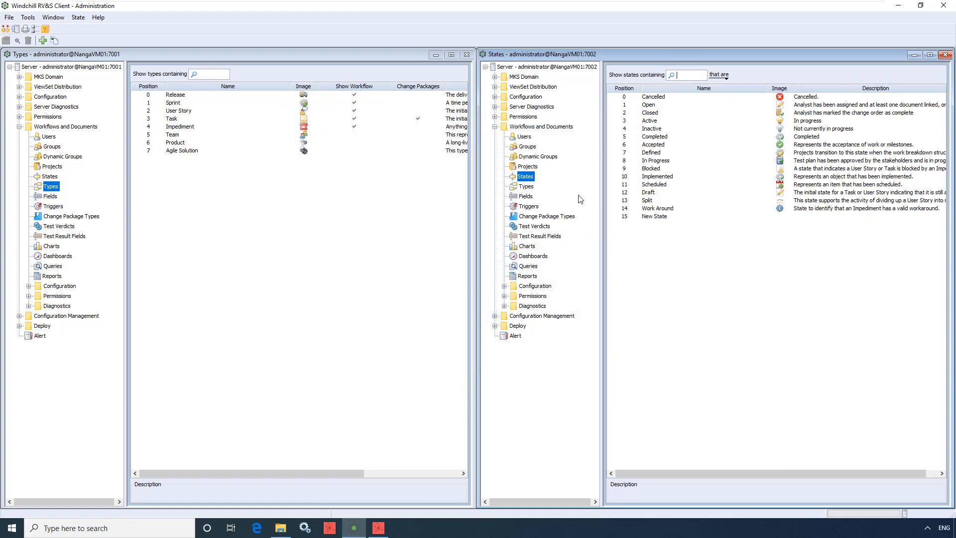
double_click(643, 218)
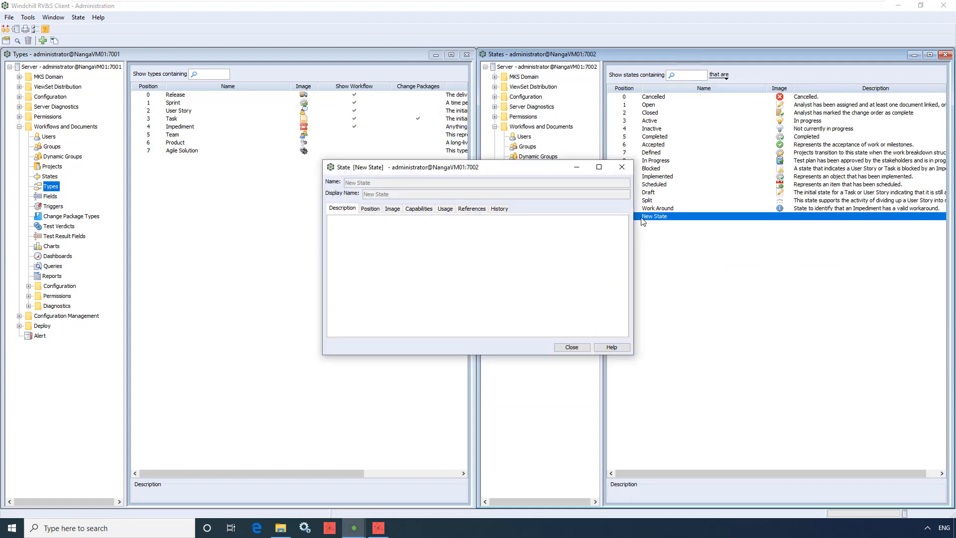
click(424, 210)
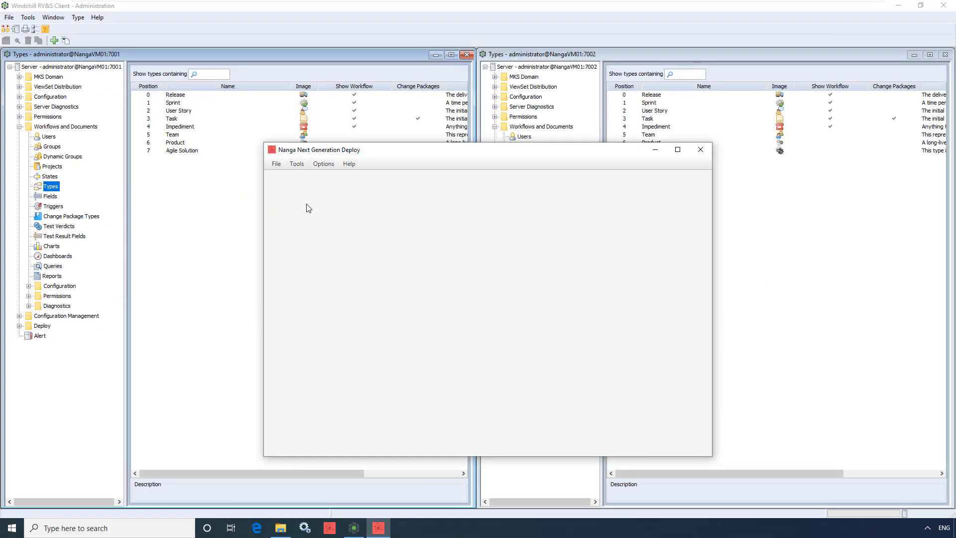
Start an XML file merge with agile_solution.xml and agile_solution_changed_delta.xml from the Server_A folder
click(296, 164)
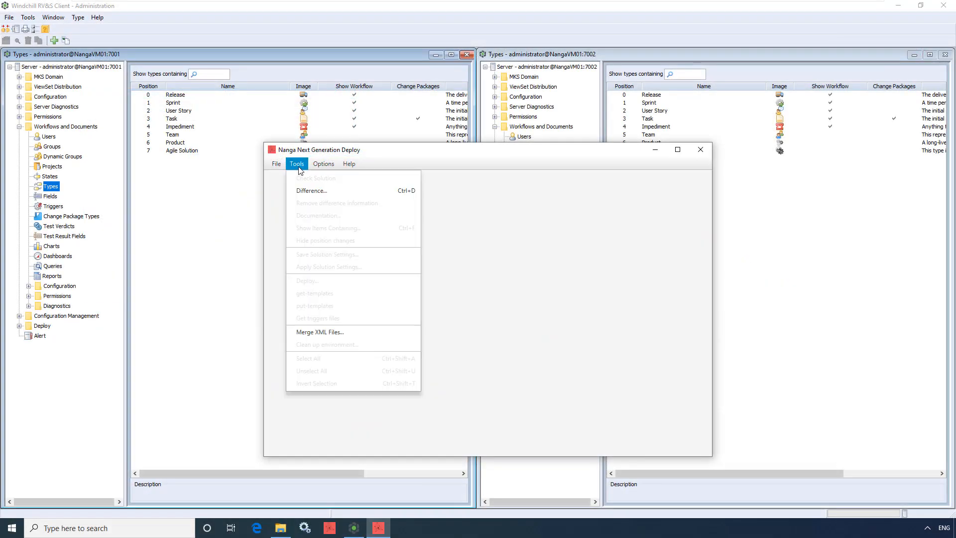
click(353, 331)
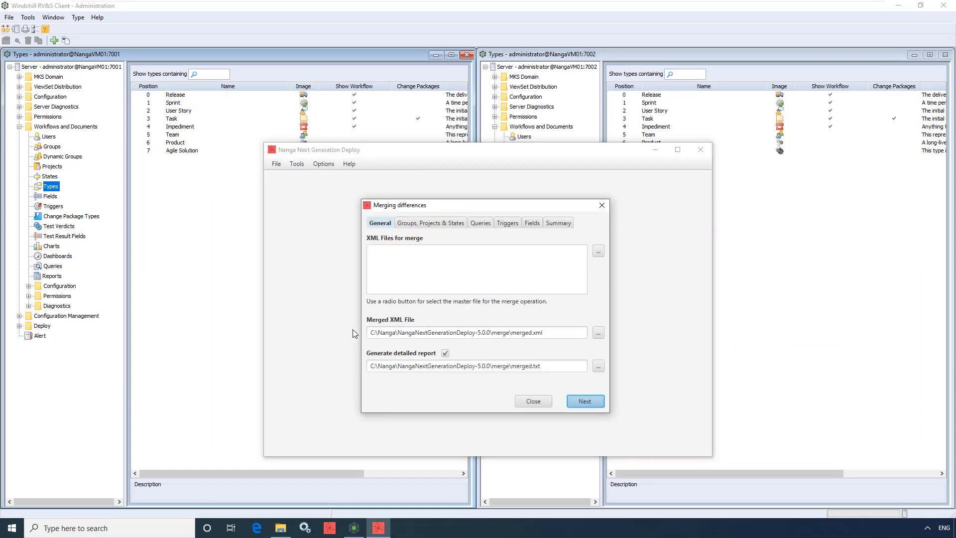
click(598, 252)
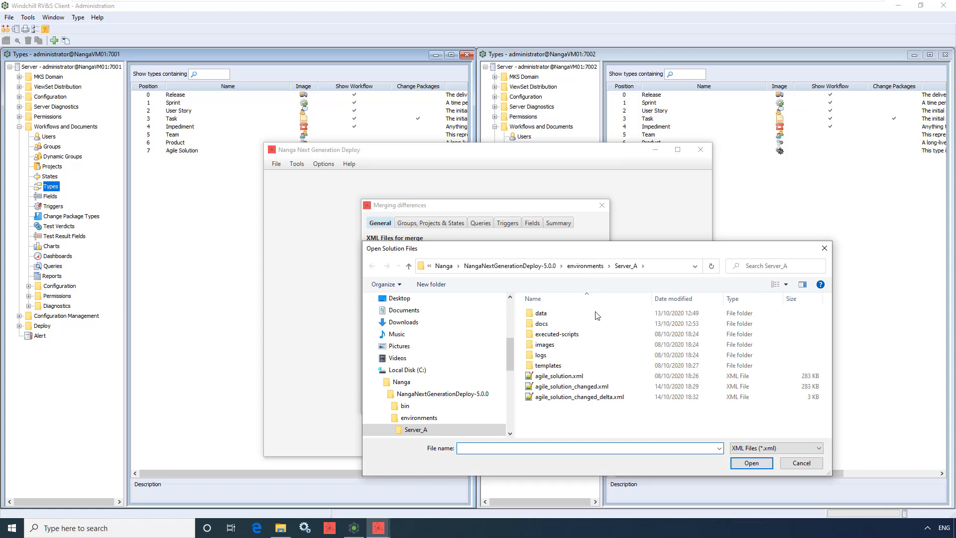
click(599, 376)
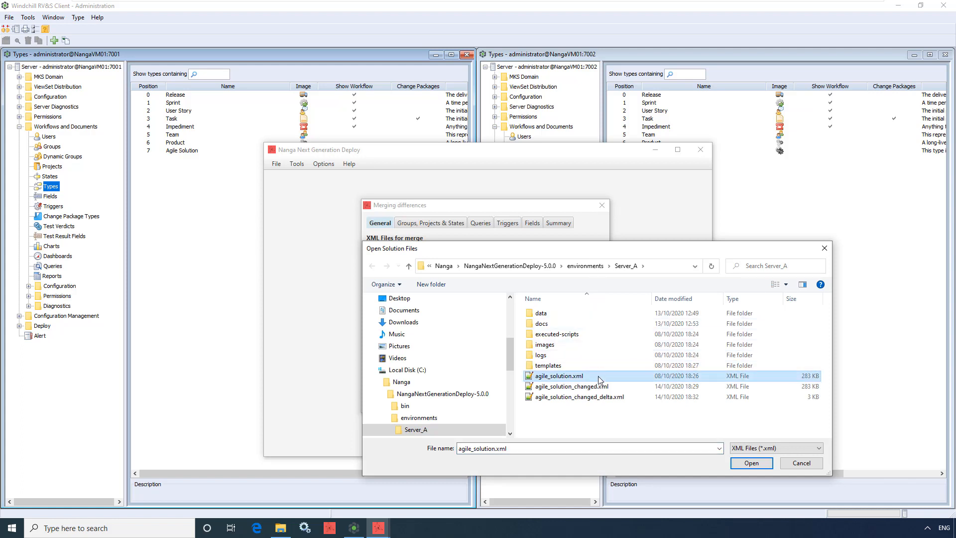
ctrl+click(611, 397)
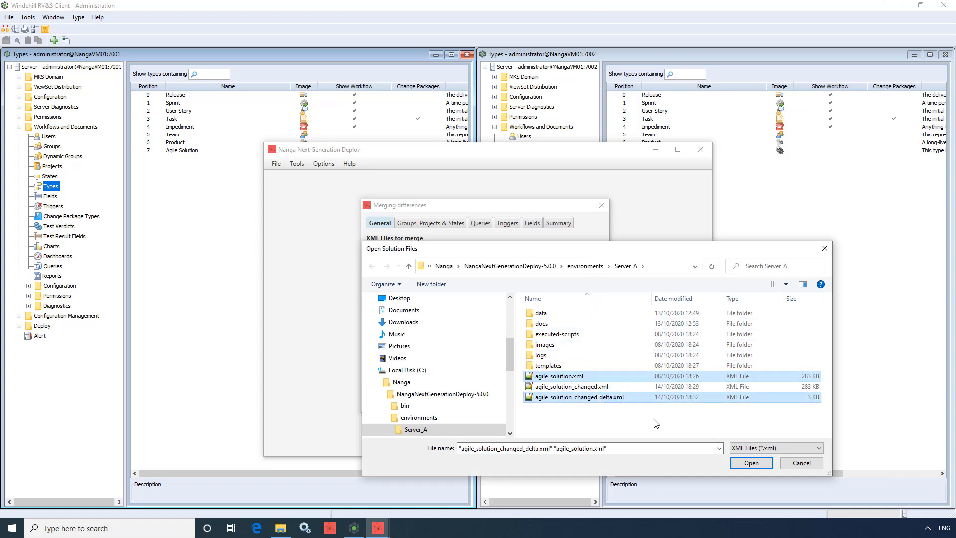
click(751, 463)
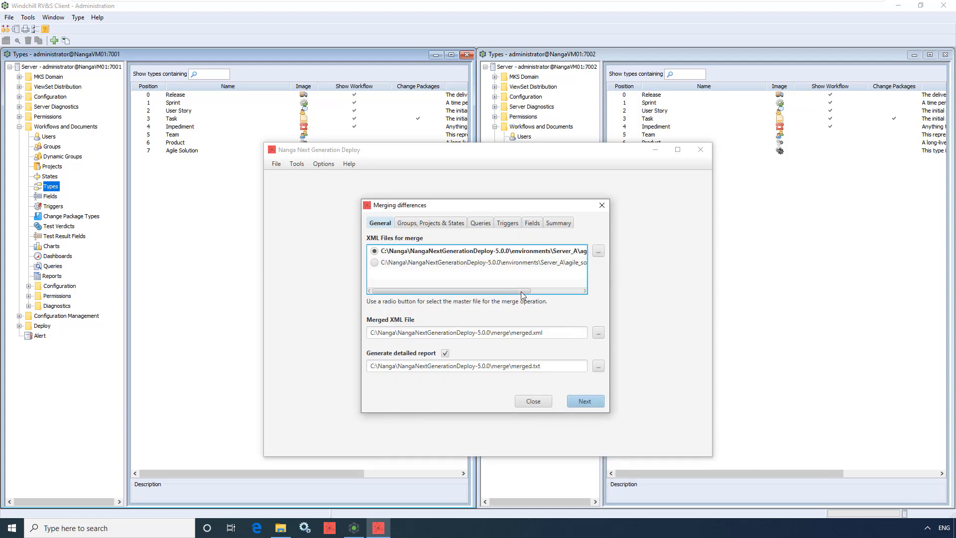
drag(521, 291, 503, 302)
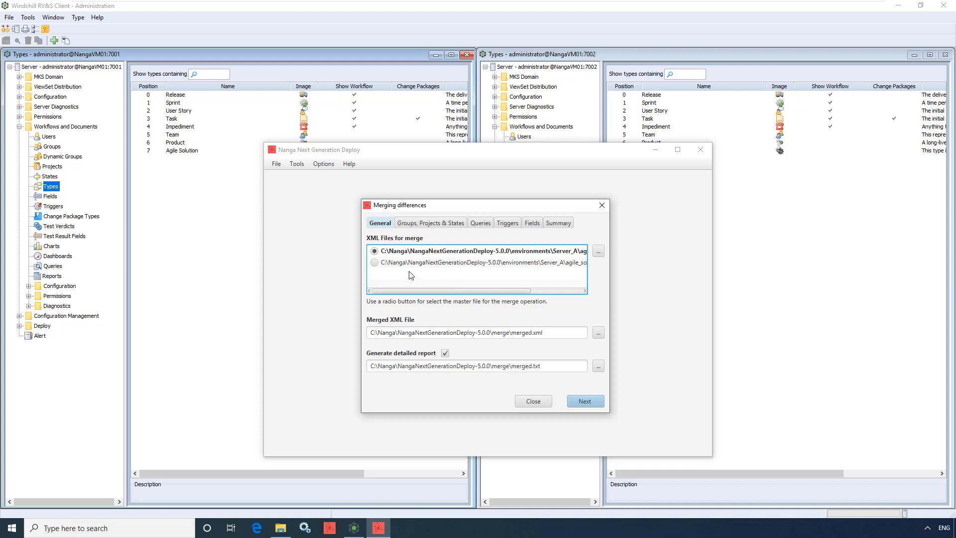
Make agile_solution_changed_delta.xml the merge master and accept concatenation of MKS Domain groups, W&D groups, projects and states from all files
click(374, 262)
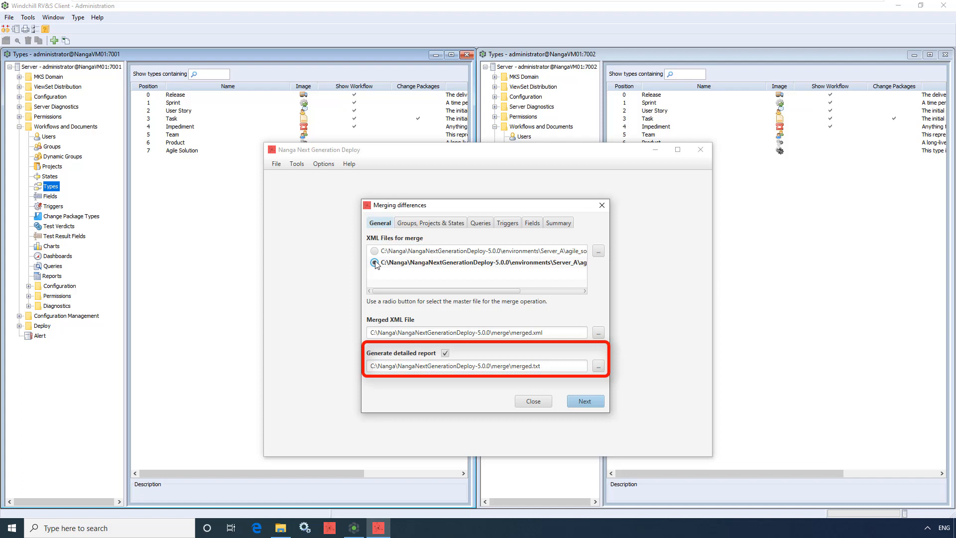
click(574, 402)
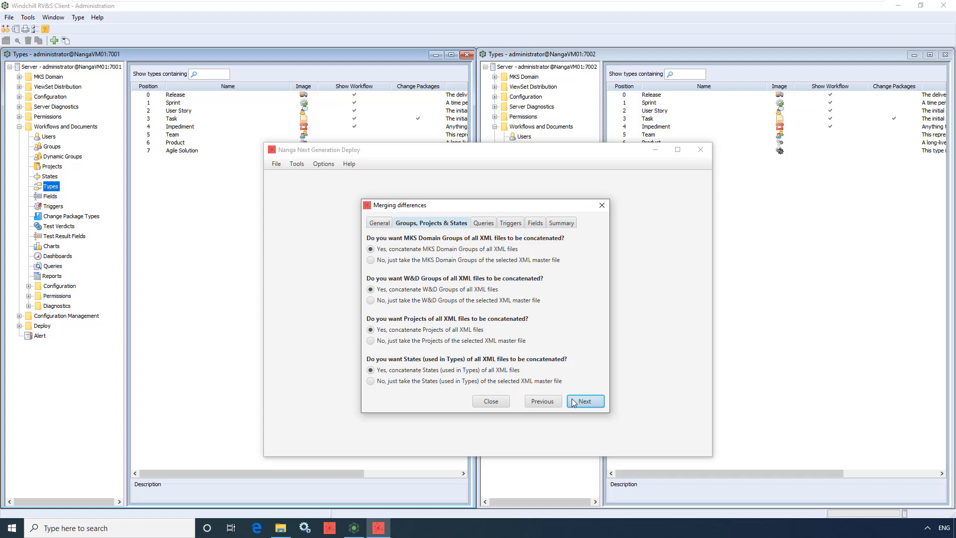
click(572, 402)
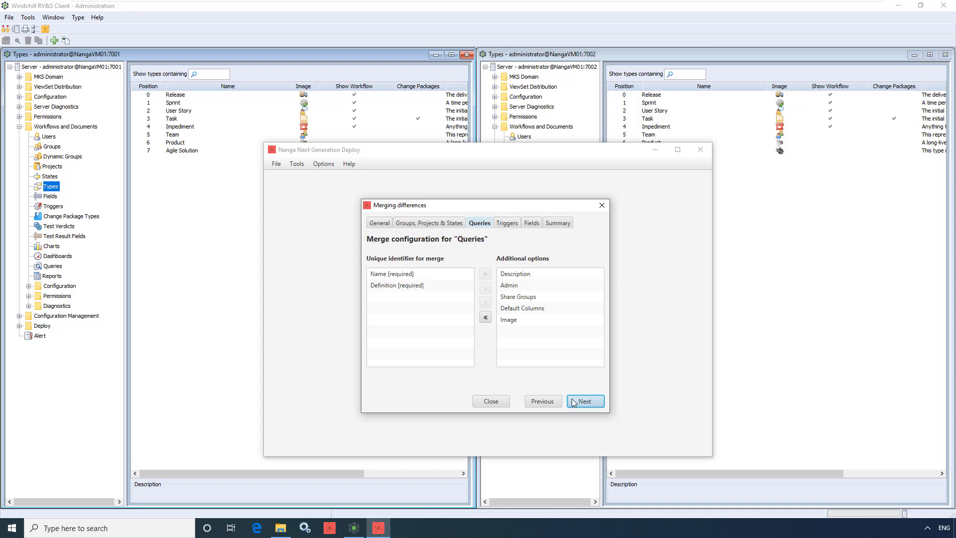
Add Description to the unique identifiers for merging queries, and move it back to the additional options
click(538, 274)
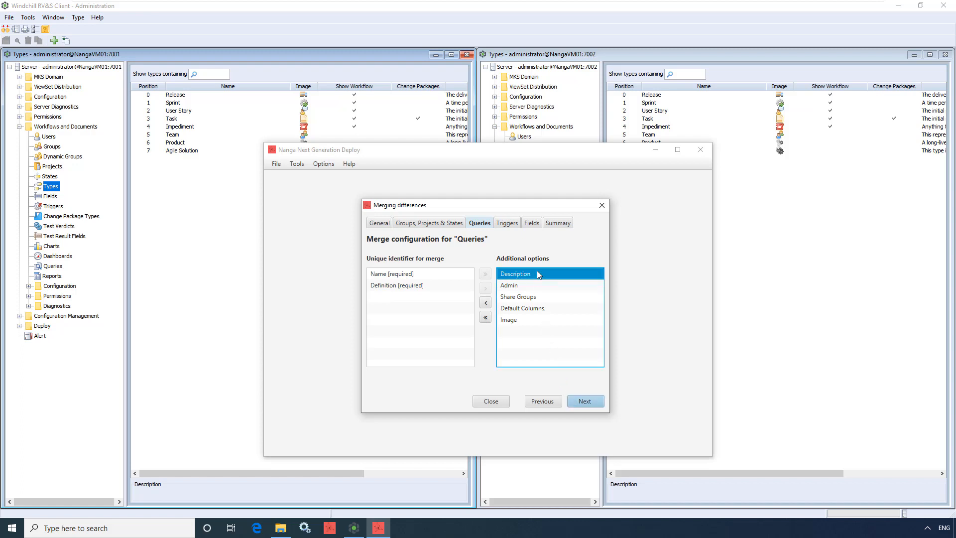
click(485, 302)
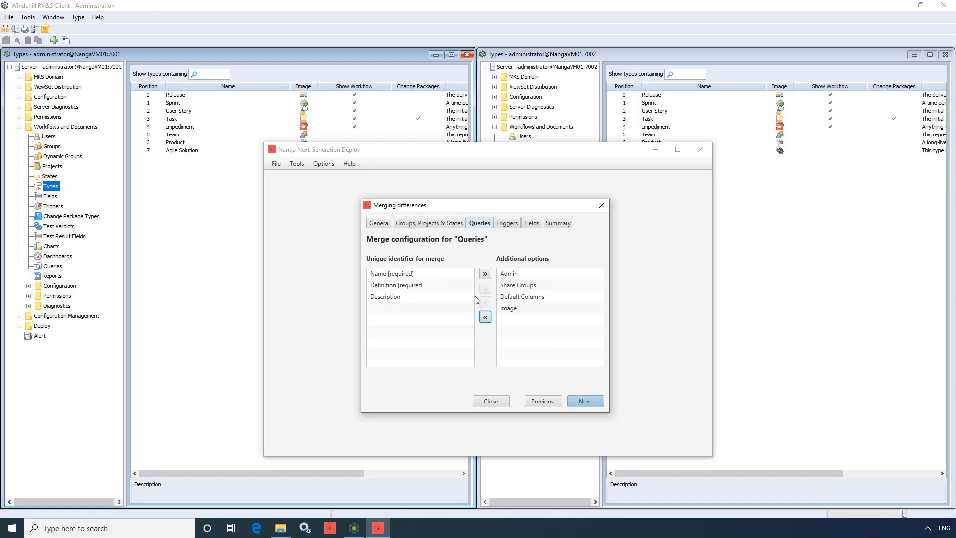
click(457, 296)
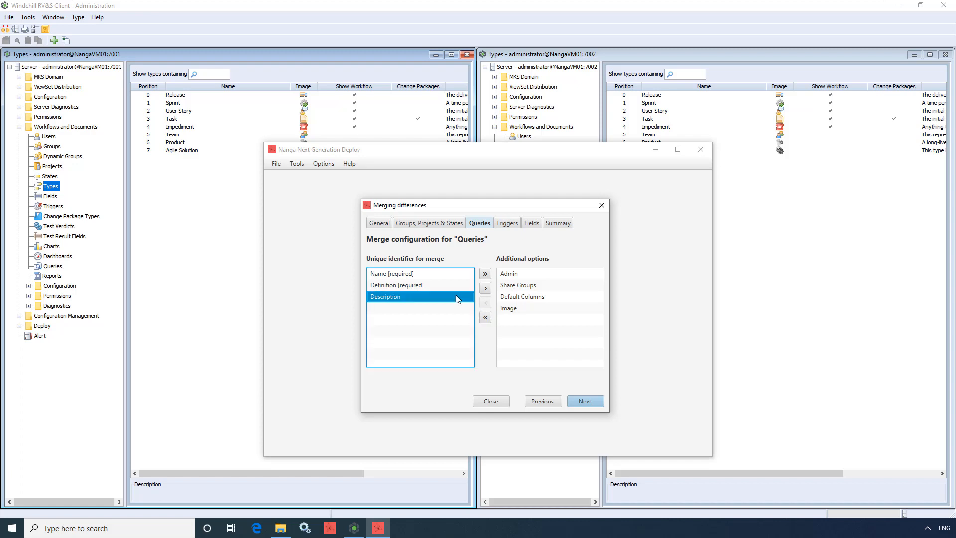
click(486, 289)
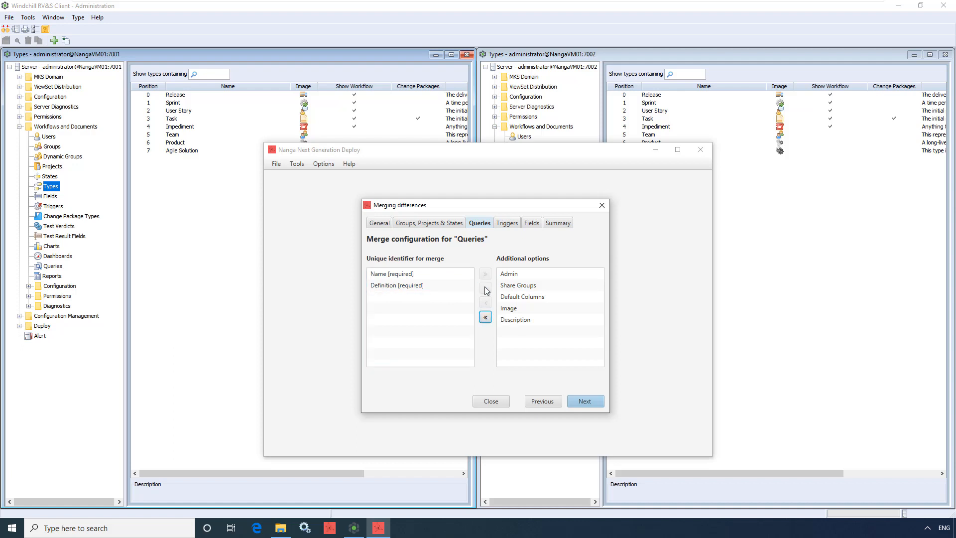
Accept the merge configurations for queries, triggers and fields, and run the merge
click(577, 401)
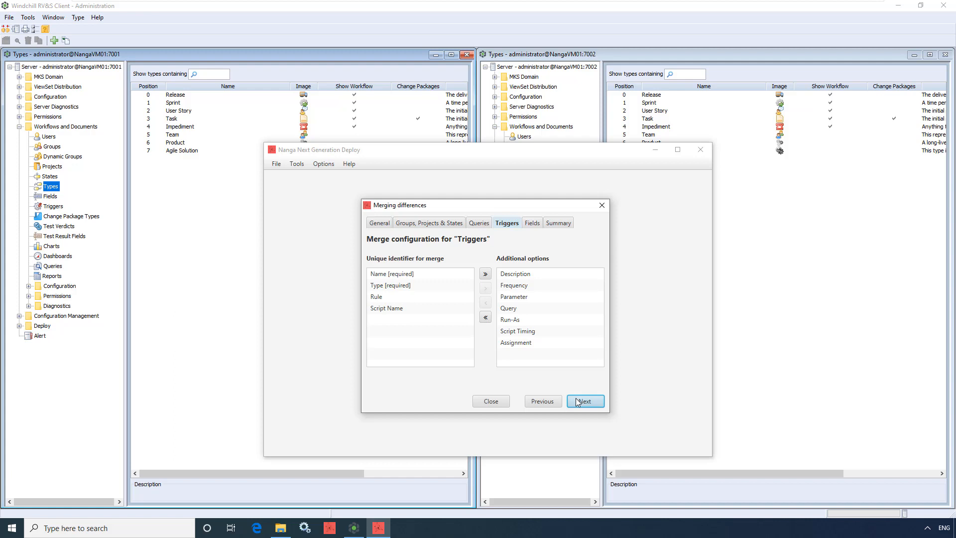
click(577, 402)
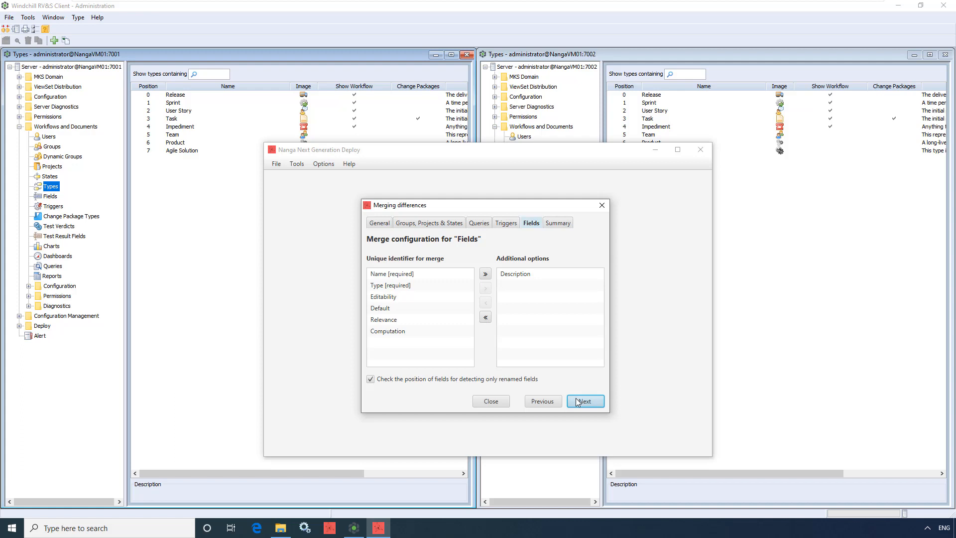
click(578, 402)
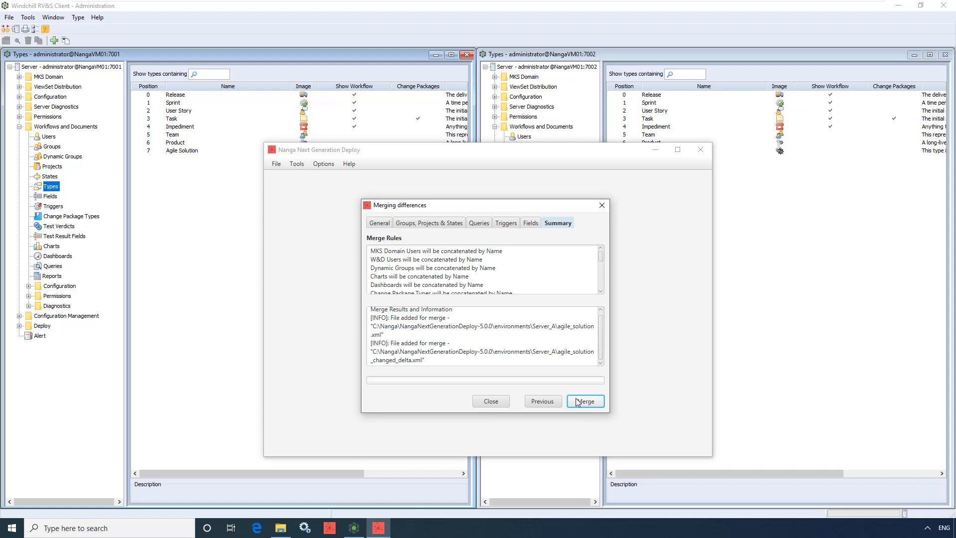
click(578, 401)
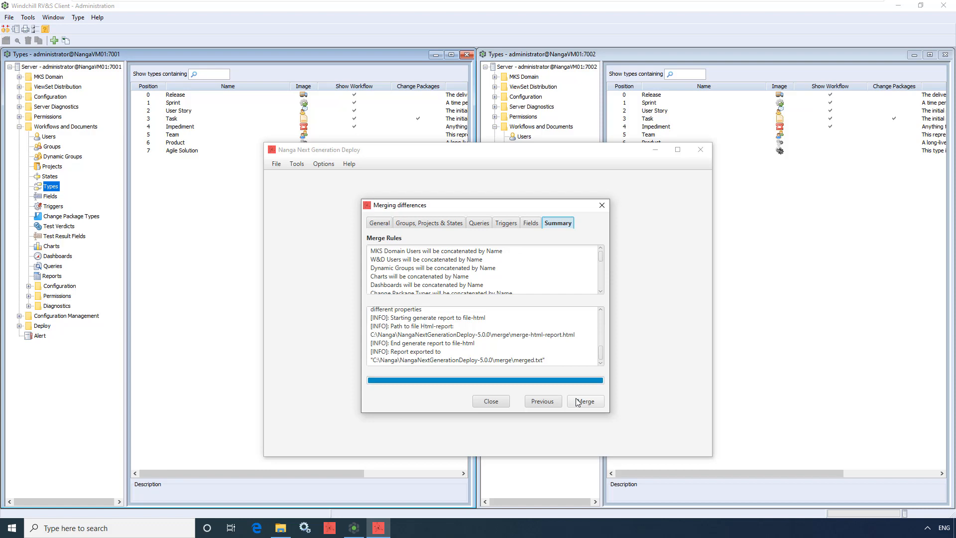
Open merged.xml from the merge folder of NangaNextGenerationDeploy-5.0.0 in Notepad++
click(281, 529)
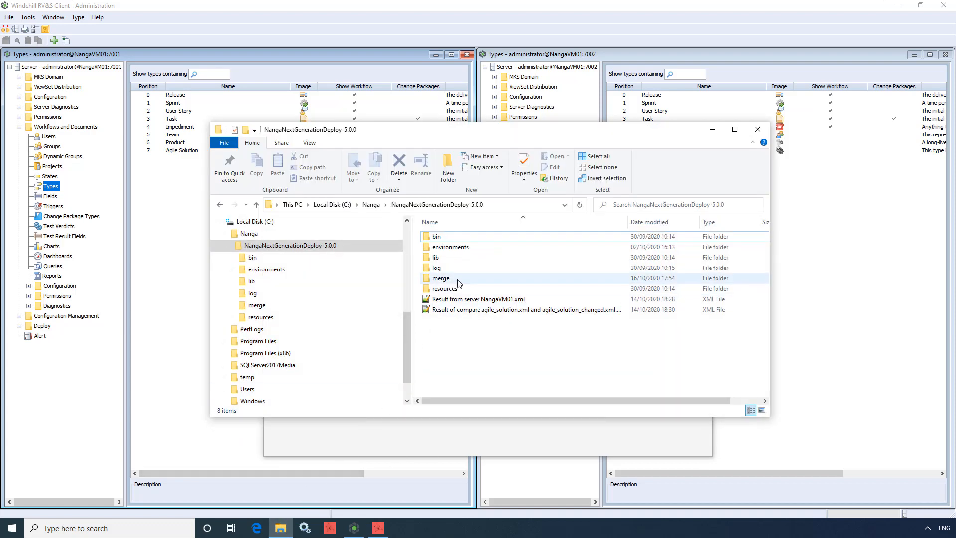
double_click(440, 279)
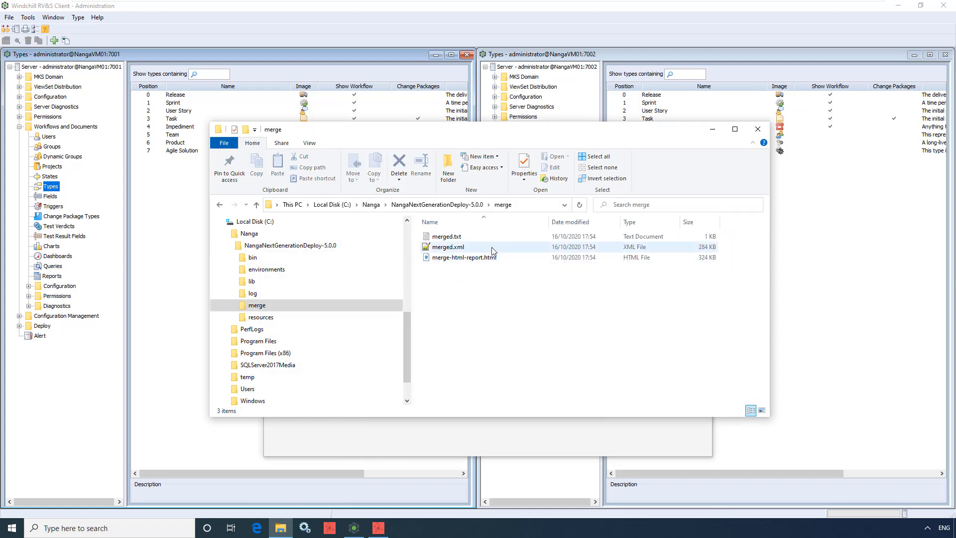
click(506, 240)
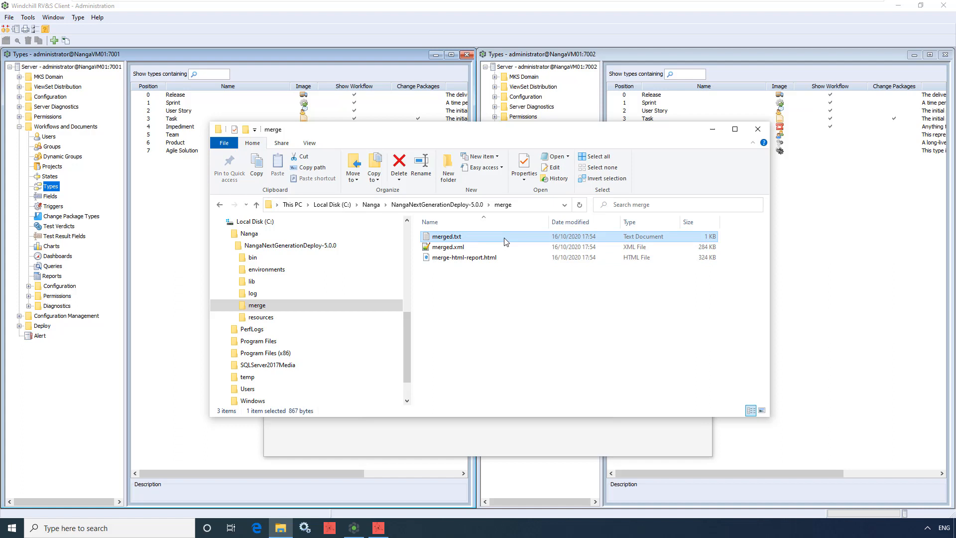
click(500, 257)
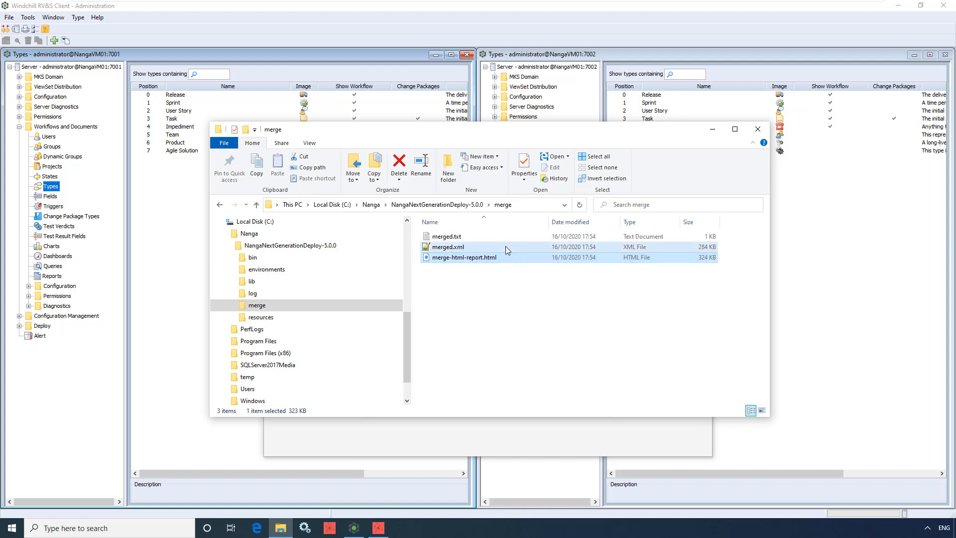
click(506, 246)
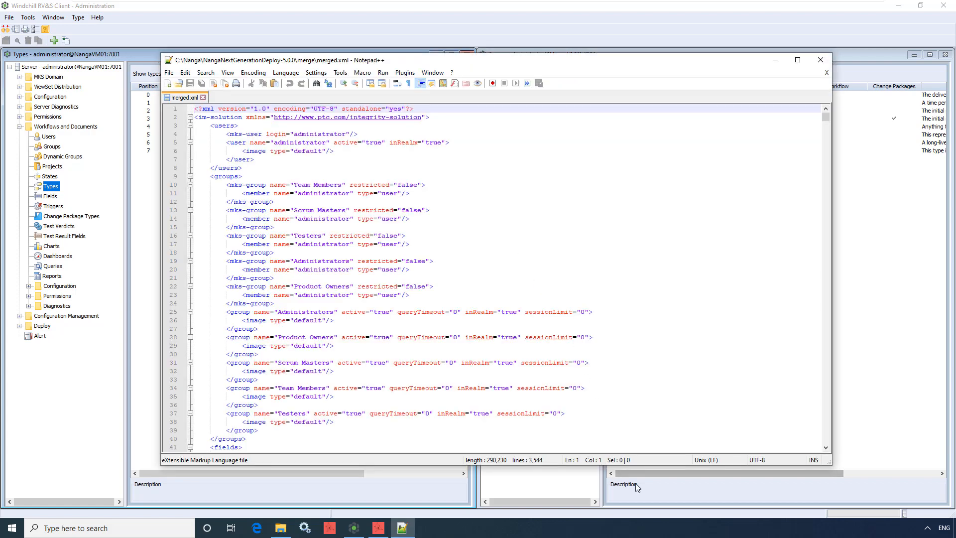
Go to line 1180 of merged.xml to examine the merged Sprint Planning Notes and Sprint Team field definitions
key(ctrl+g)
text(1)
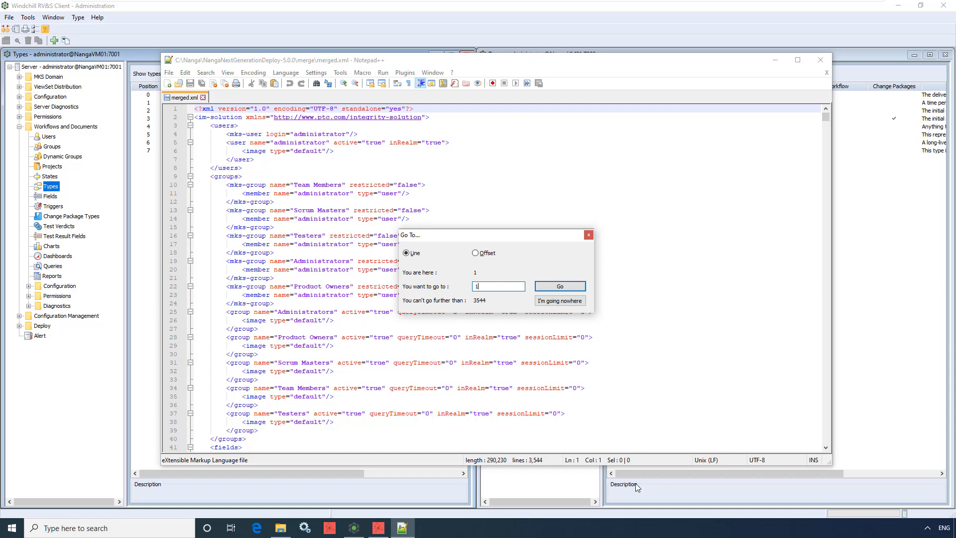
text(180)
key(Return)
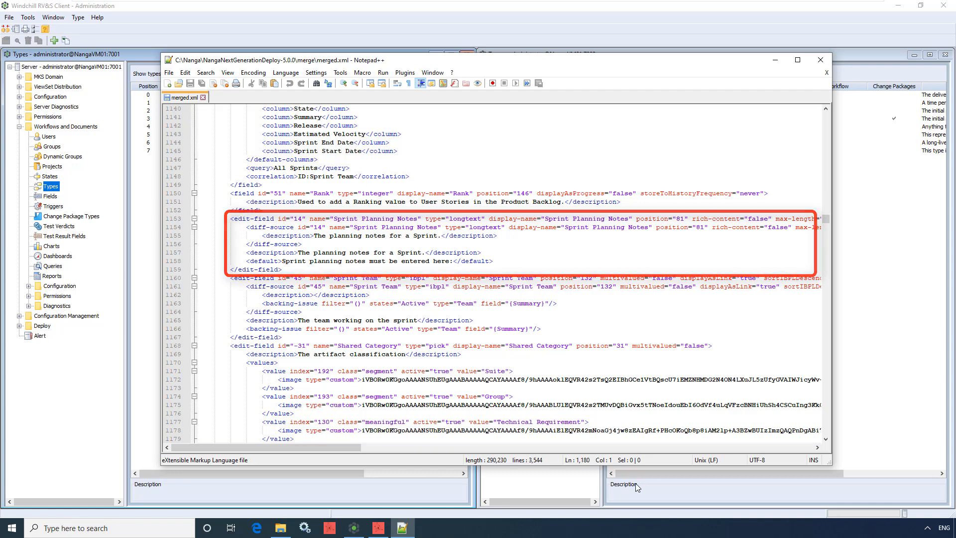
Go to line 2066 of merged.xml to examine the merged New State definition
key(ctrl+g)
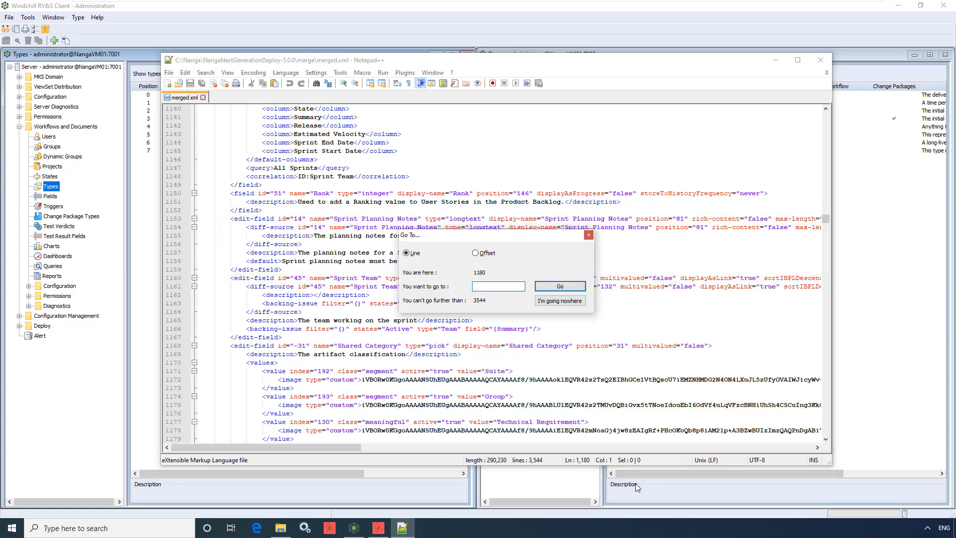
text(2066)
key(Return)
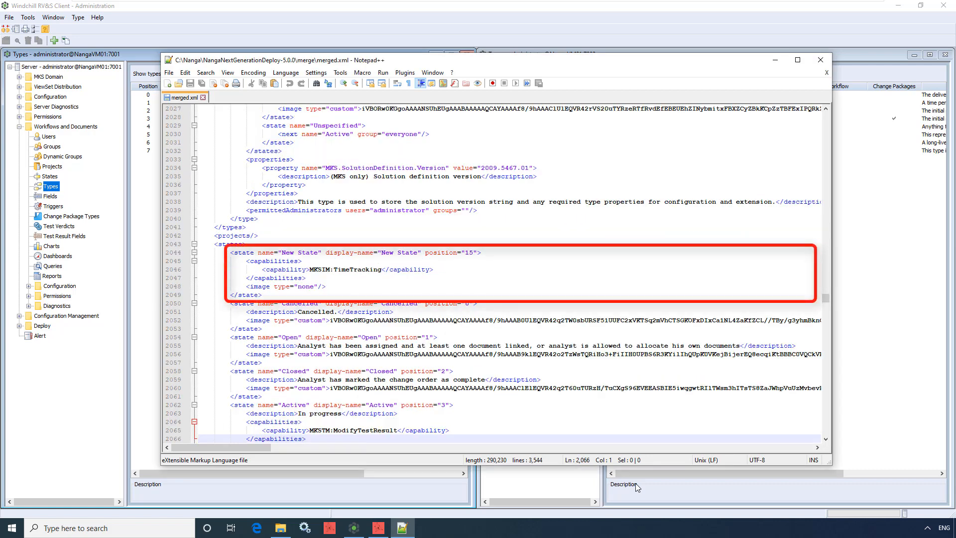